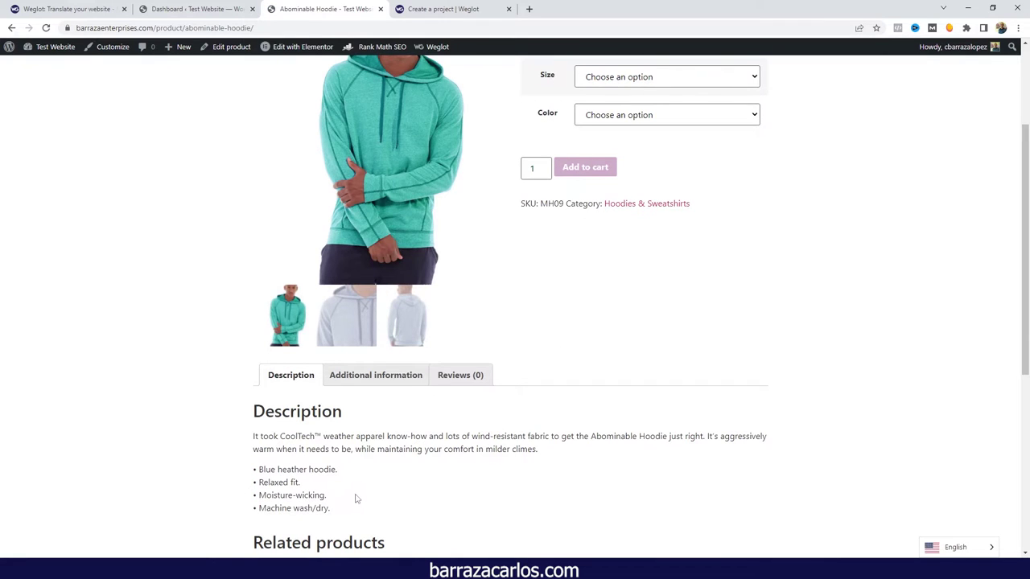
- Review the Abominable Hoodie product page, including its description and additional information
mouse_move(354, 505)
left_mouse_down()
mouse_move(254, 465)
mouse_move(255, 436)
mouse_move(346, 513)
left_mouse_up()
left_click(253, 439)
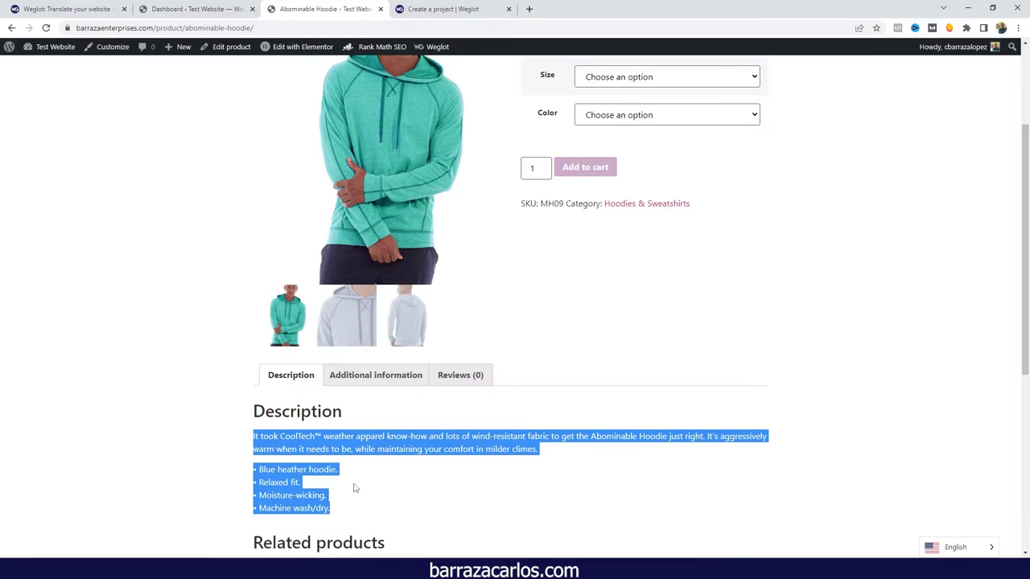
left_click(385, 383)
scroll(216, 342, "up", 3)
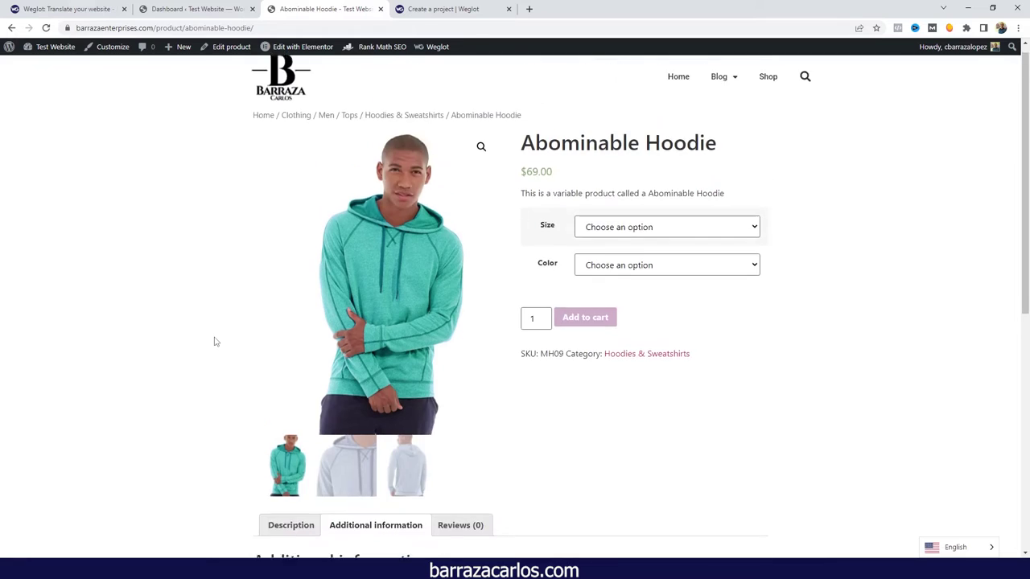
- Return to the Shop page and look through the product listing and its result count
left_click(13, 29)
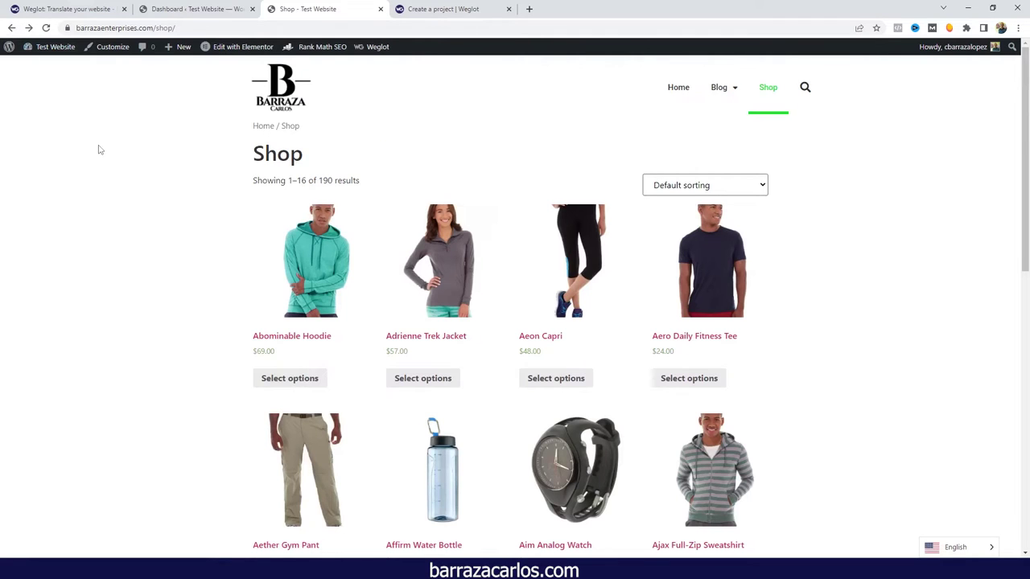
scroll(175, 249, "down", 3)
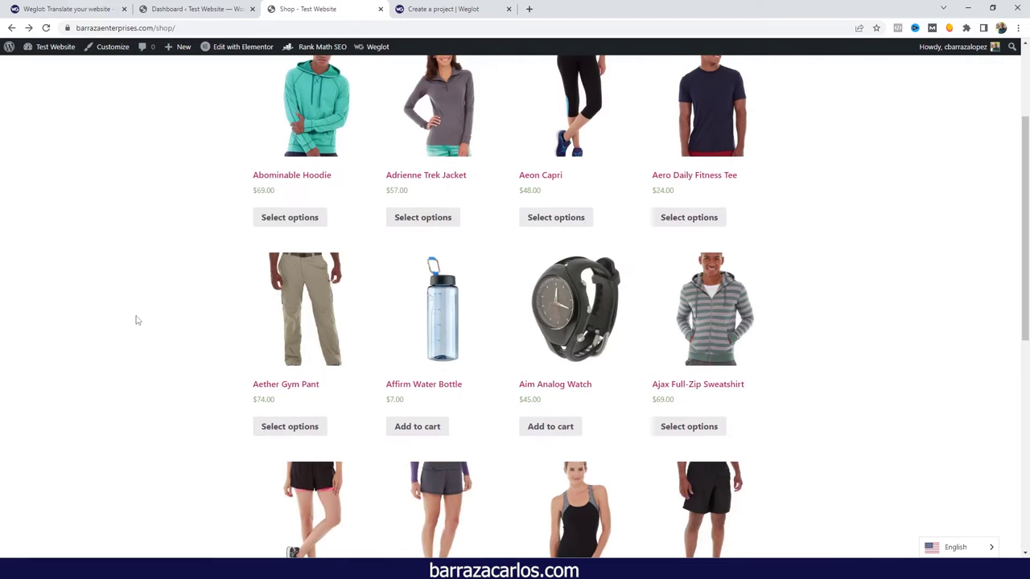
scroll(367, 319, "up", 3)
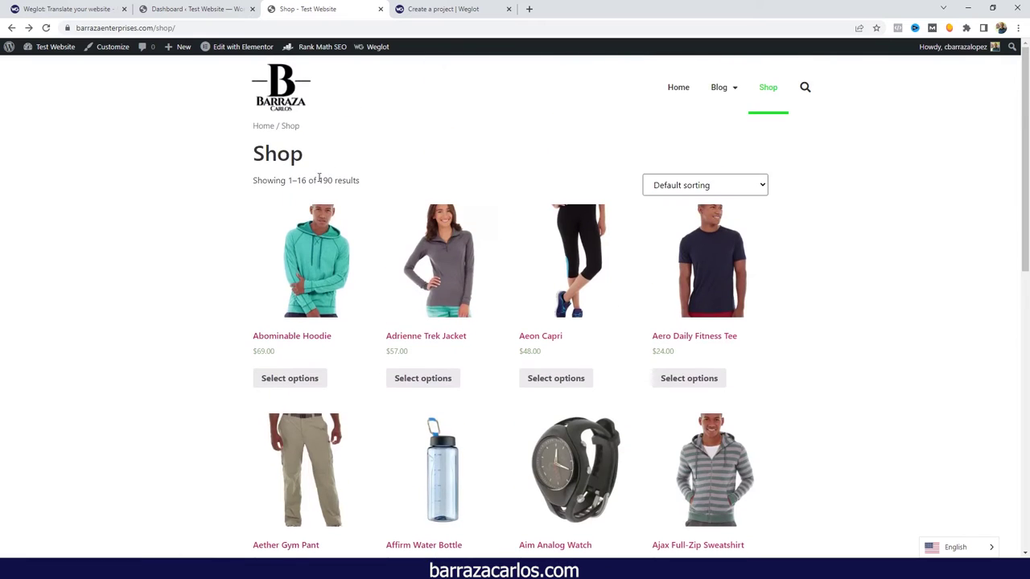
double_click(325, 181)
scroll(218, 257, "down", 2)
scroll(211, 288, "down", 2)
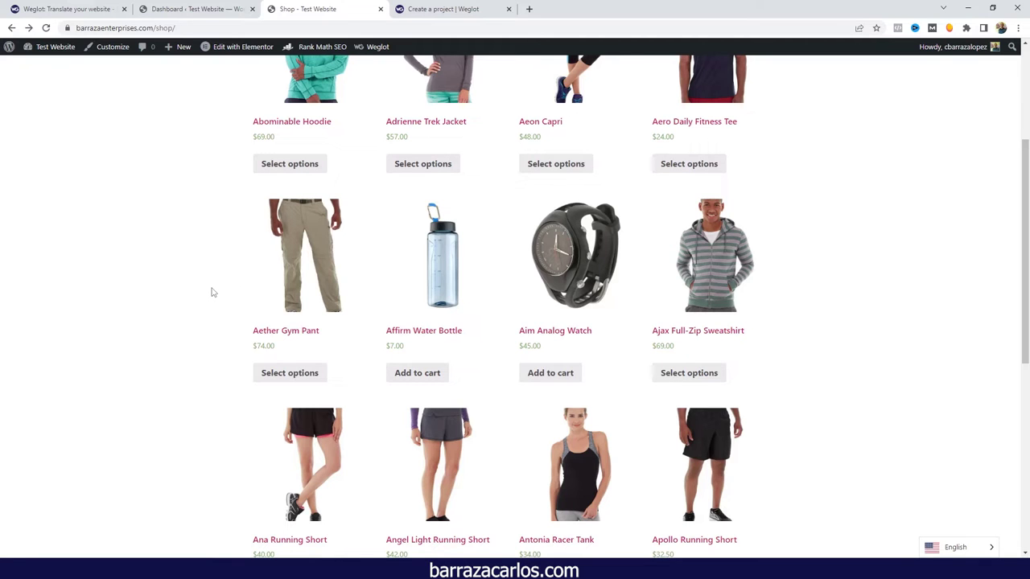
- Go to the WordPress dashboard's page for adding new plugins and search for "weglot"
left_click(216, 8)
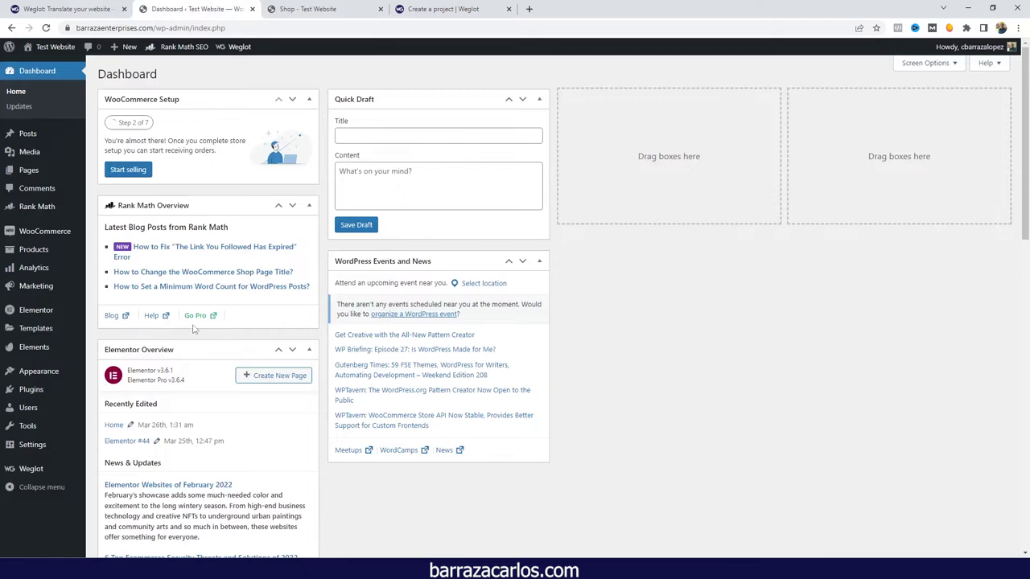
mouse_move(53, 394)
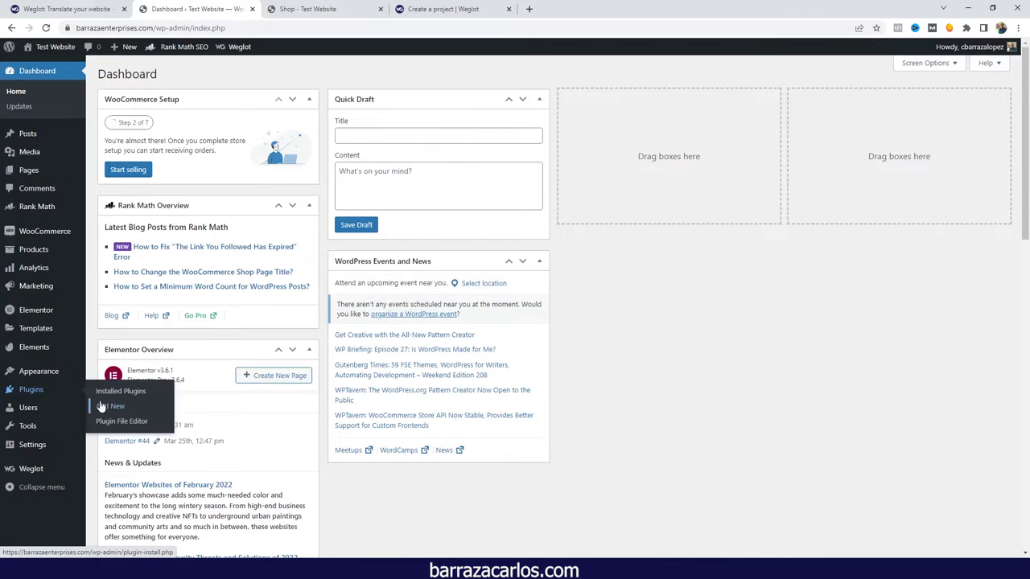
left_click(105, 408)
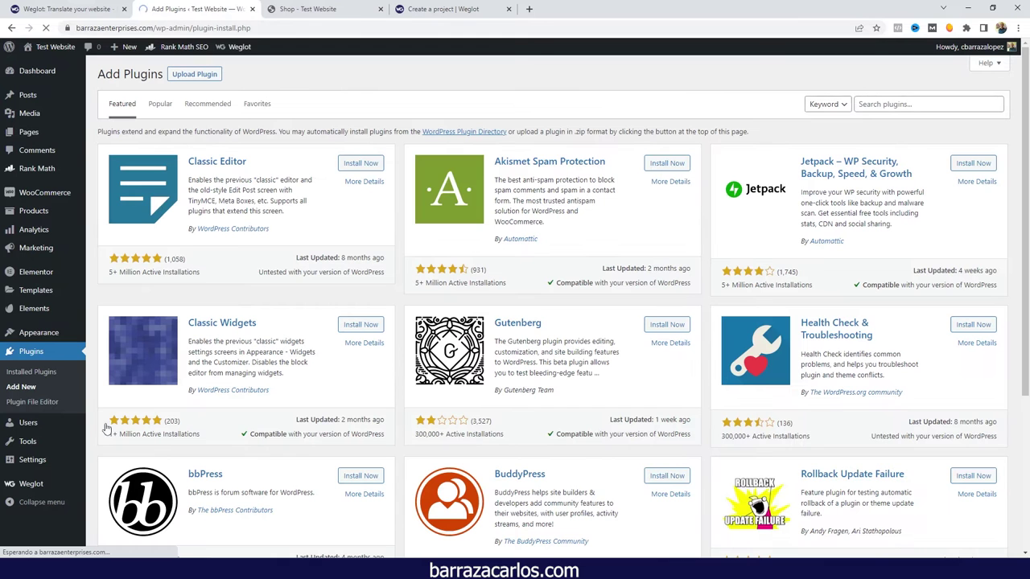
left_click(886, 105)
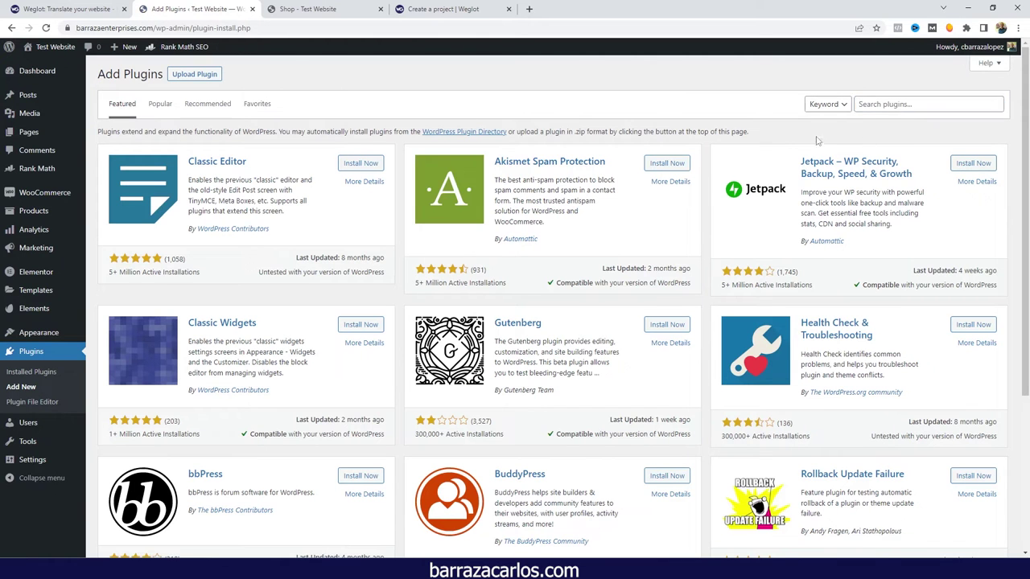
left_click(879, 106)
type("we")
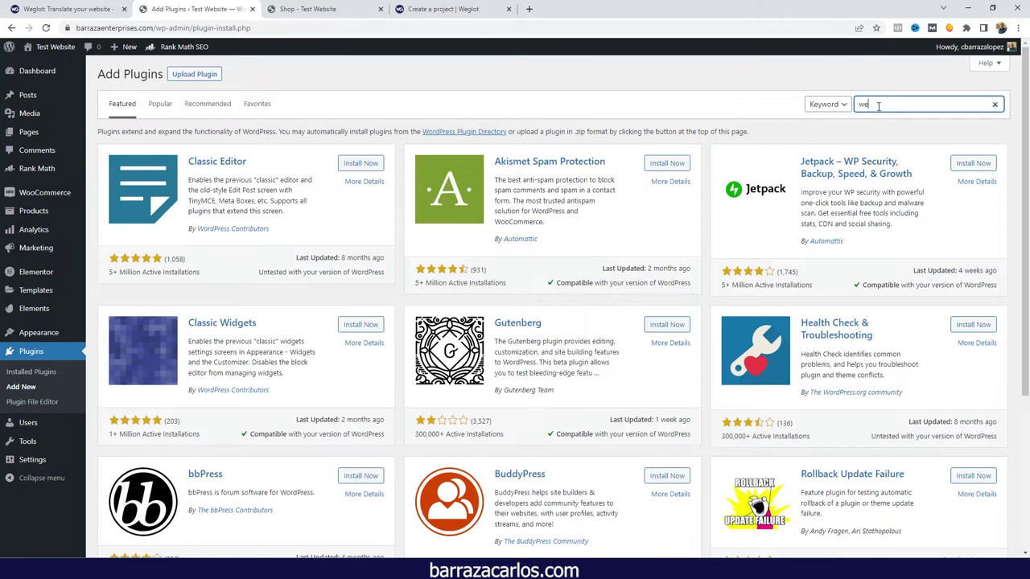
type("glot")
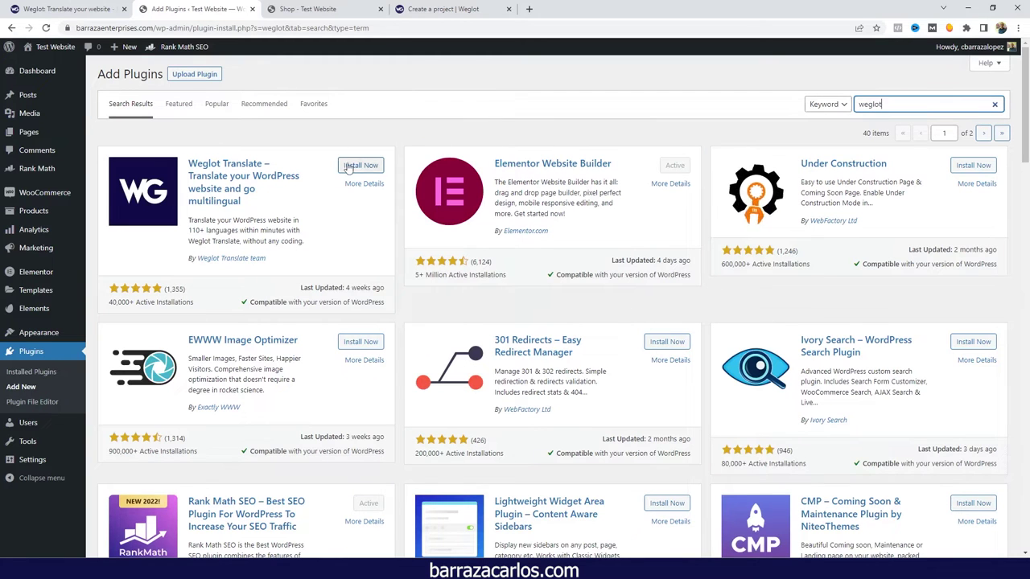
- Install and activate the Weglot Translate plugin, and open its settings
left_click(349, 167)
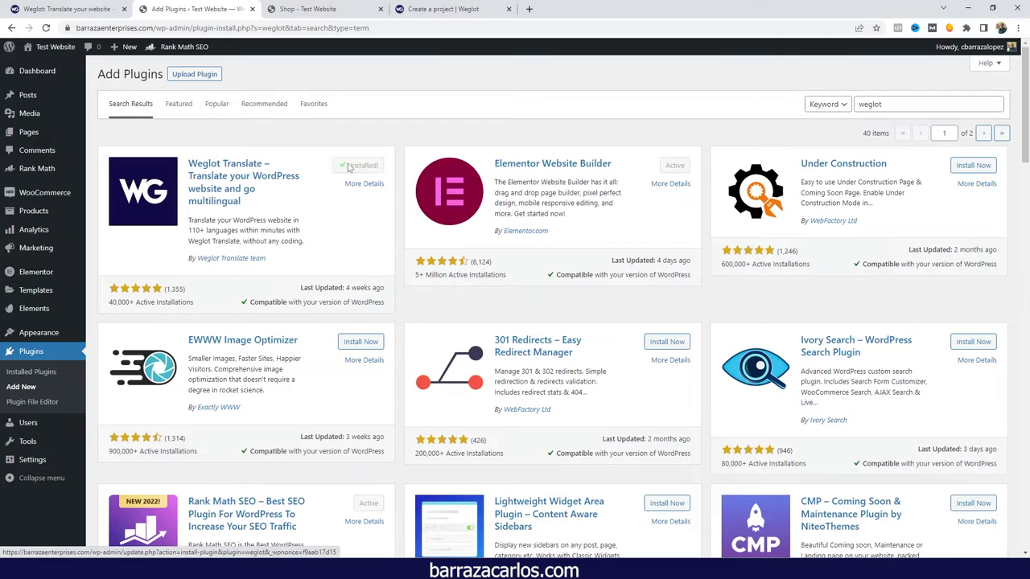
left_click(363, 167)
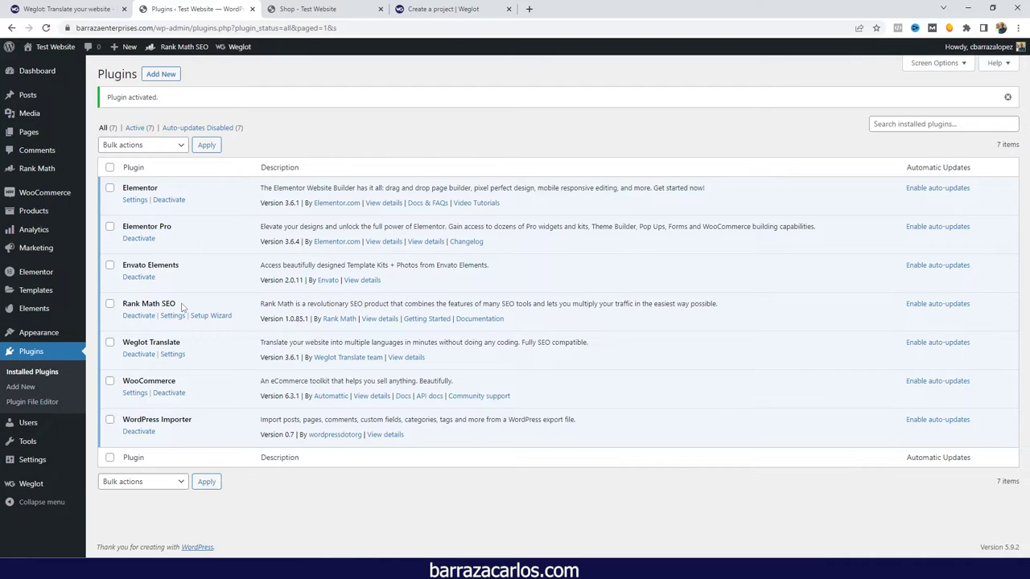
left_click(172, 355)
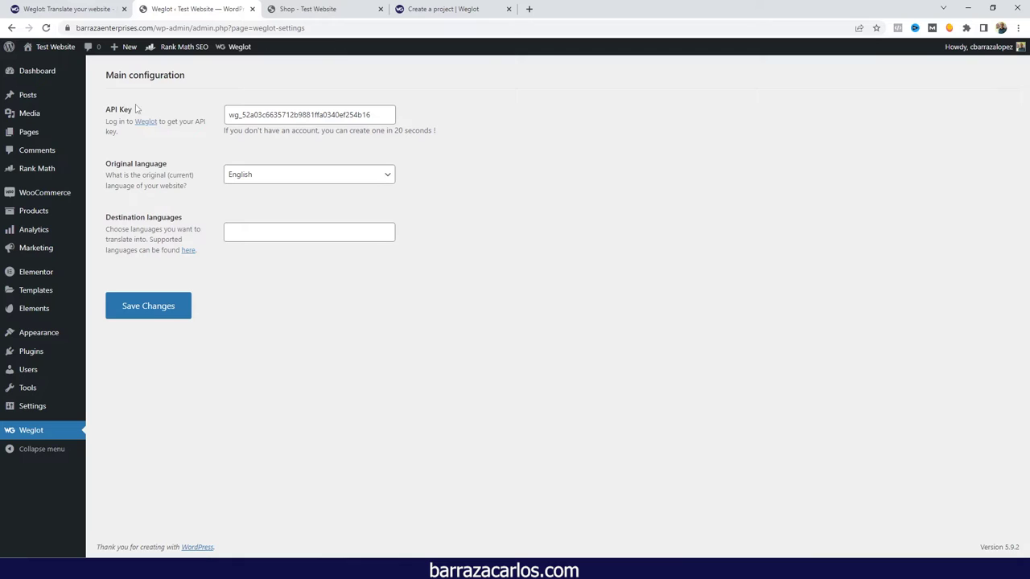
- Switch to the Weglot dashboard and create a project named "Test" with WordPress as the website technology
left_click(474, 7)
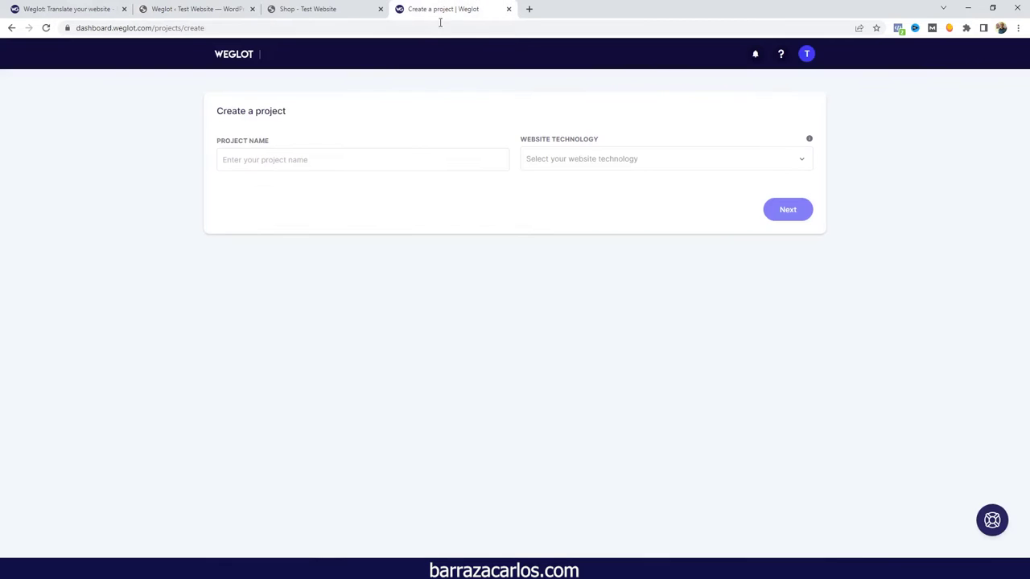
left_click(308, 158)
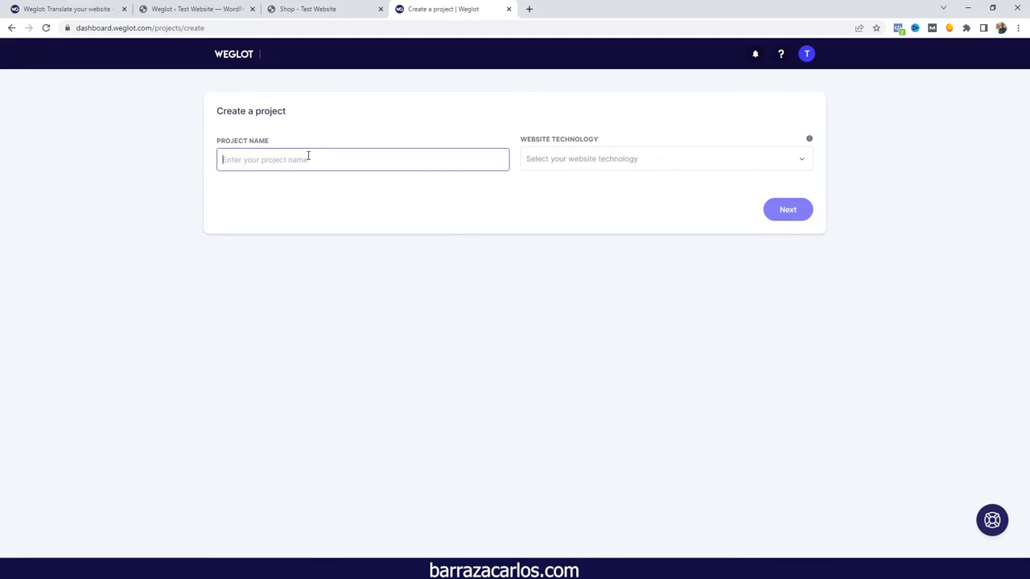
type("Test")
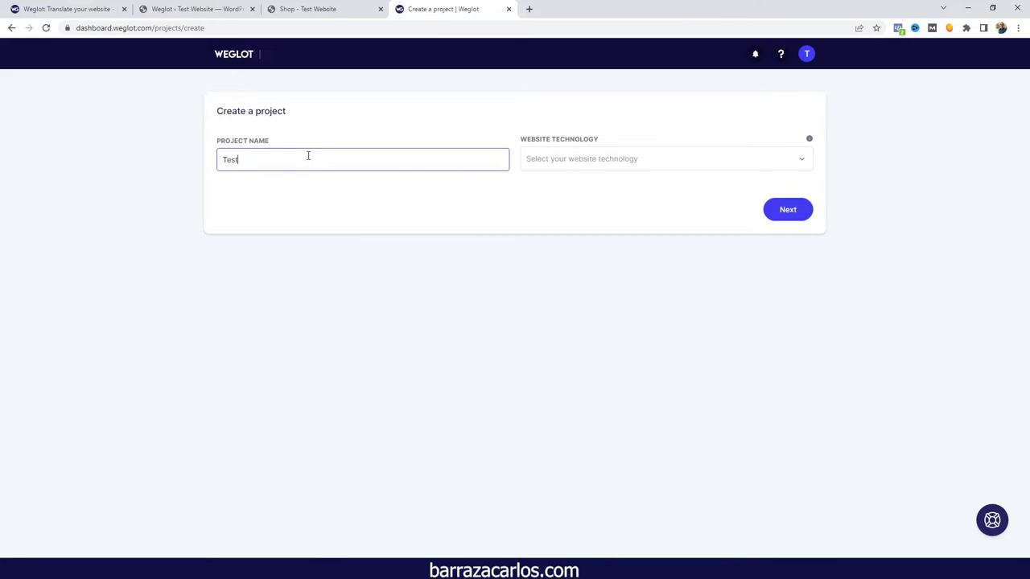
left_click(626, 160)
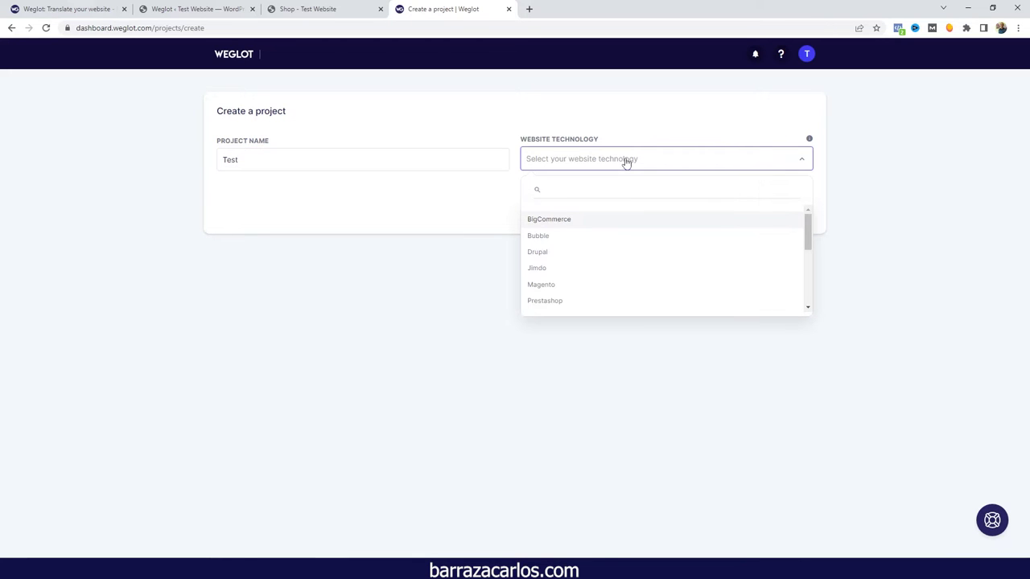
scroll(575, 233, "down", 2)
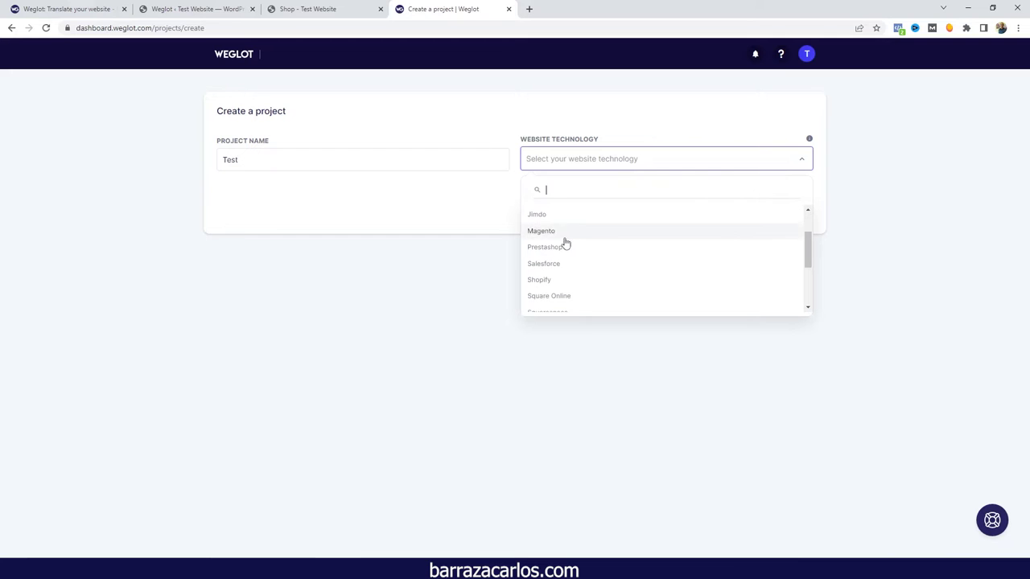
scroll(567, 242, "down", 3)
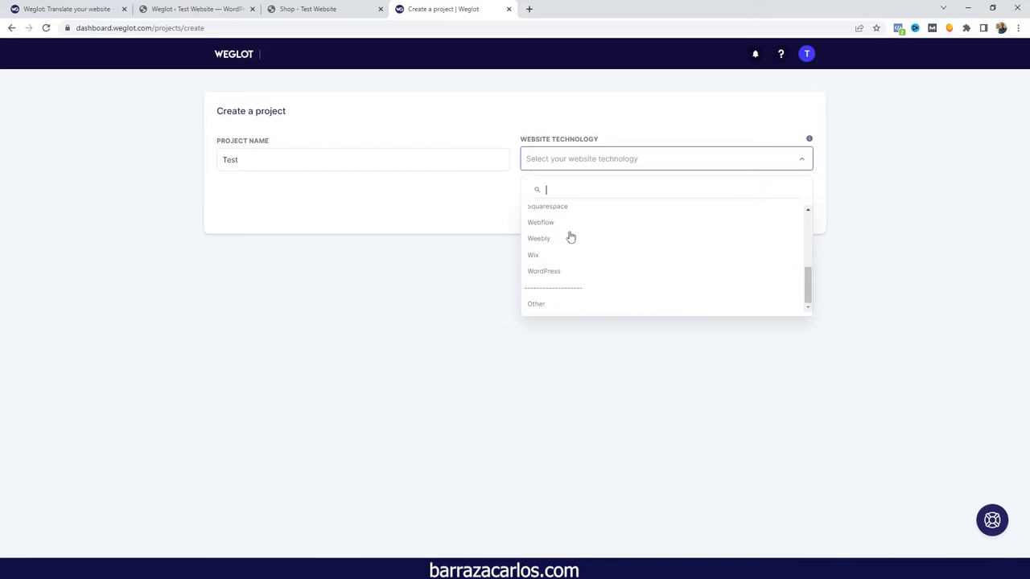
left_click(563, 271)
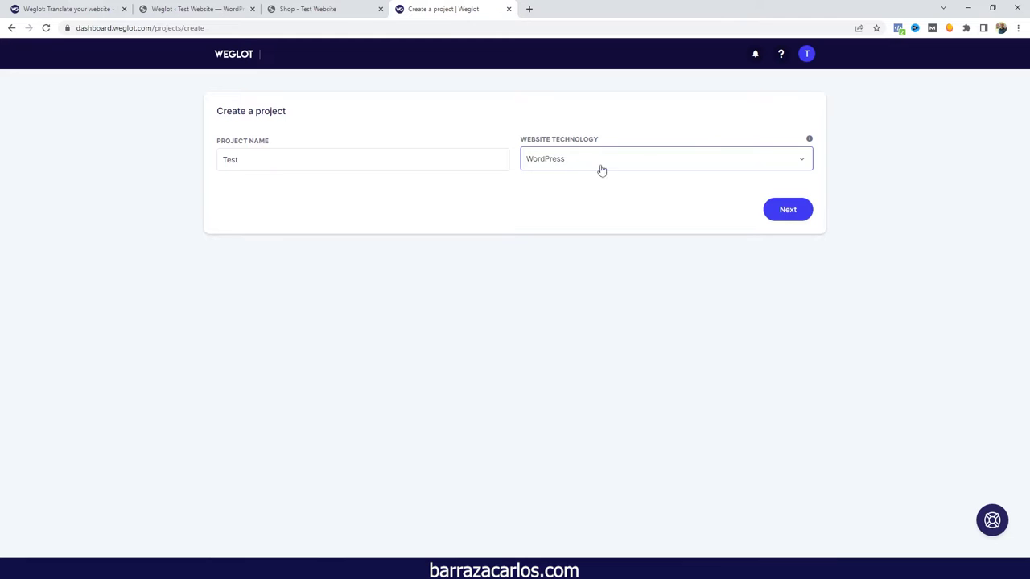
left_click(804, 217)
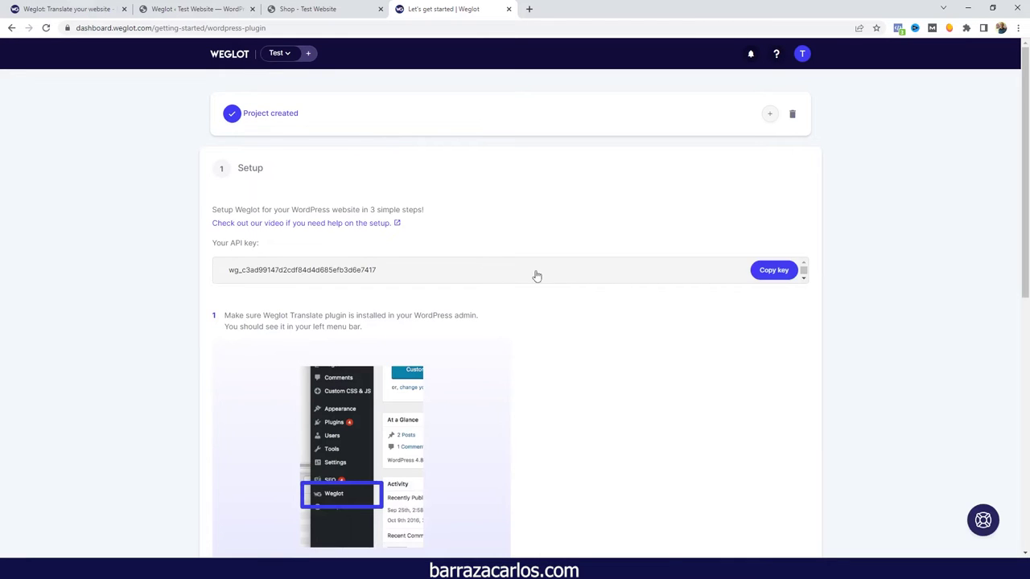
- Copy the new project's API key and paste it into the API key field of the WordPress plugin's settings
left_click(764, 272)
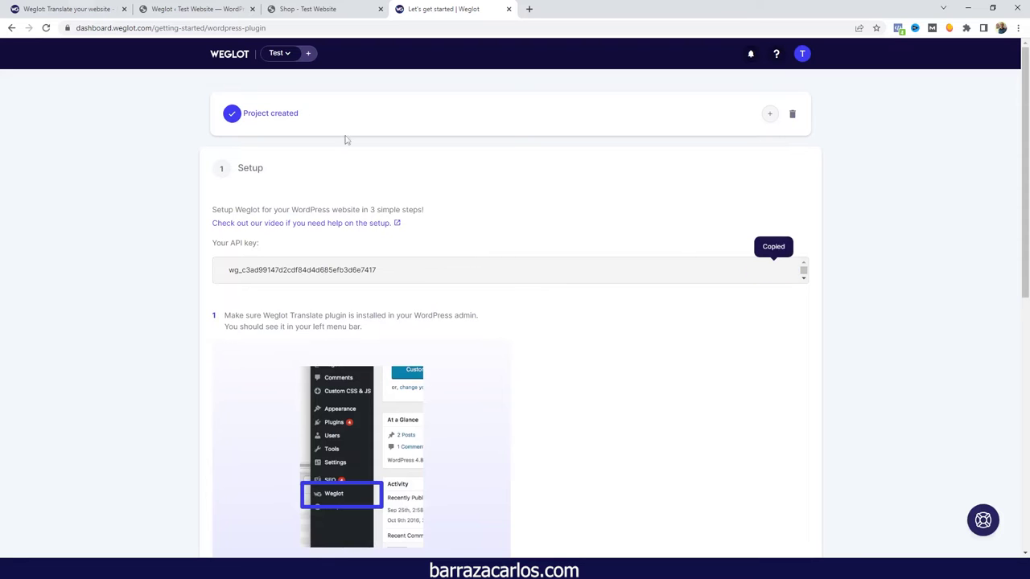
left_click(180, 7)
triple_click(279, 115)
key("ctrl+v")
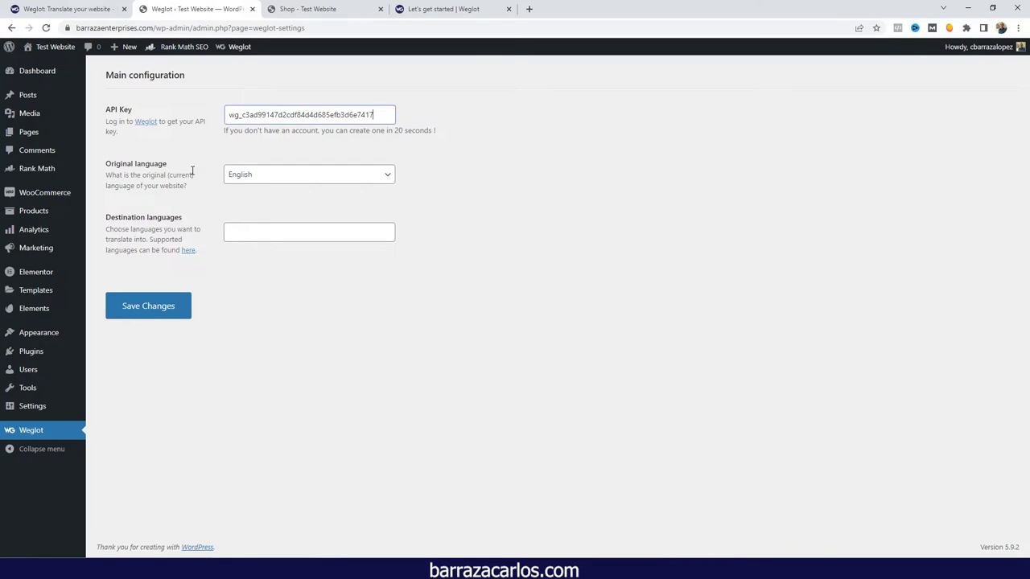
- Browse the available original languages and select English as the website's original language
left_click(247, 174)
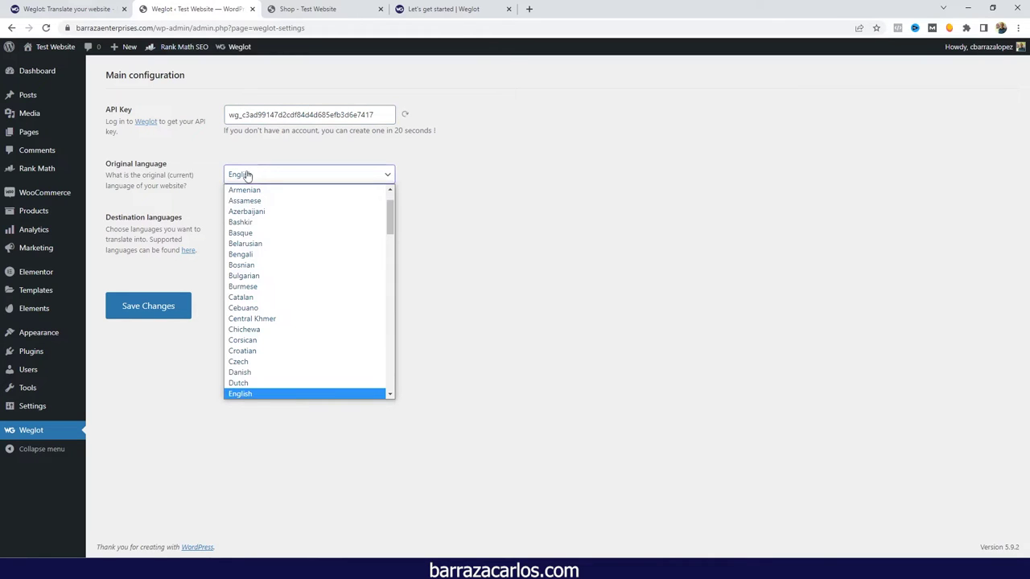
key("i")
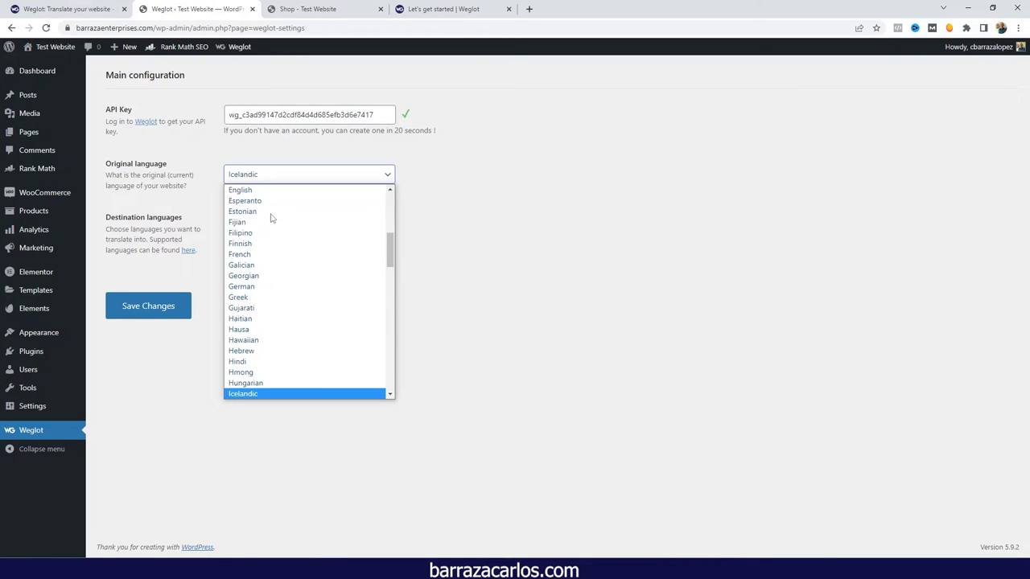
scroll(272, 217, "down", 5)
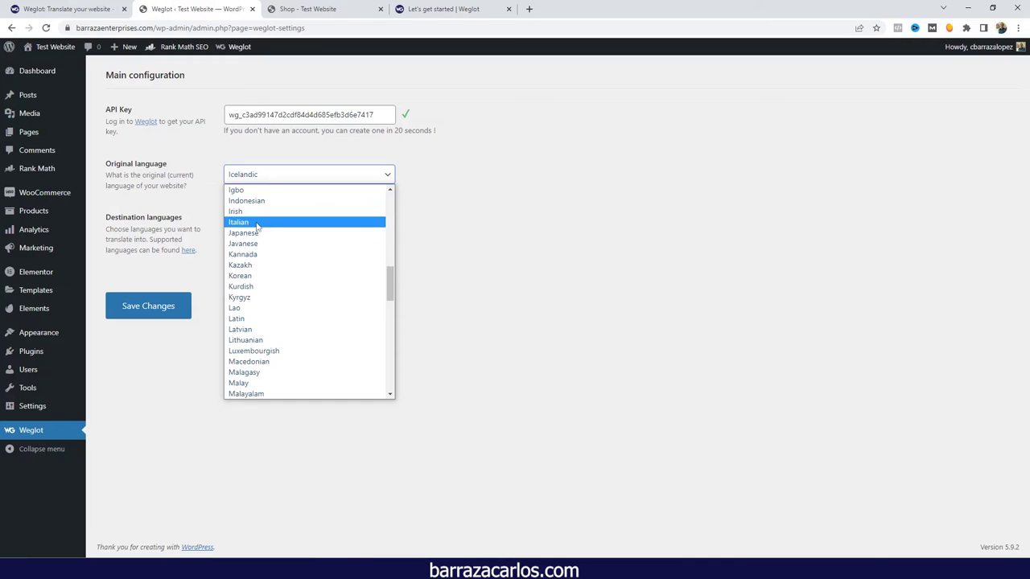
left_click(437, 223)
left_click(292, 178)
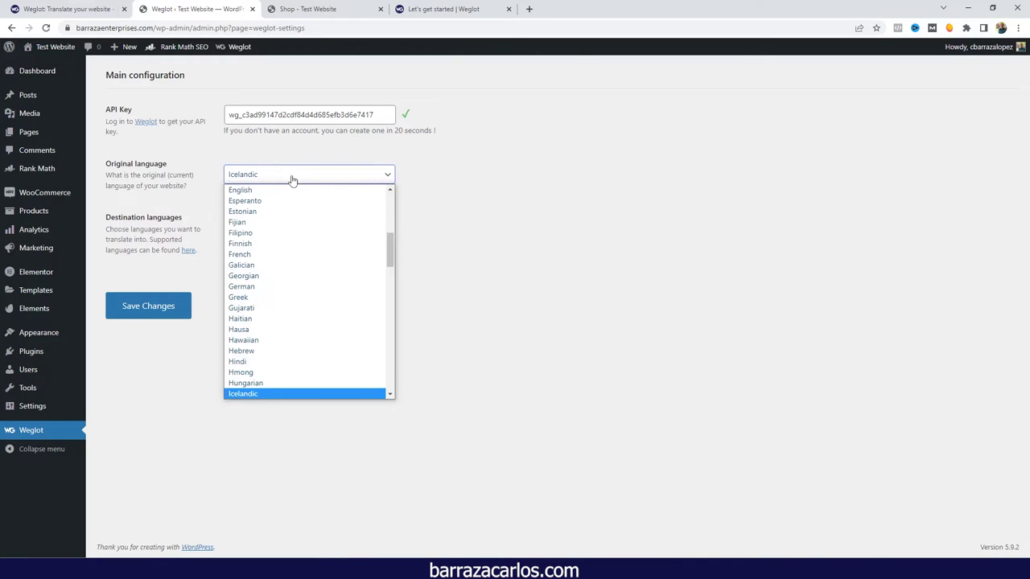
left_click(299, 191)
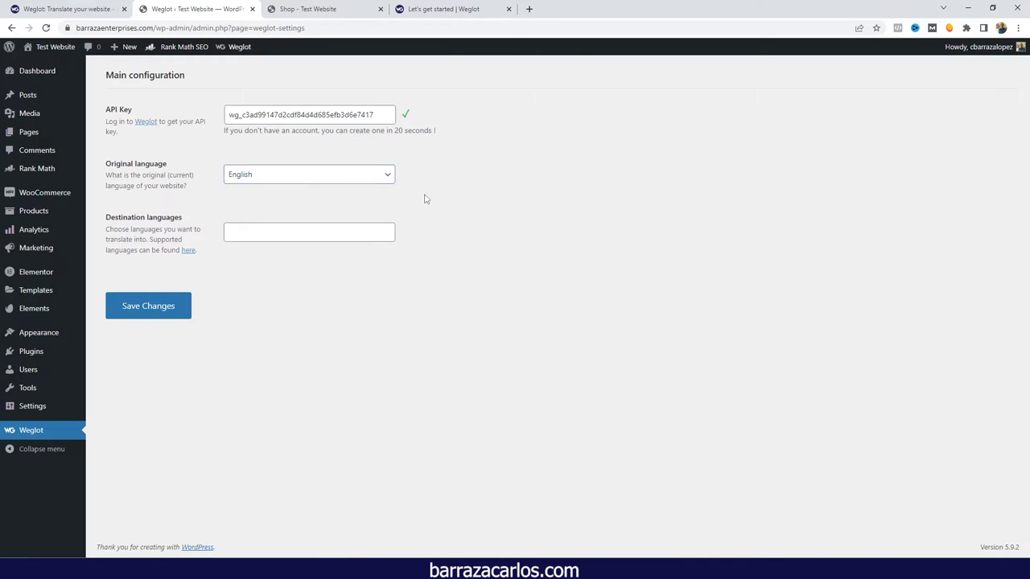
- Add Italian as the destination language, save the plugin configuration and dismiss the success message
left_click(336, 232)
type("itali")
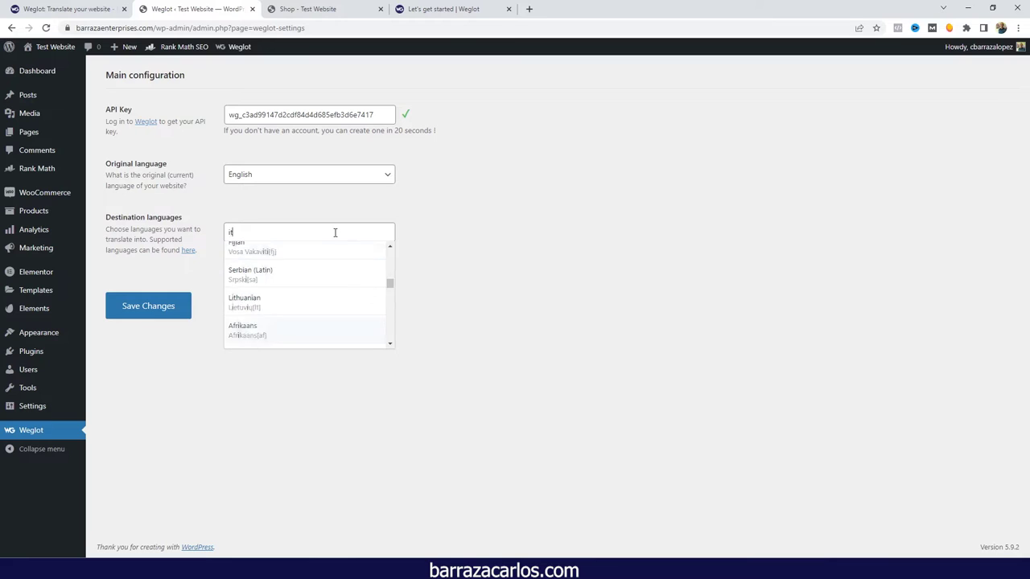
left_click(295, 251)
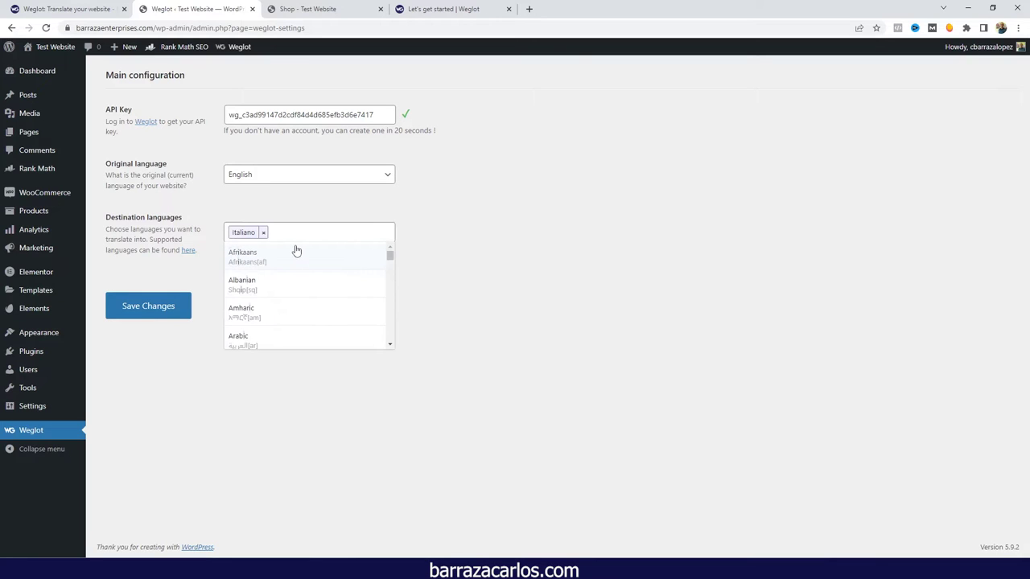
left_click(461, 225)
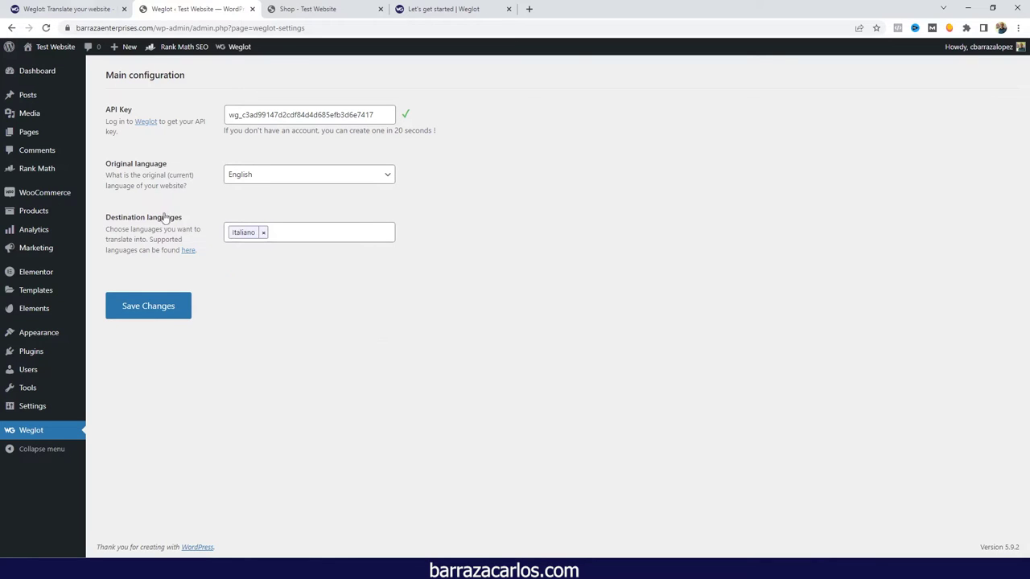
left_click(141, 302)
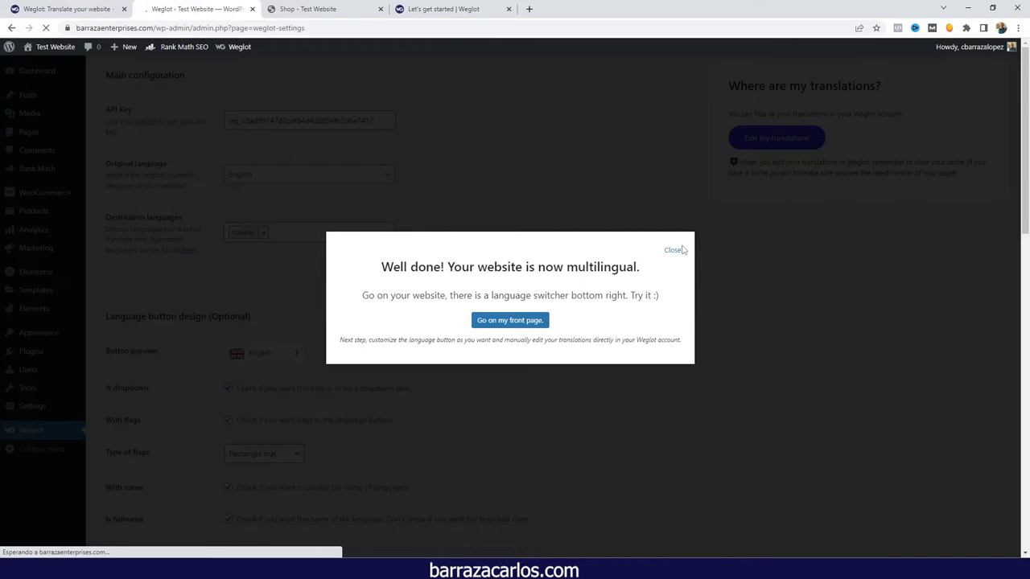
left_click(673, 251)
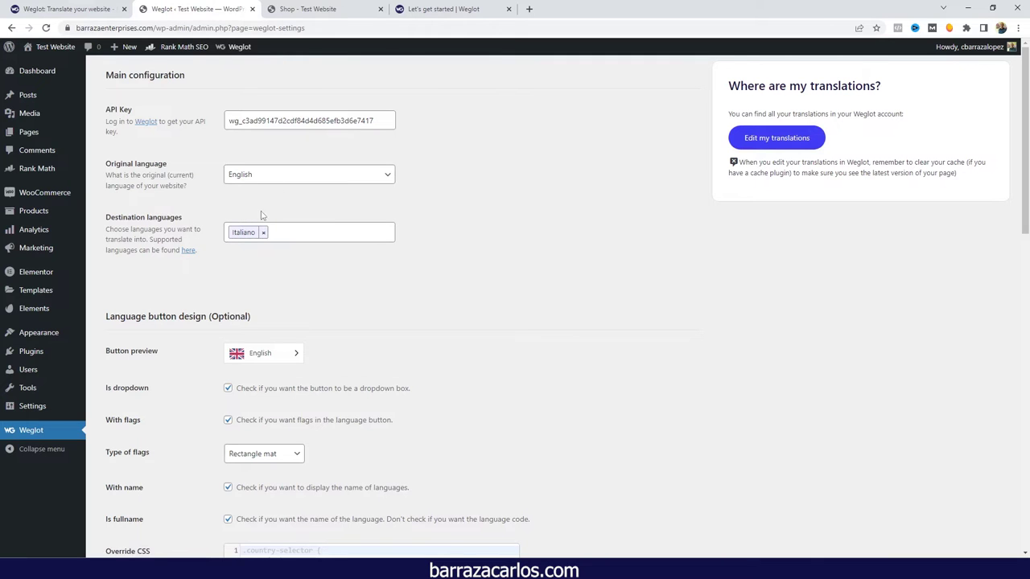
- Switch to the live website, open its homepage and change the display language to Italiano
left_click(322, 9)
scroll(249, 140, "up", 3)
left_click(275, 103)
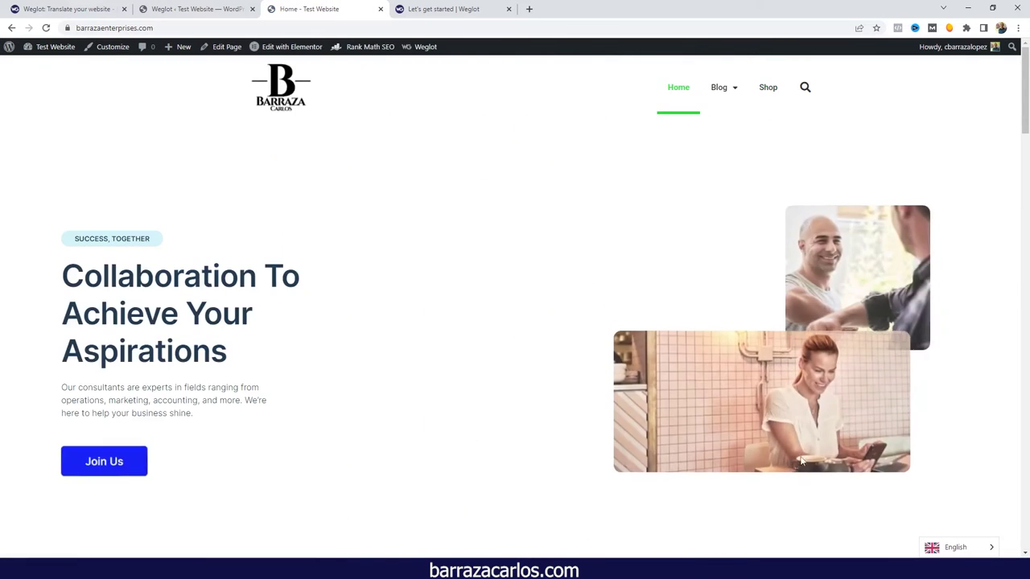
left_click(970, 553)
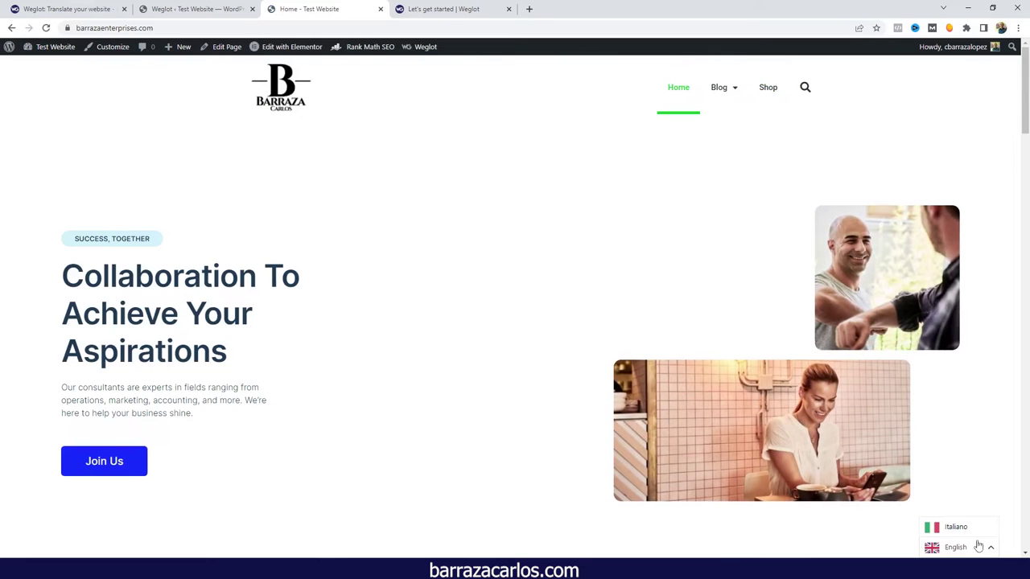
left_click(957, 529)
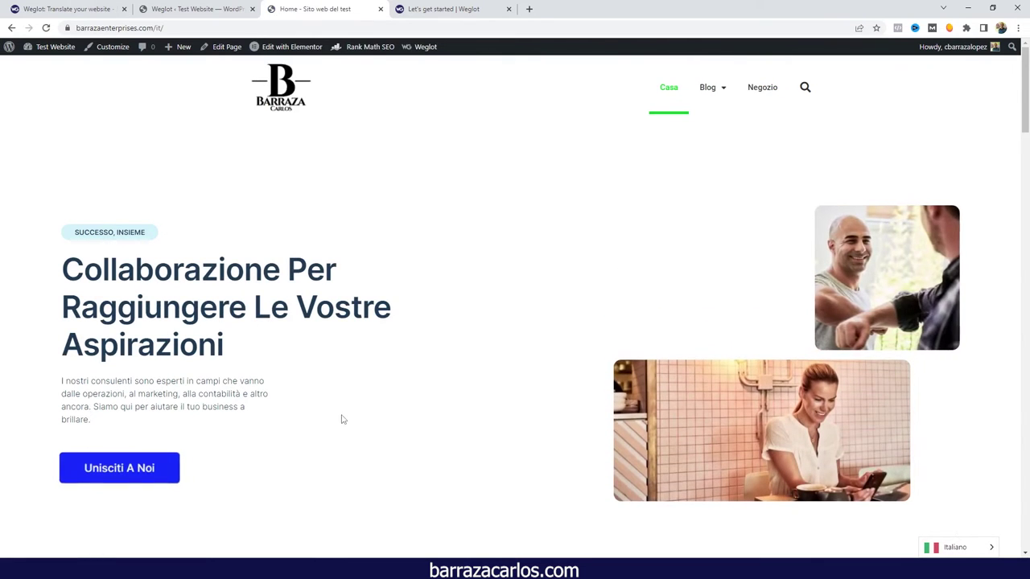
- Check the Italian translation of the homepage text, the blog page with its submenu and the shop page
left_click_drag(274, 453, 127, 253)
left_click(126, 254)
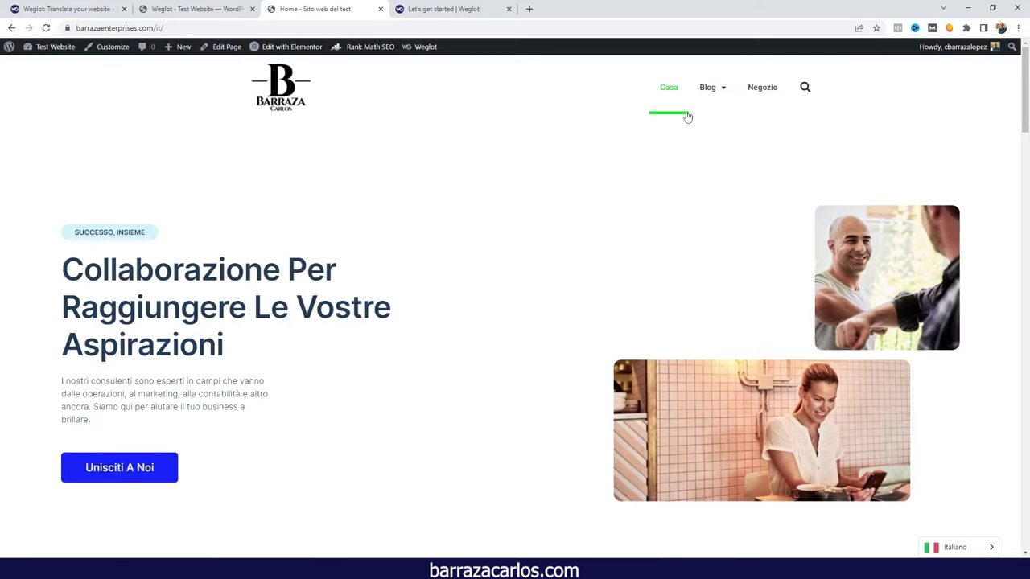
left_click(713, 95)
mouse_move(712, 98)
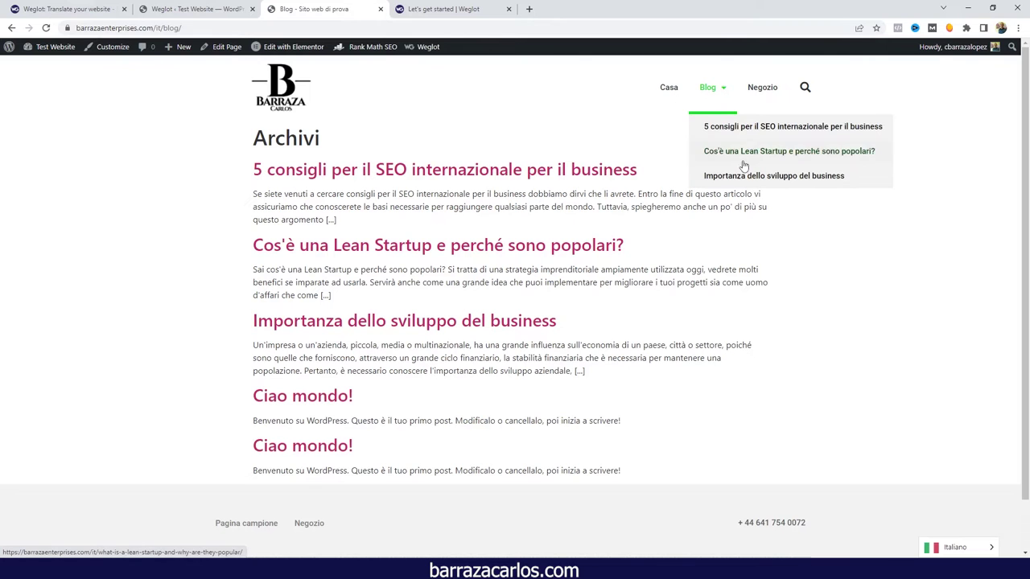
left_click(760, 95)
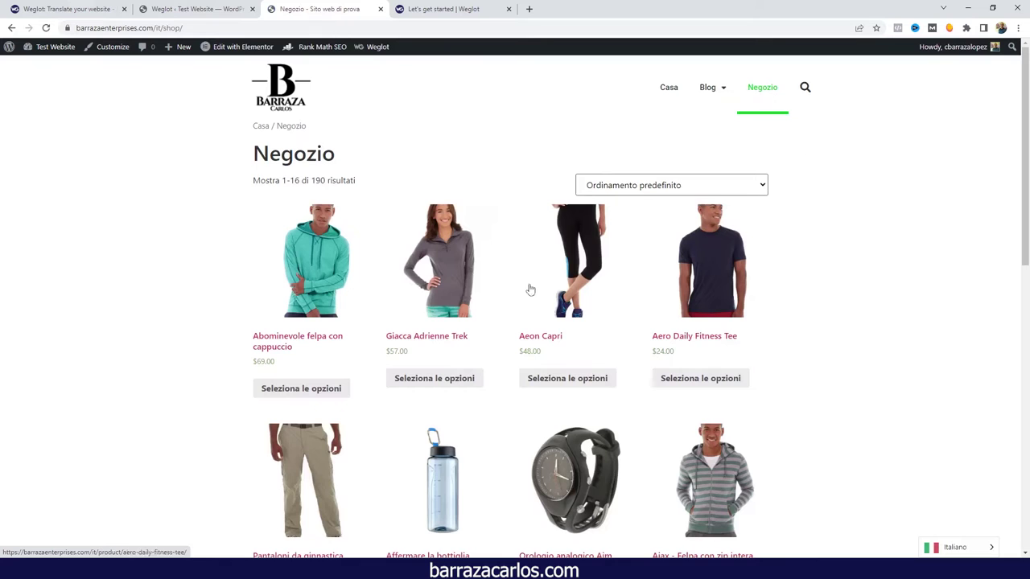
- Open the Abominable Hoodie product from the shop and examine its translated description, additional information and related products
left_click(319, 342)
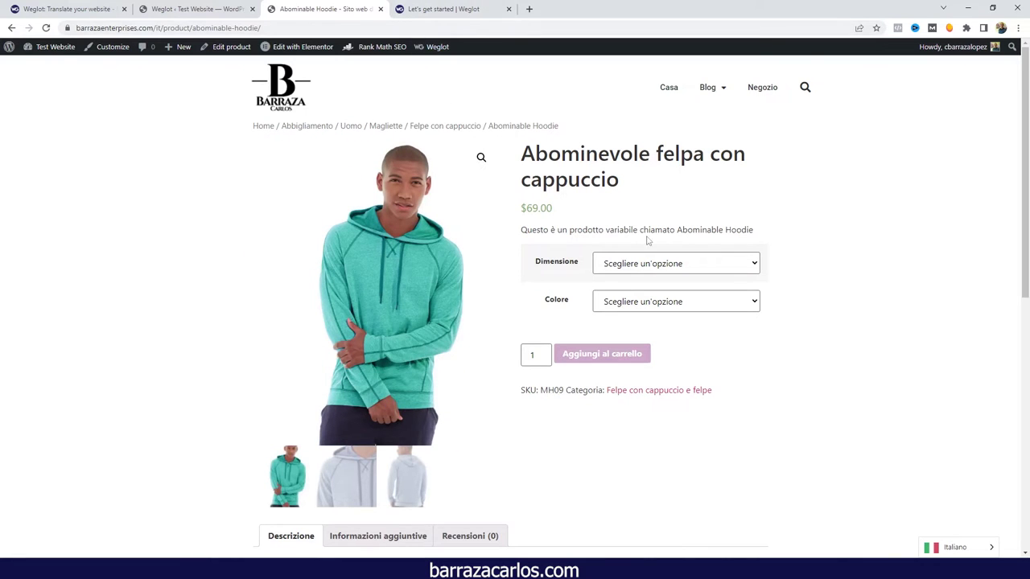
scroll(672, 318, "down", 2)
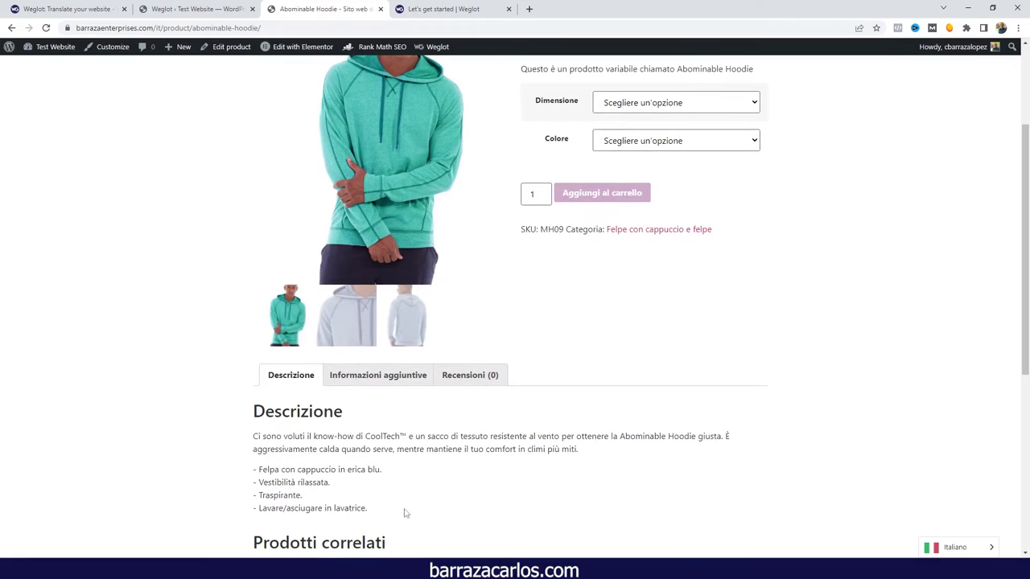
left_click_drag(382, 512, 257, 409)
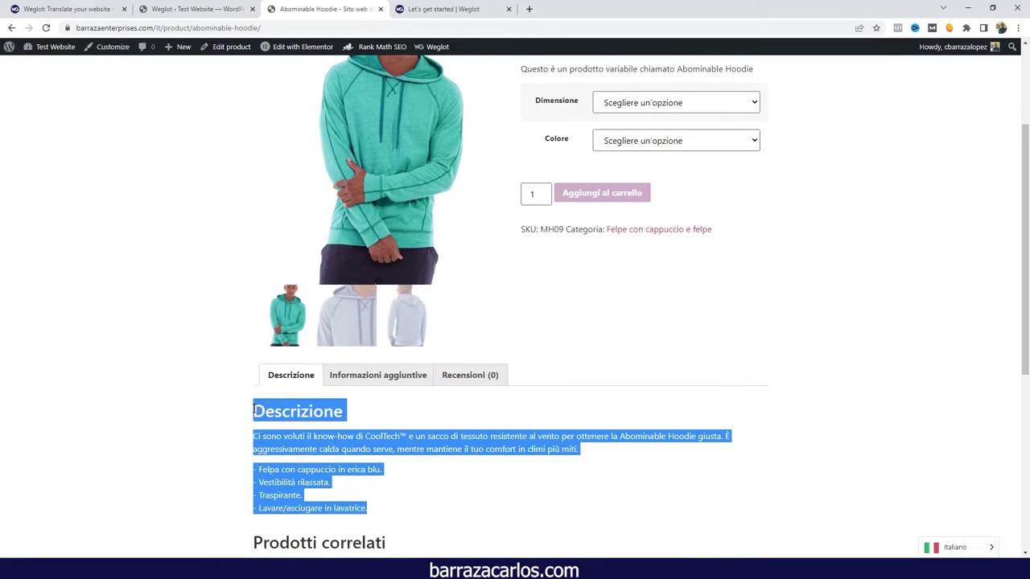
left_click(372, 386)
left_click_drag(402, 464, 423, 497)
left_click(249, 417)
left_click(430, 491)
scroll(728, 377, "down", 2)
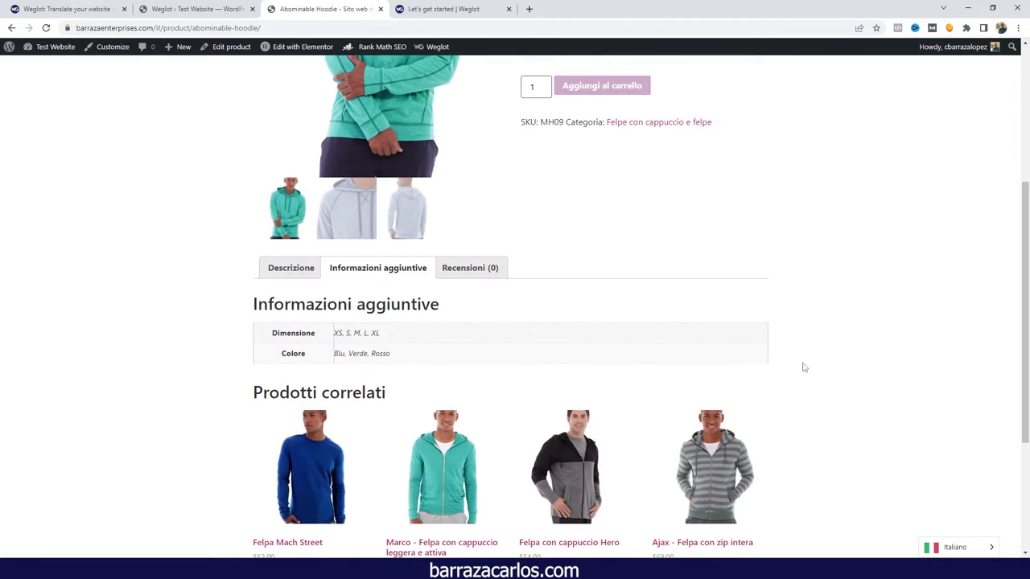
scroll(892, 430, "down", 2)
- Open the related Mach Street sweatshirt, examine its translated description and return to the homepage
left_click(306, 384)
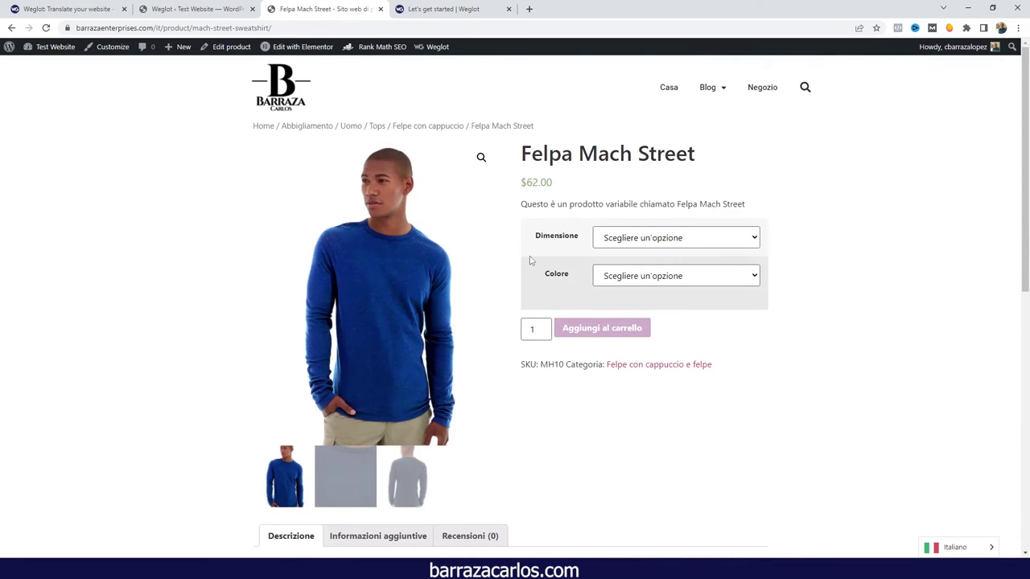
scroll(609, 317, "down", 2)
scroll(456, 392, "down", 1)
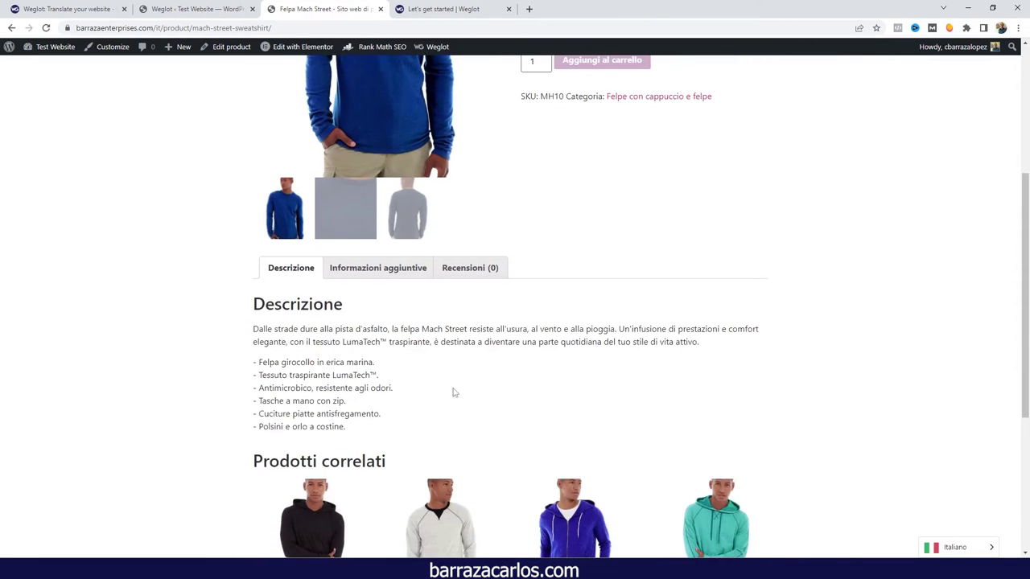
left_click_drag(375, 434, 302, 291)
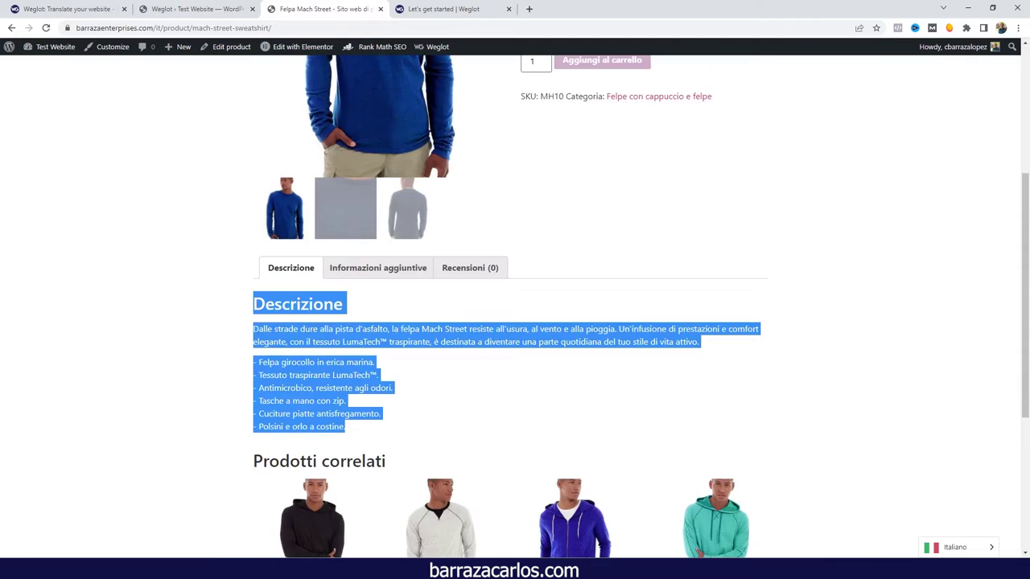
scroll(564, 390, "up", 3)
left_click(274, 96)
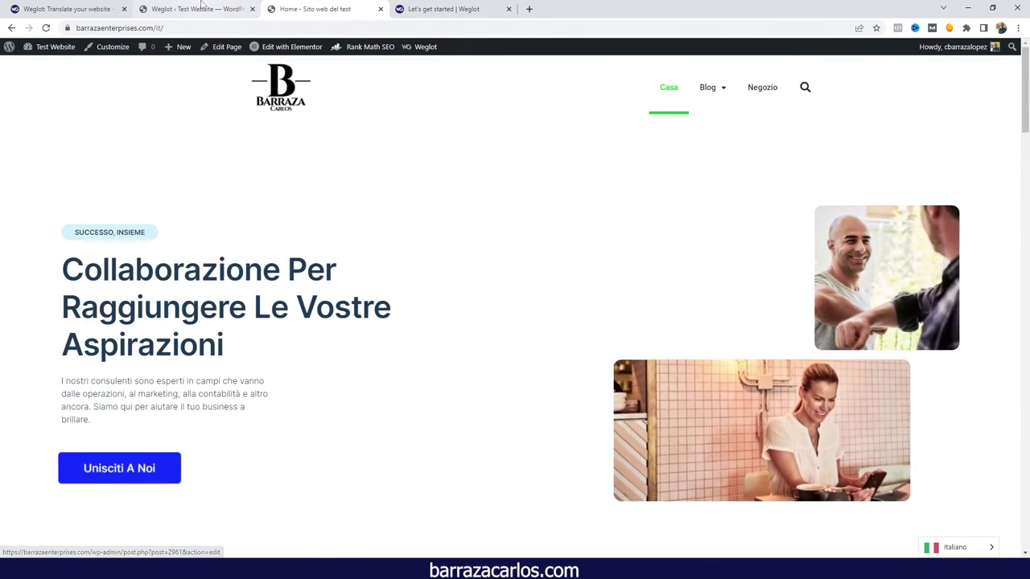
- In the Weglot plugin settings, try the language button without the dropdown and without flags, restoring each option
left_click(202, 8)
scroll(338, 298, "down", 2)
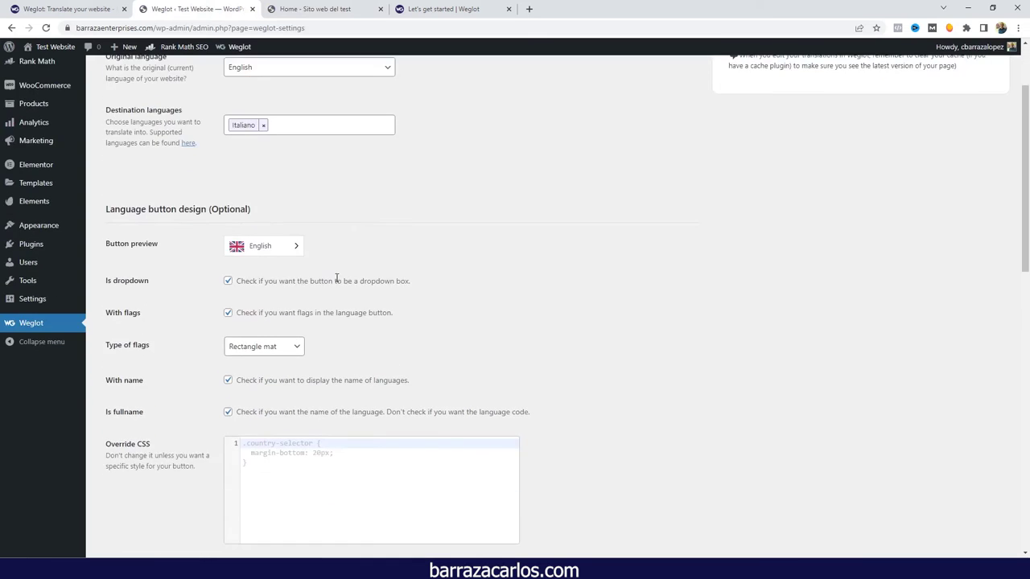
left_click(229, 282)
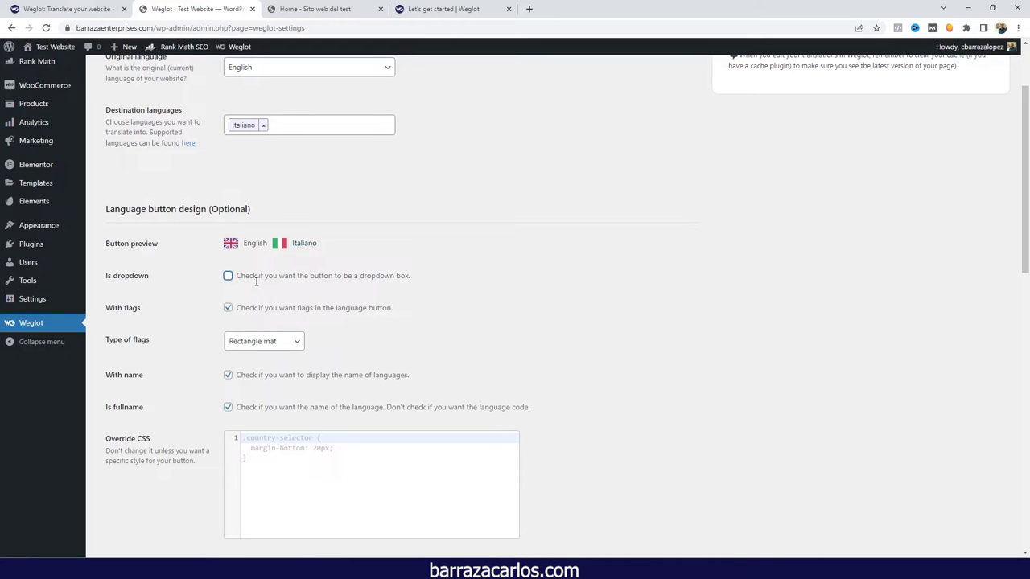
left_click(228, 277)
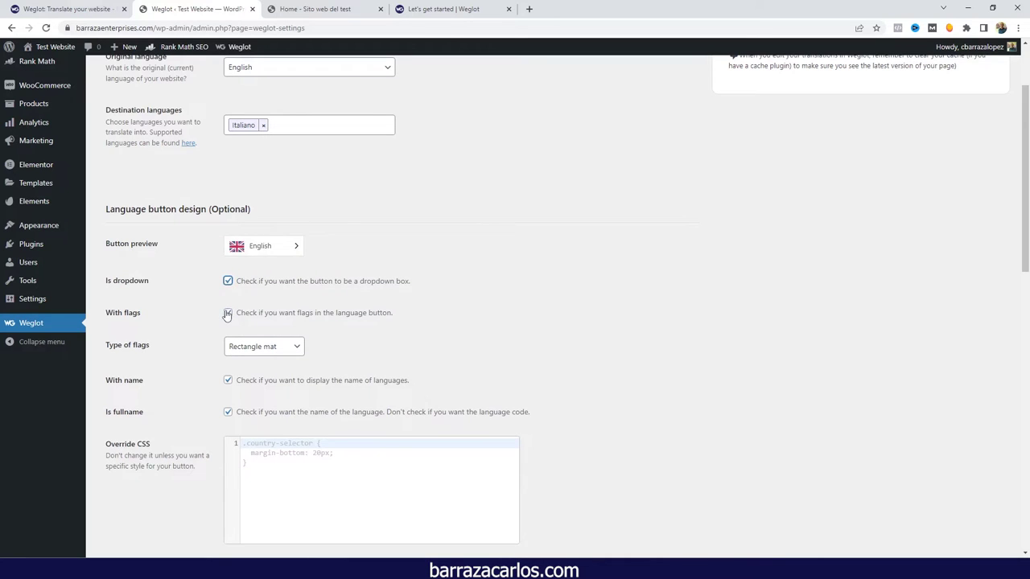
left_click(228, 314)
left_click(229, 316)
- Try Circle as the type of flags for the language button, and set it back to Rectangle mat
left_click(243, 350)
left_click(255, 393)
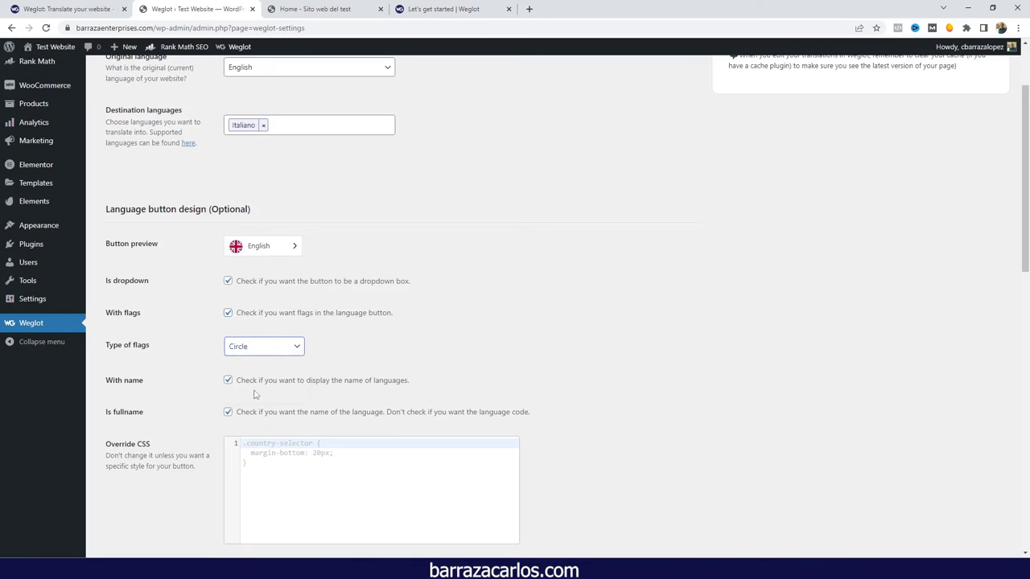
left_click(245, 346)
left_click(256, 363)
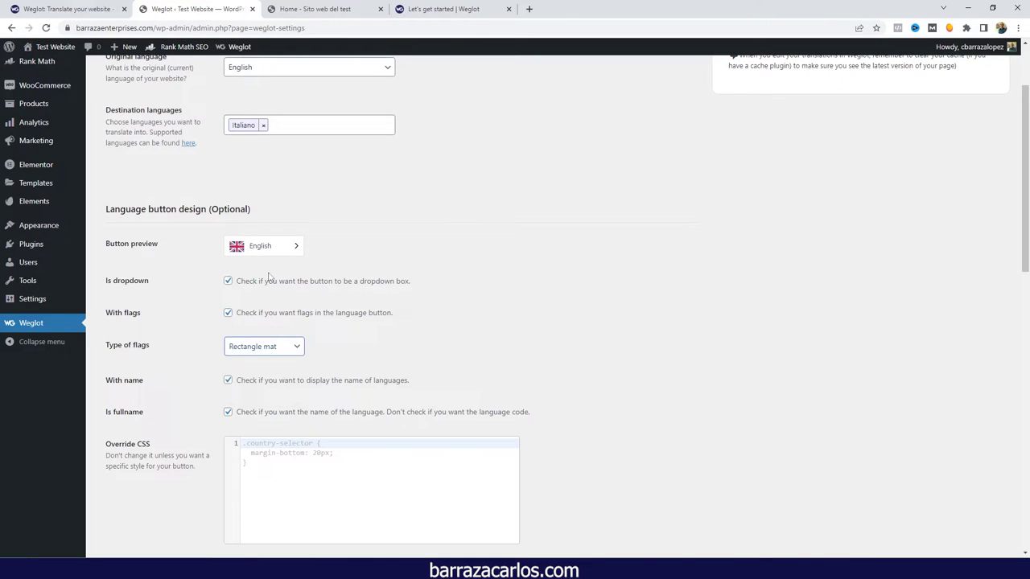
- Try the language button without language names and without full names, re-enabling both options
left_click(228, 382)
left_click(229, 383)
left_click(228, 412)
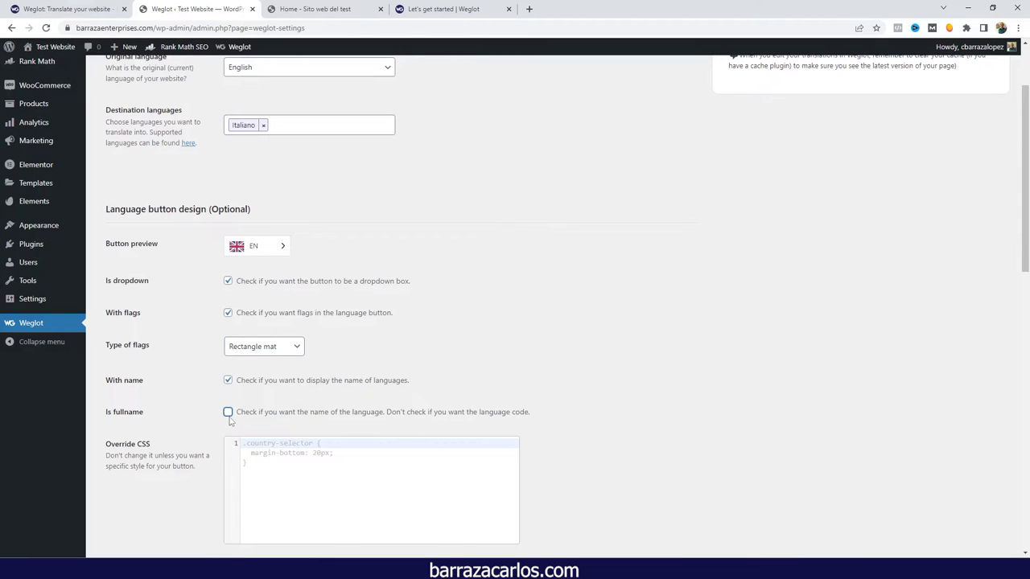
scroll(228, 411, "down", 2)
left_click(228, 252)
- Open the WordPress menu editor, add the Weglot Switcher item to the Primary menu and save the menu
scroll(233, 261, "down", 1)
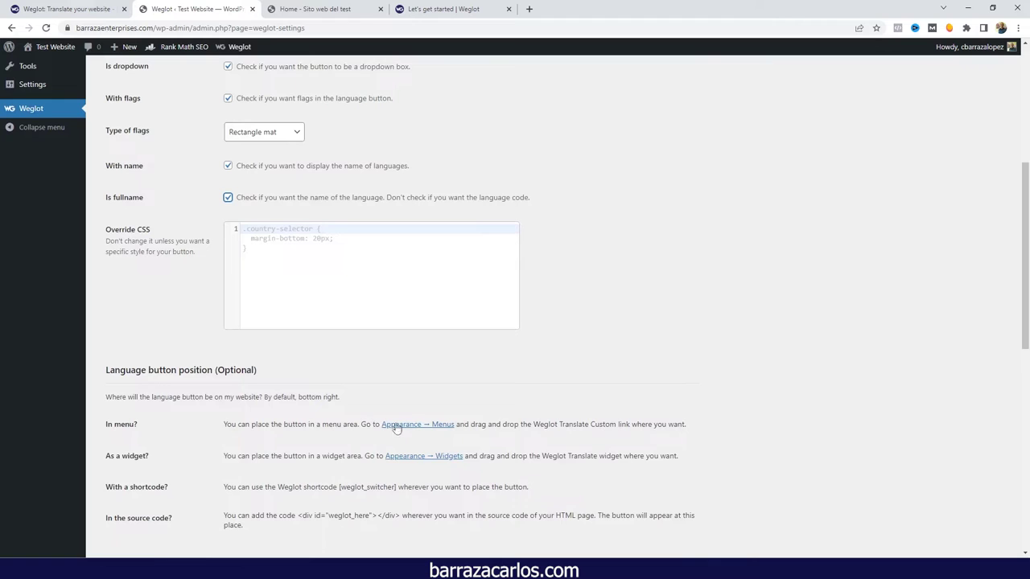
left_click(409, 430)
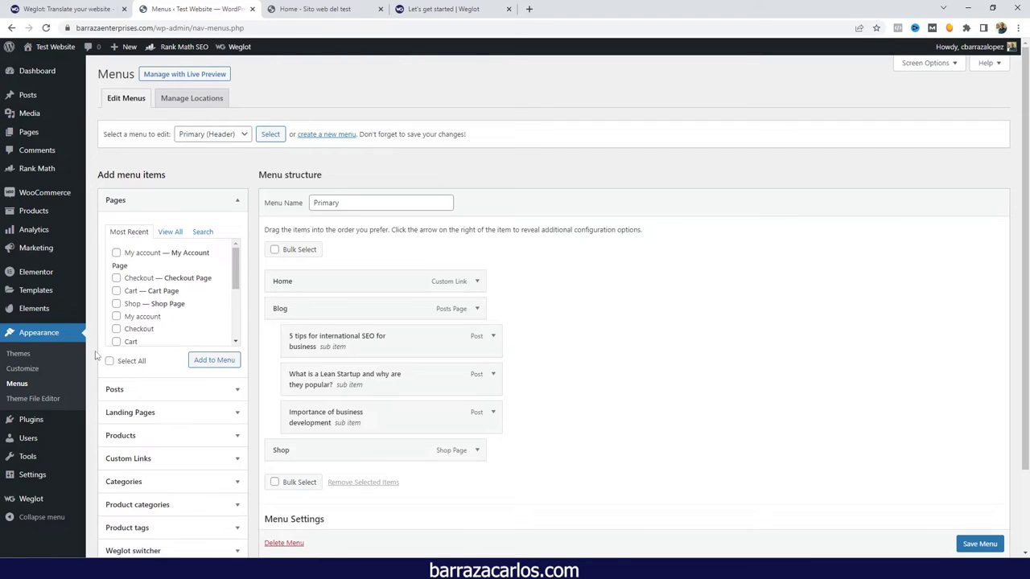
scroll(210, 426, "down", 2)
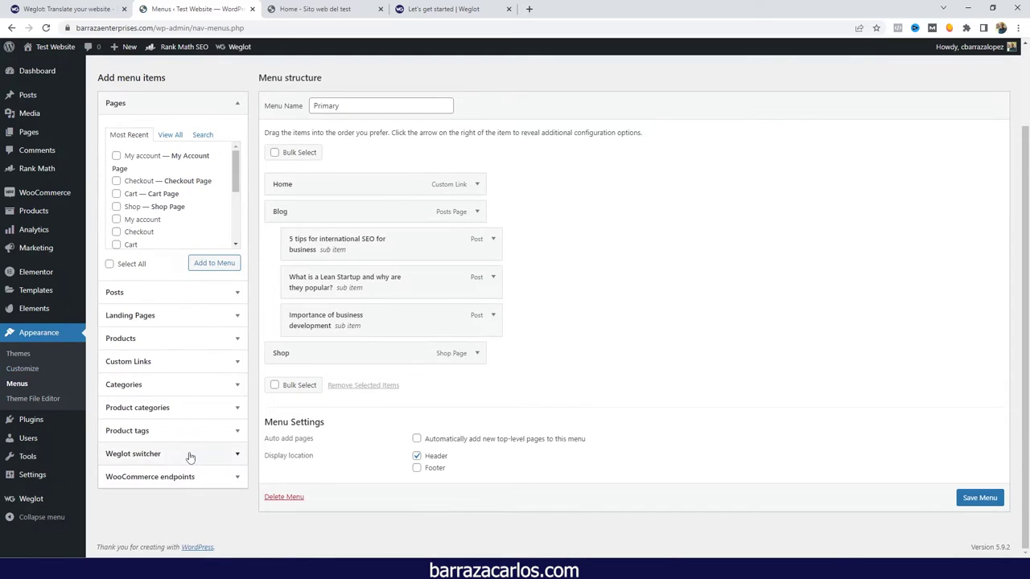
left_click(190, 457)
left_click(138, 332)
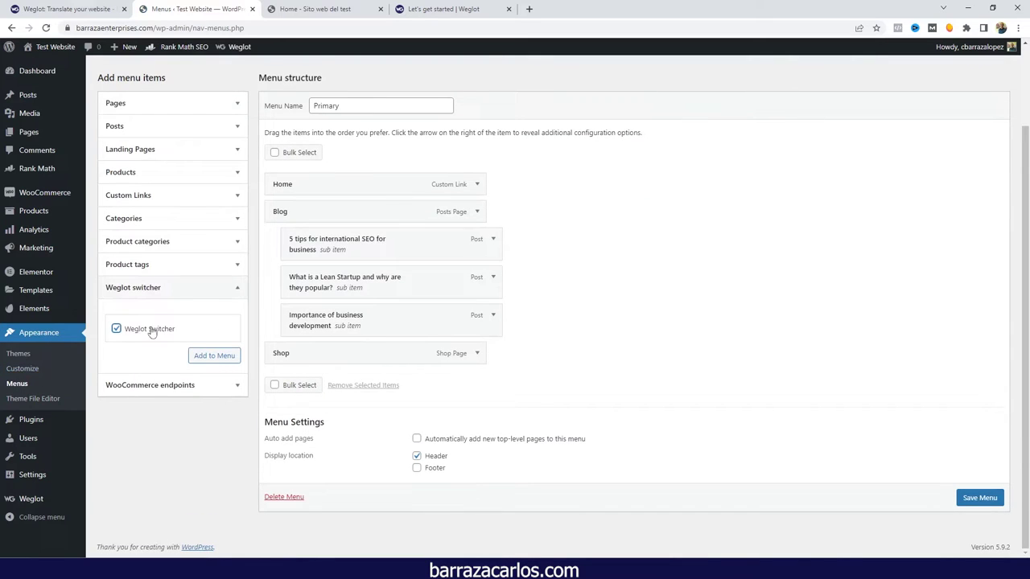
left_click(207, 356)
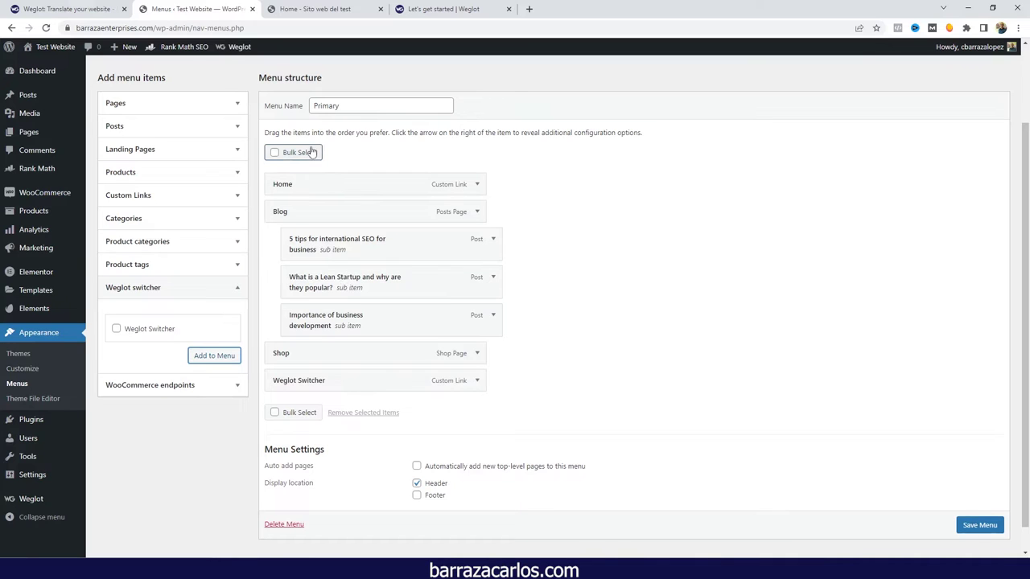
left_click(980, 526)
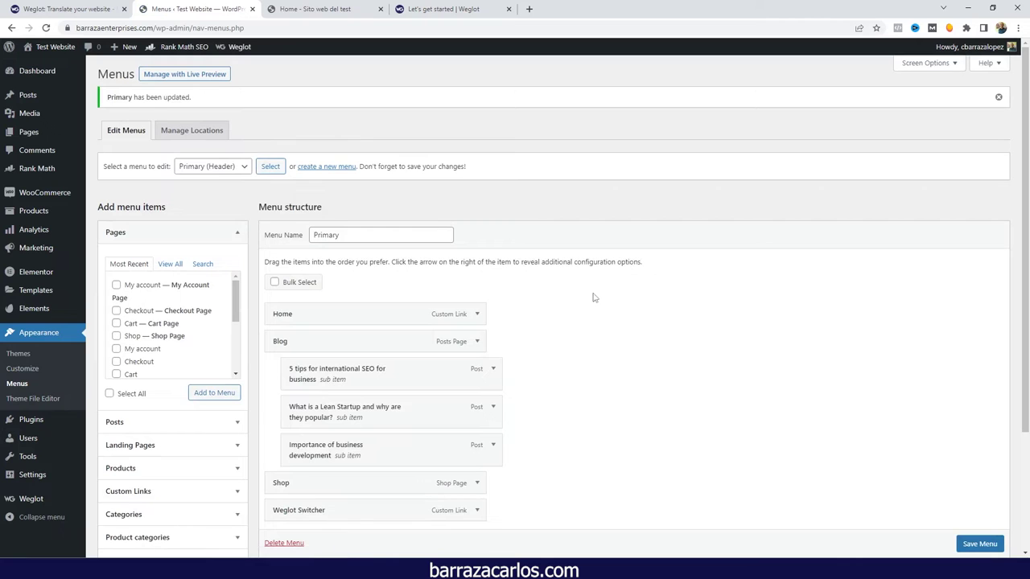
- Reload the website's Italian homepage and inspect the language switcher in its header menu
left_click(290, 8)
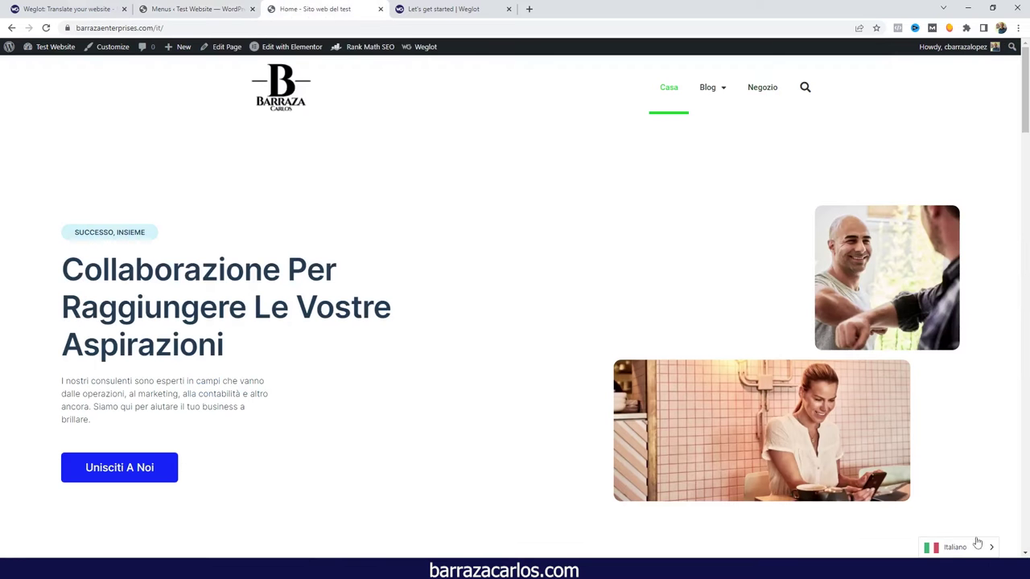
left_click(46, 28)
mouse_move(760, 95)
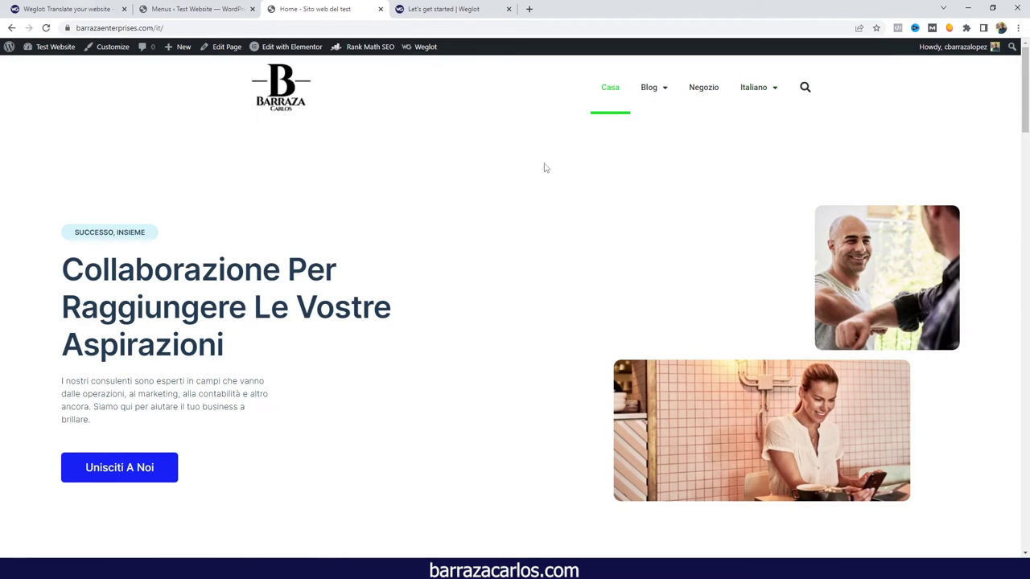
- Remove the Weglot Switcher item from the Primary menu and save the menu
left_click(236, 8)
scroll(309, 334, "down", 1)
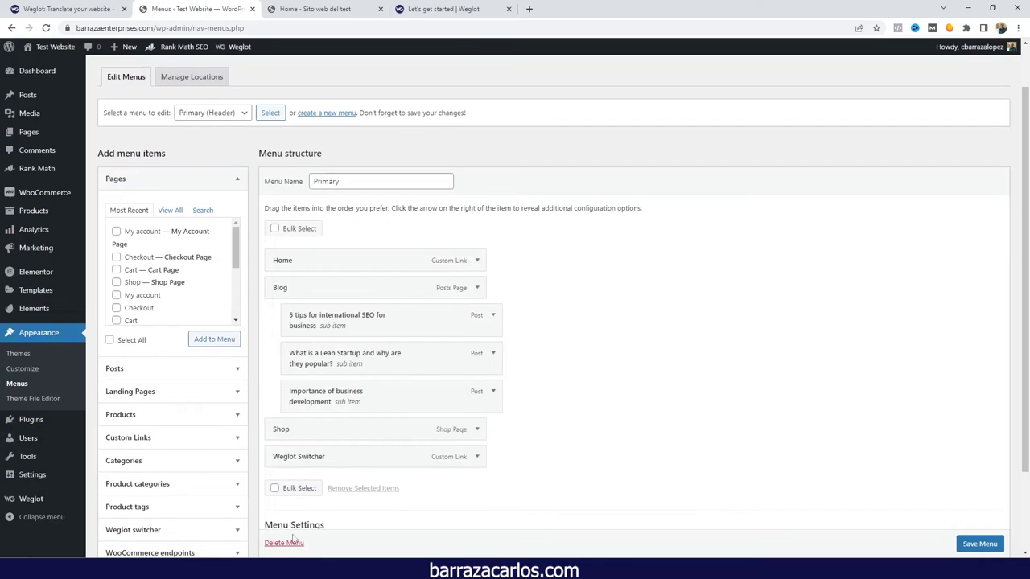
left_click(476, 456)
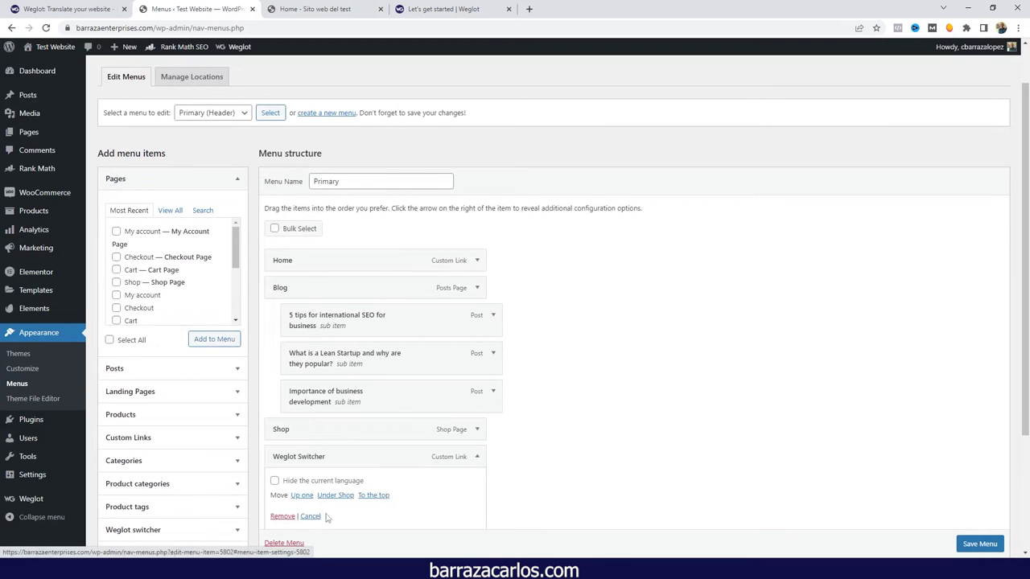
left_click(282, 519)
left_click(979, 545)
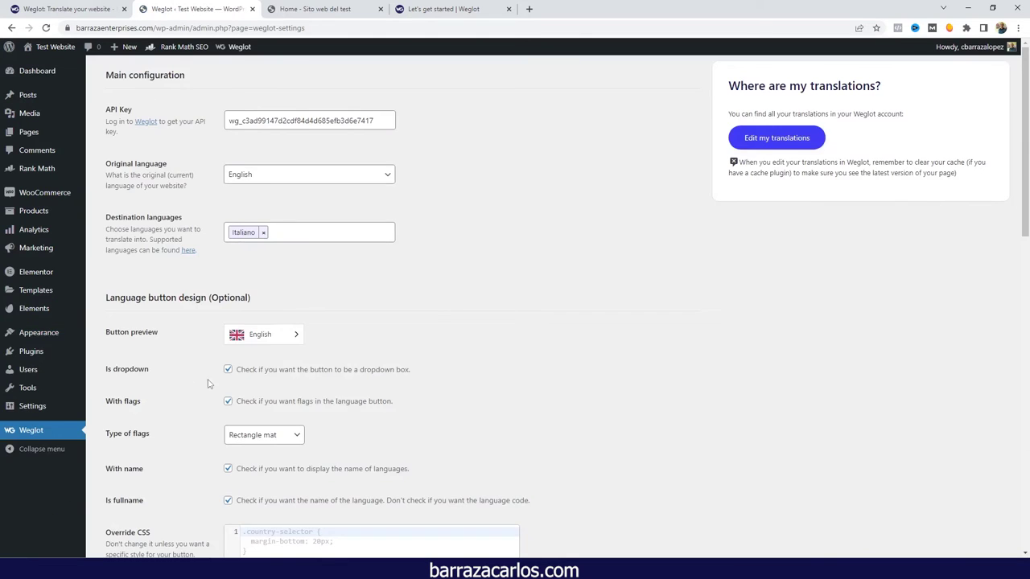
- Review the Weglot plugin settings for language button position, translation exclusions and other options such as auto redirection
scroll(213, 385, "down", 5)
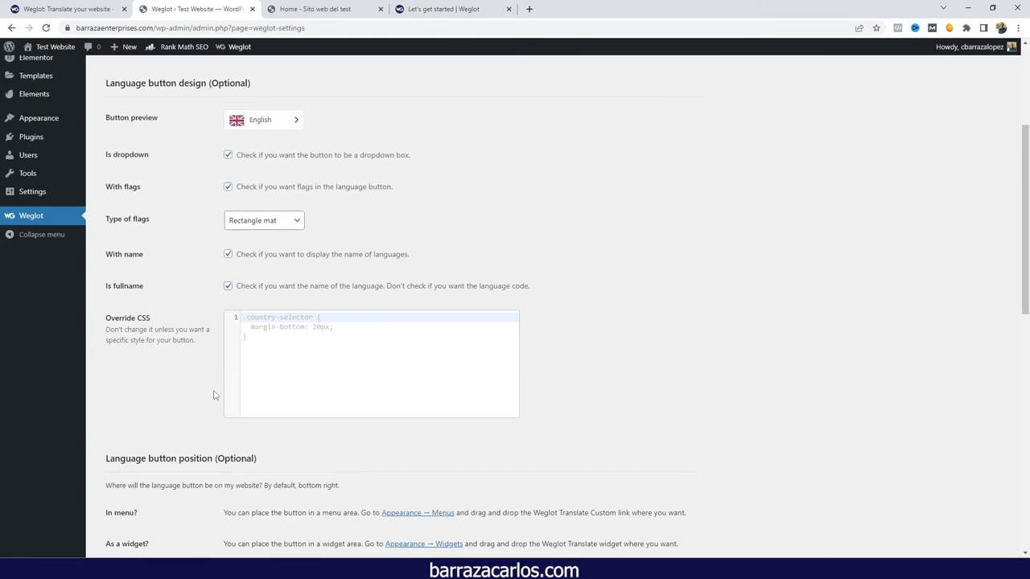
scroll(224, 362, "down", 2)
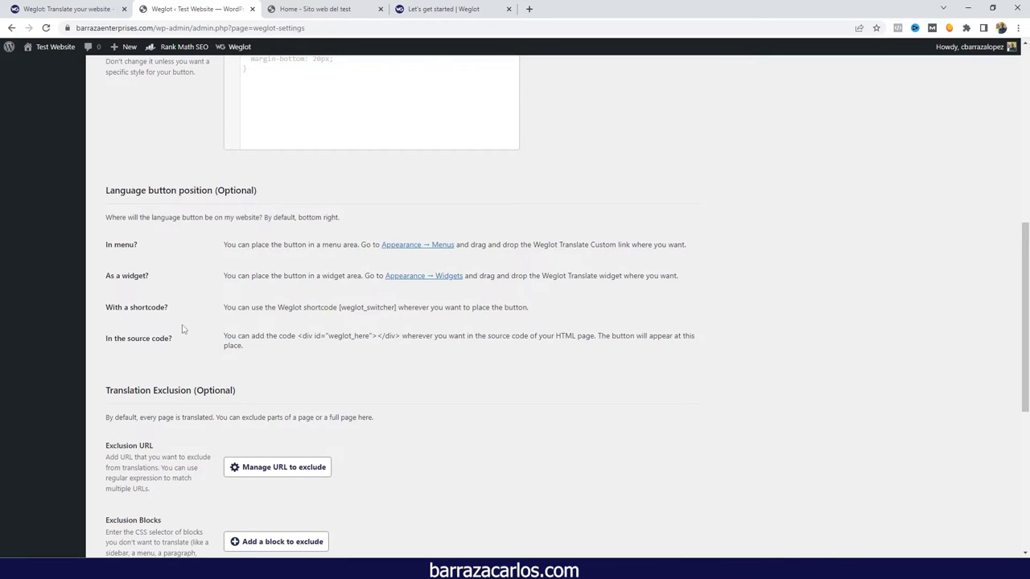
scroll(177, 334, "down", 2)
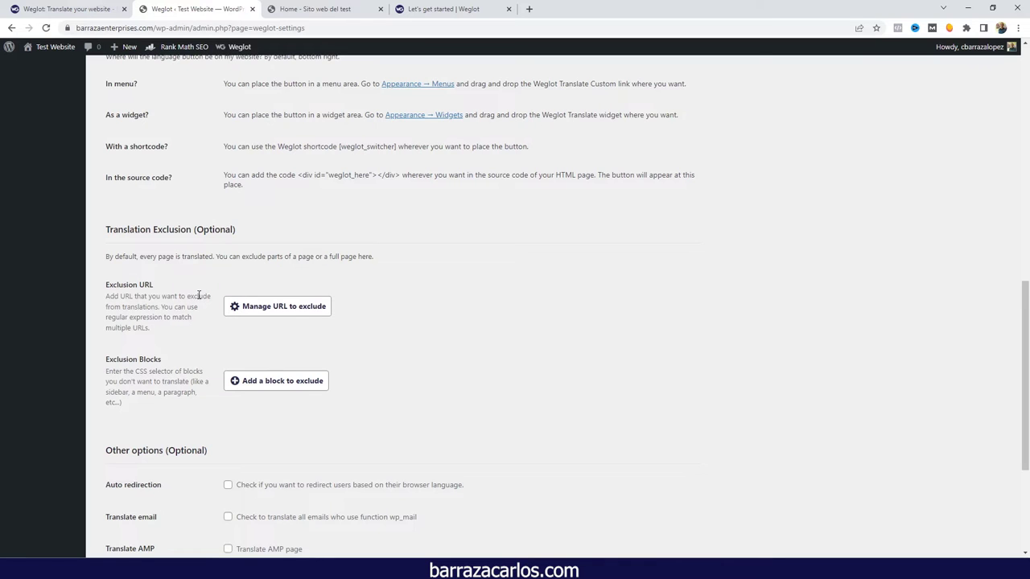
scroll(194, 295, "down", 1)
scroll(189, 326, "down", 1)
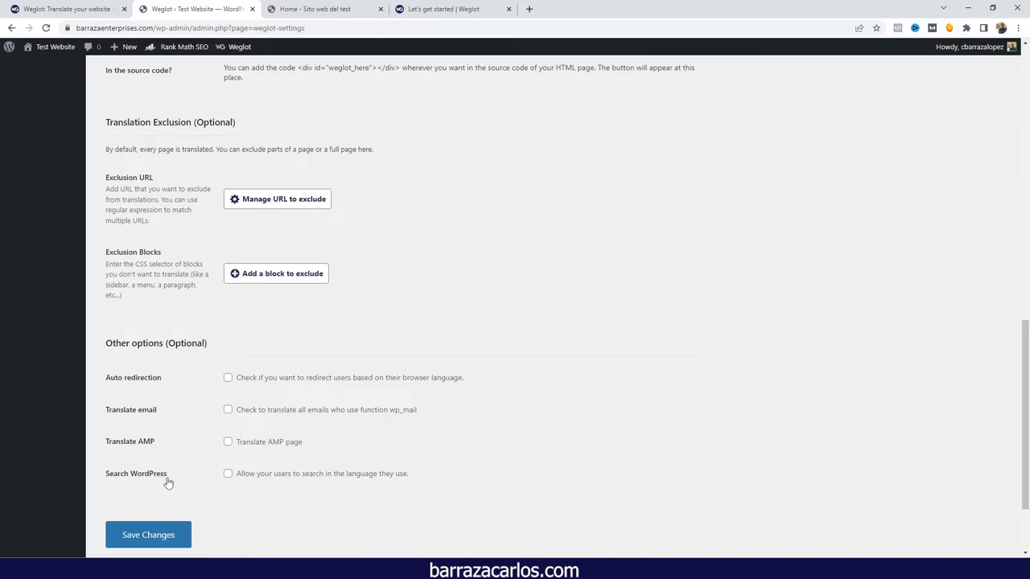
- Switch to the Weglot dashboard, set the website industry to Business services and its type to E-Commerce store, and finish the project setup
key("Home")
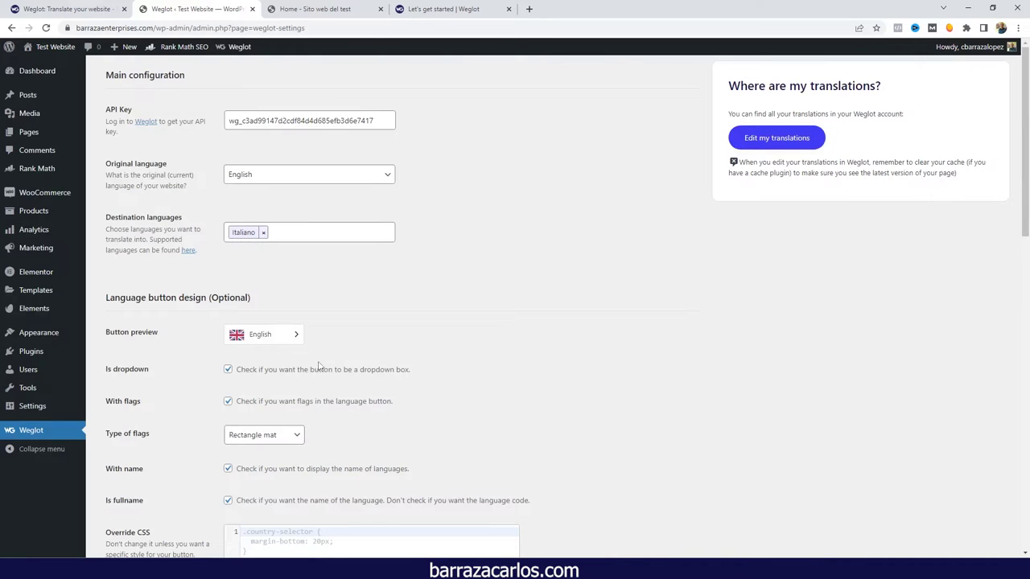
left_click(451, 9)
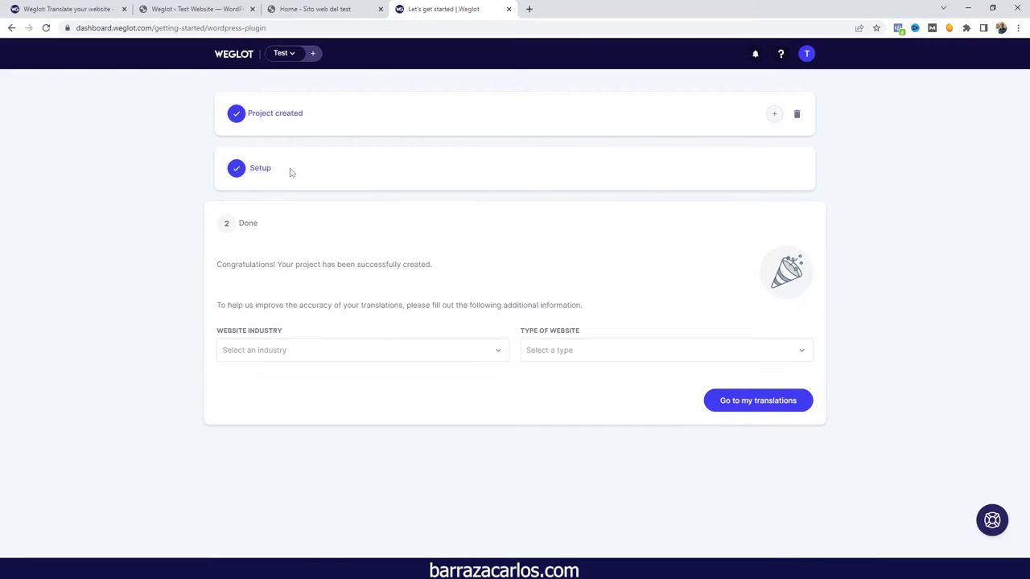
left_click(266, 350)
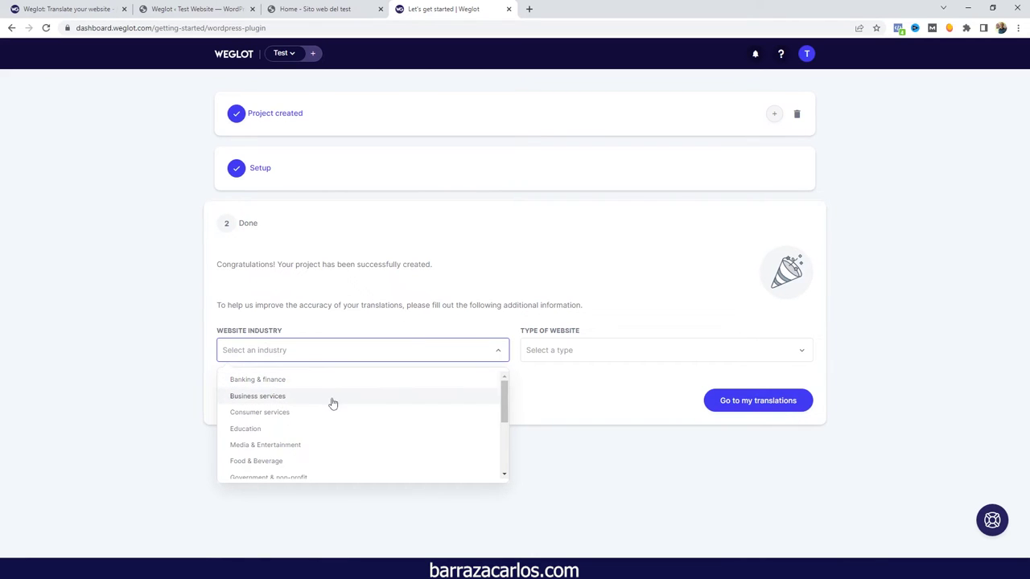
left_click(299, 400)
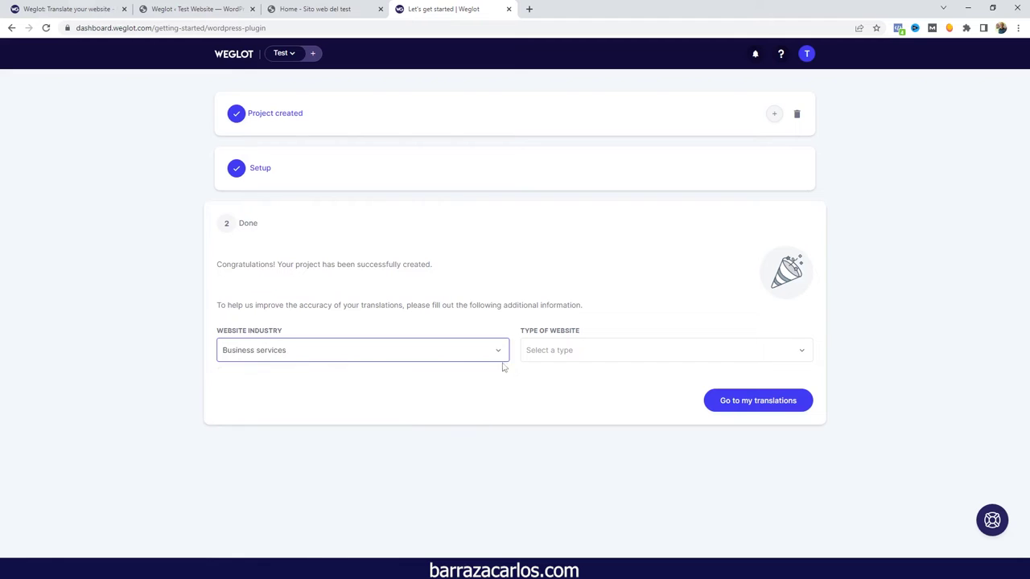
left_click(561, 355)
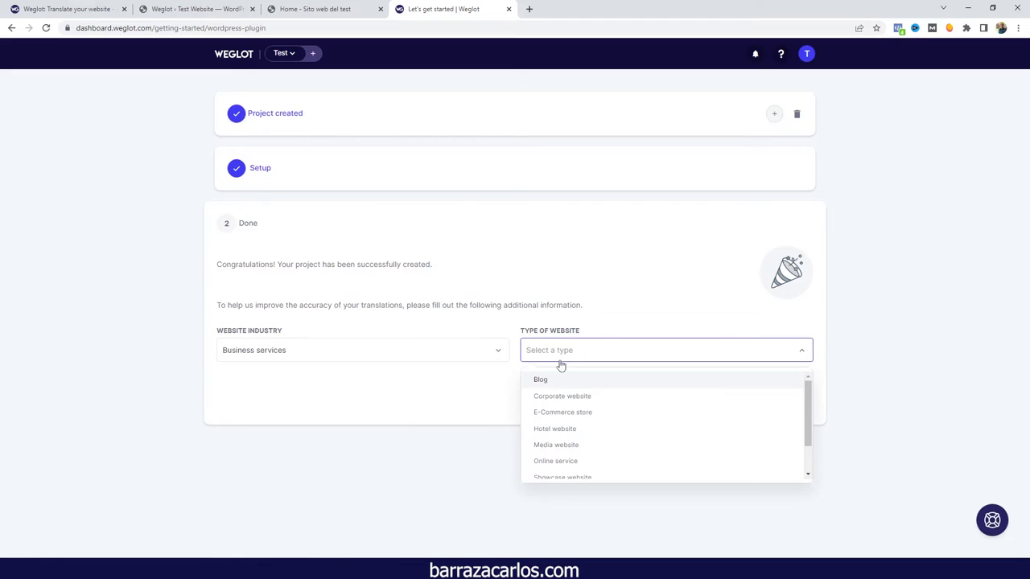
left_click(554, 415)
left_click(734, 400)
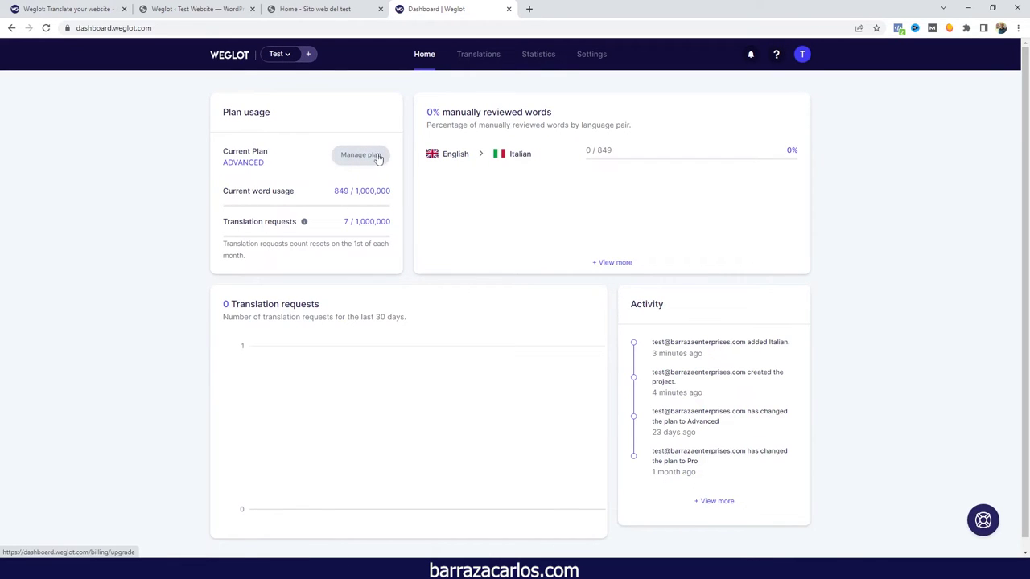
- Review the language and word limits of the Weglot subscription plans, then return to the dashboard home
left_click(377, 157)
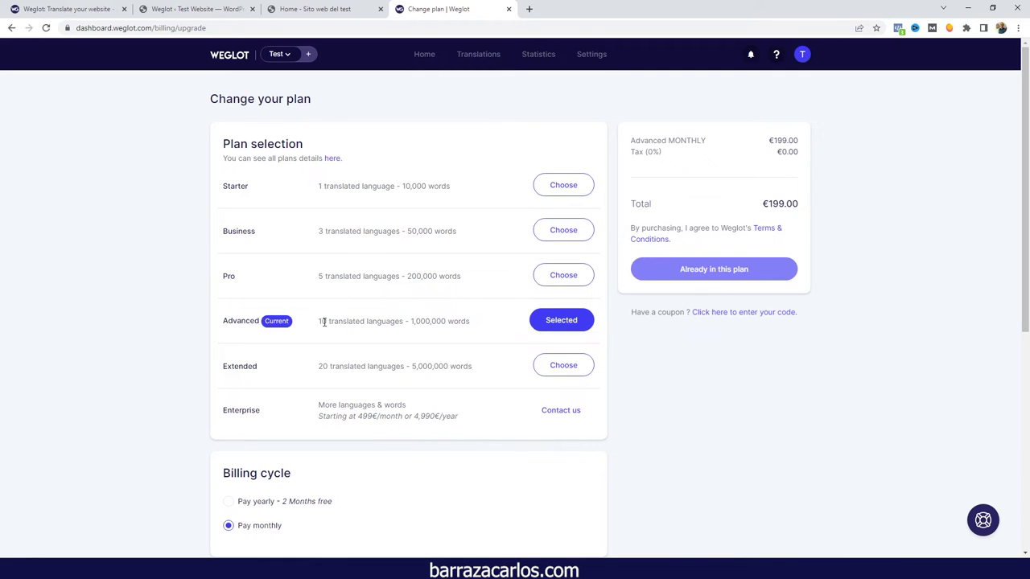
left_click_drag(329, 322, 318, 323)
left_click_drag(325, 321, 318, 321)
mouse_move(409, 322)
left_mouse_down()
mouse_move(444, 321)
mouse_move(413, 320)
left_mouse_up()
left_click(443, 302)
left_click(421, 62)
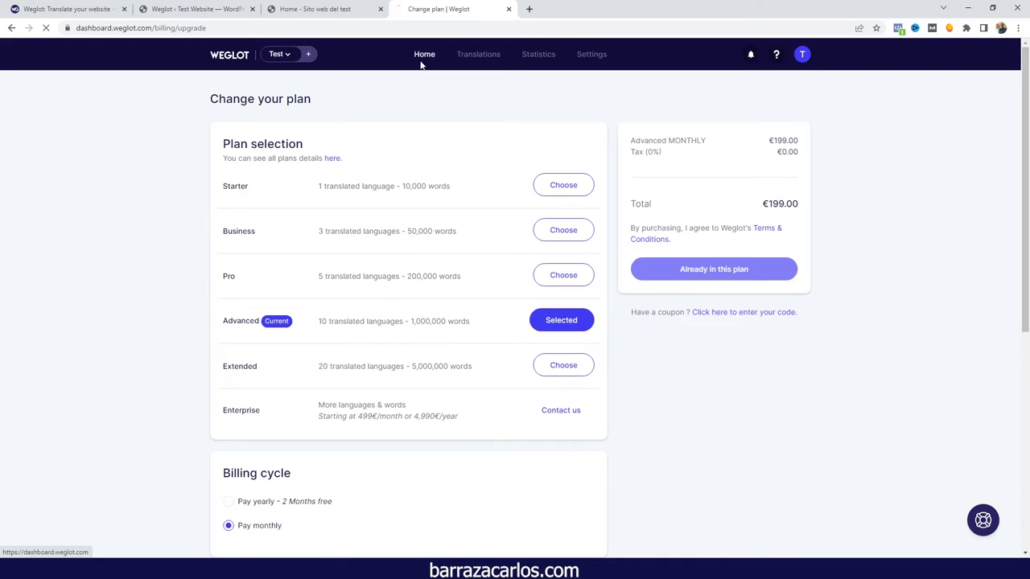
- Open the English to Italian translations list and look through its automatically translated entries
left_click(486, 61)
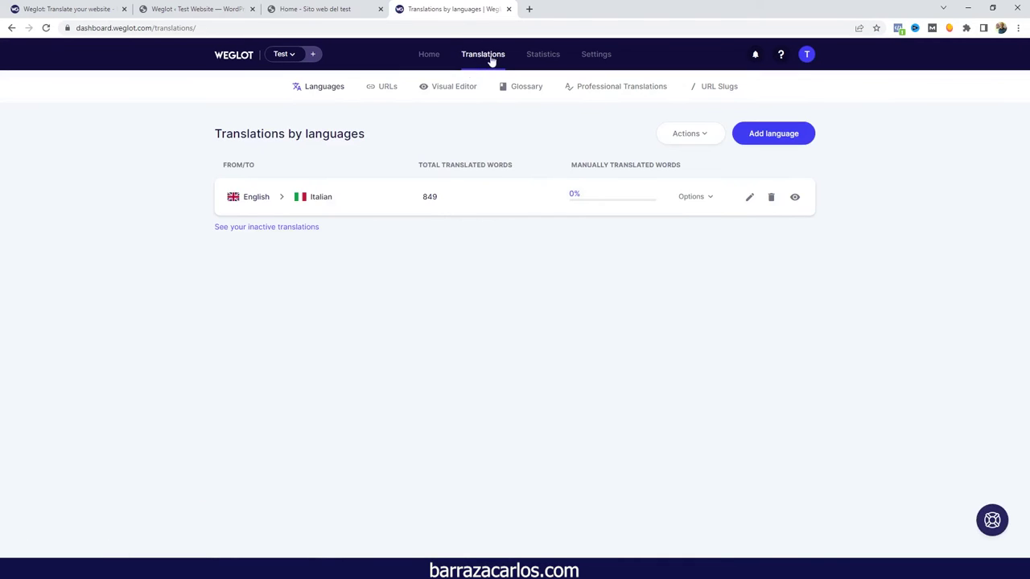
left_click(363, 204)
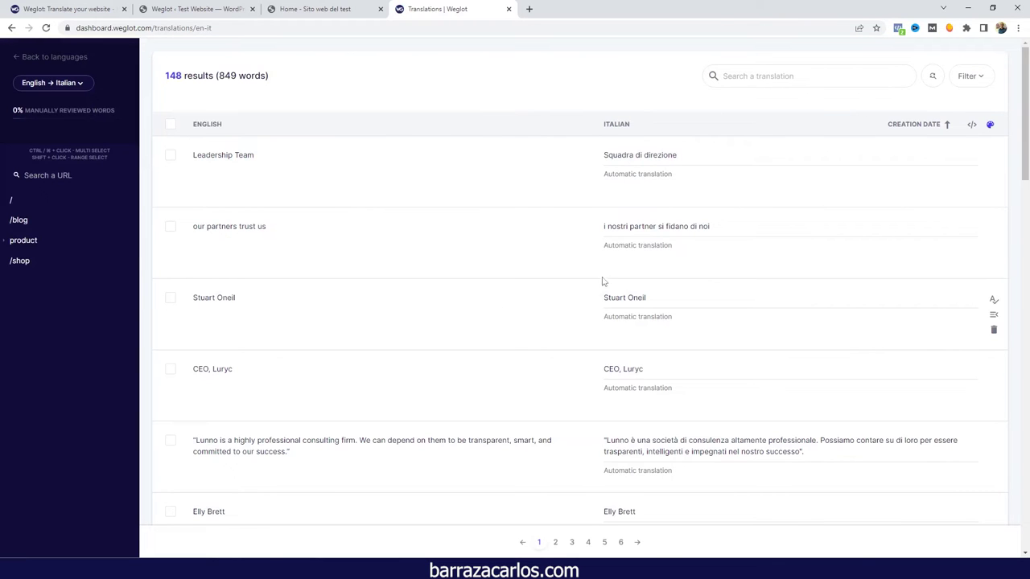
scroll(563, 268, "down", 1)
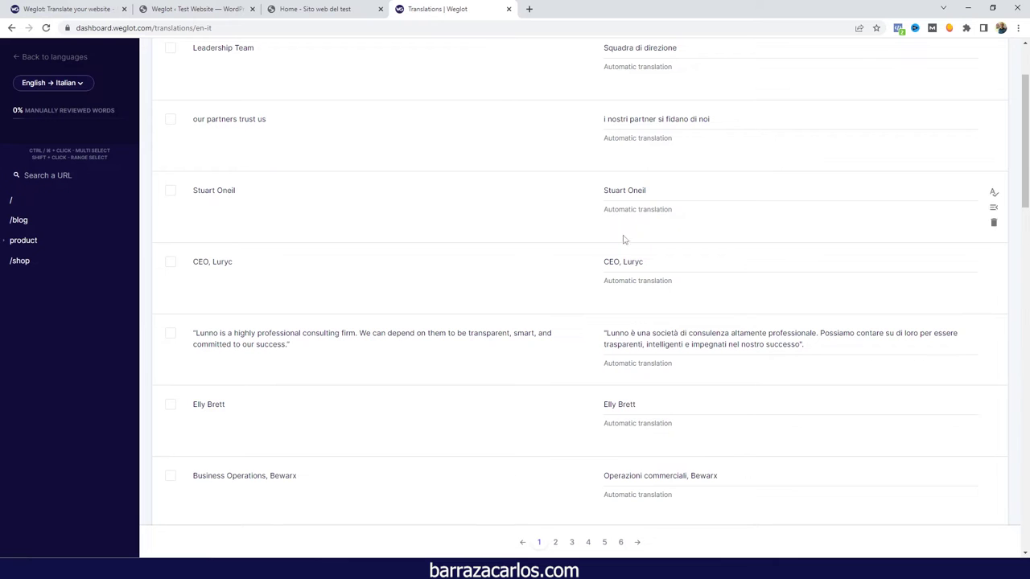
scroll(556, 322, "down", 1)
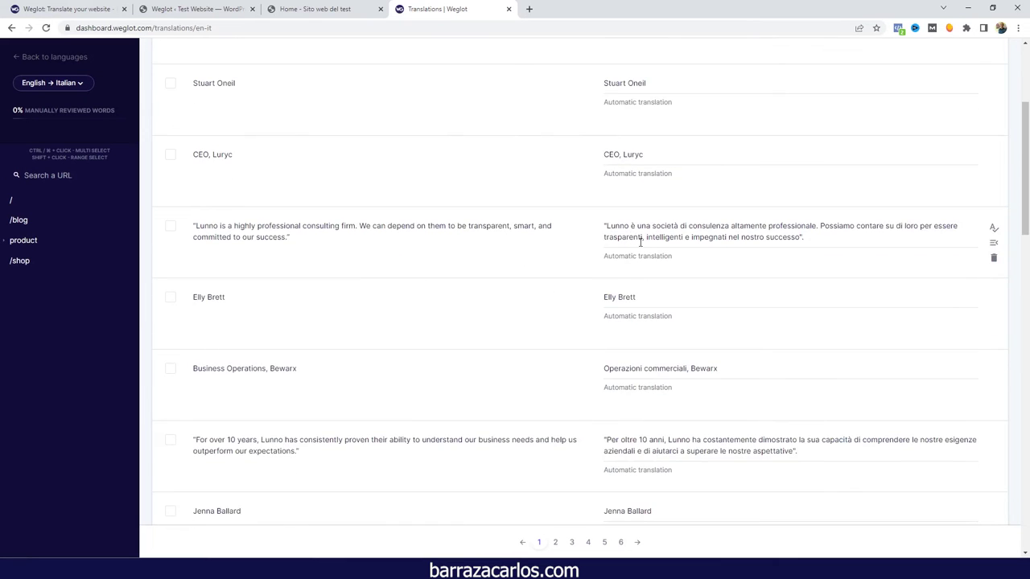
scroll(641, 243, "down", 2)
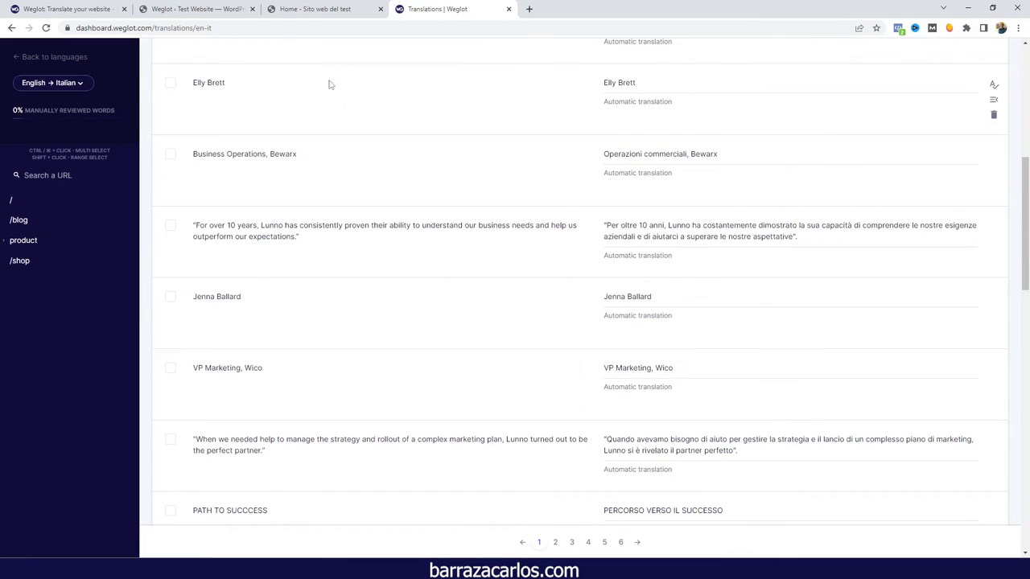
- Switch to the website and check the Italian version of the blog post "5 consigli per il SEO internazionale per il business"
left_click(318, 9)
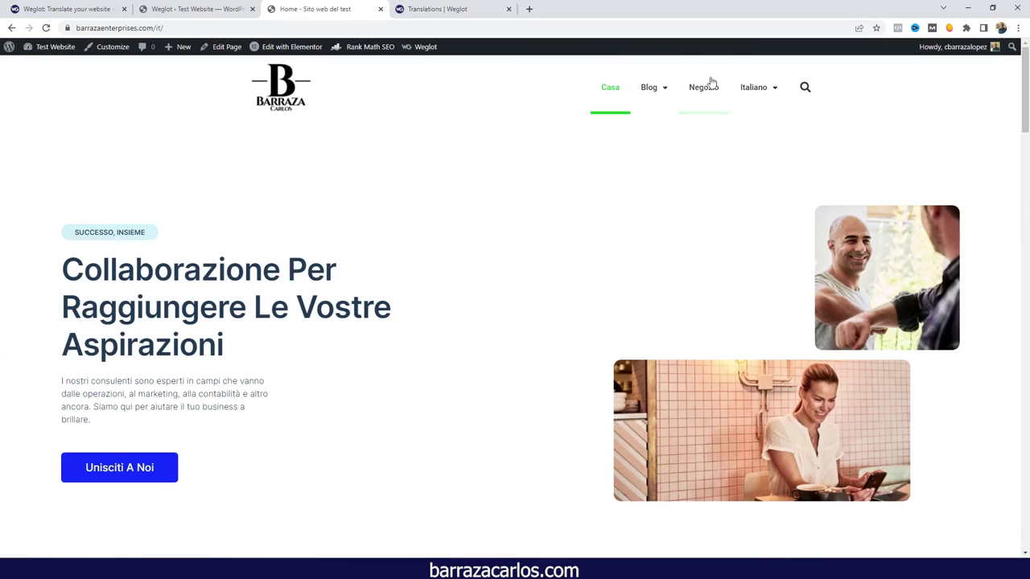
mouse_move(667, 90)
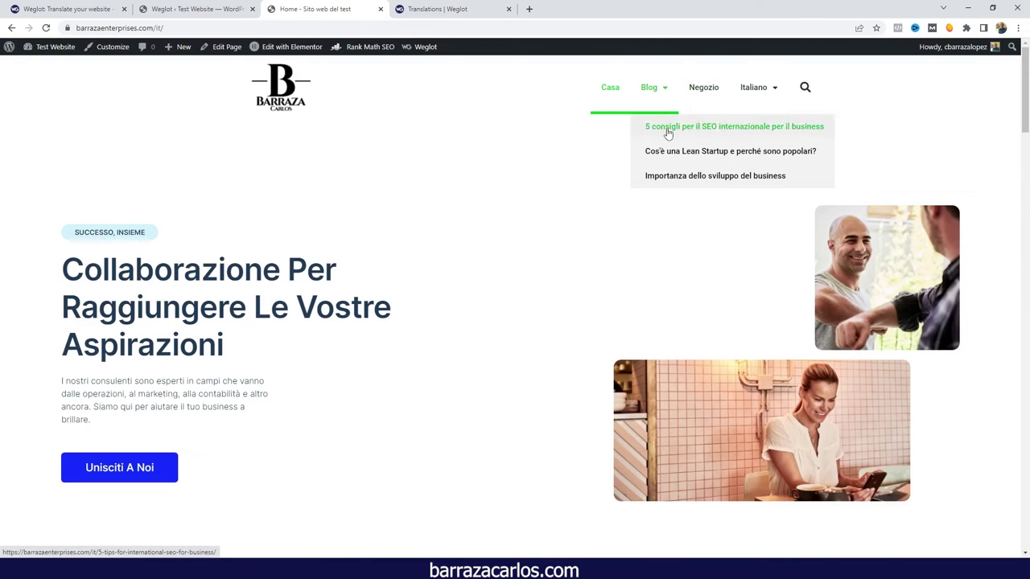
left_click(667, 130)
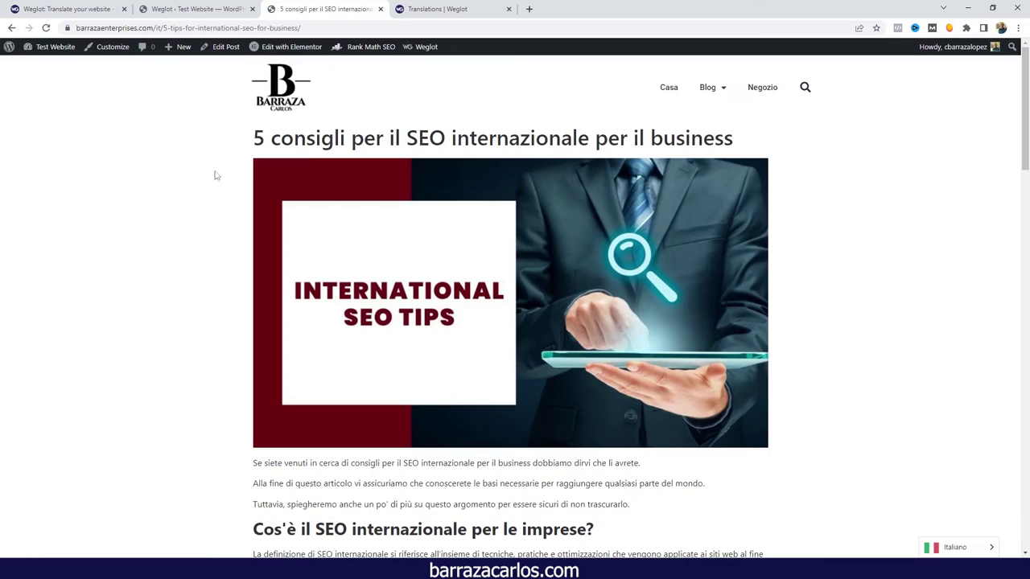
scroll(565, 272, "down", 8)
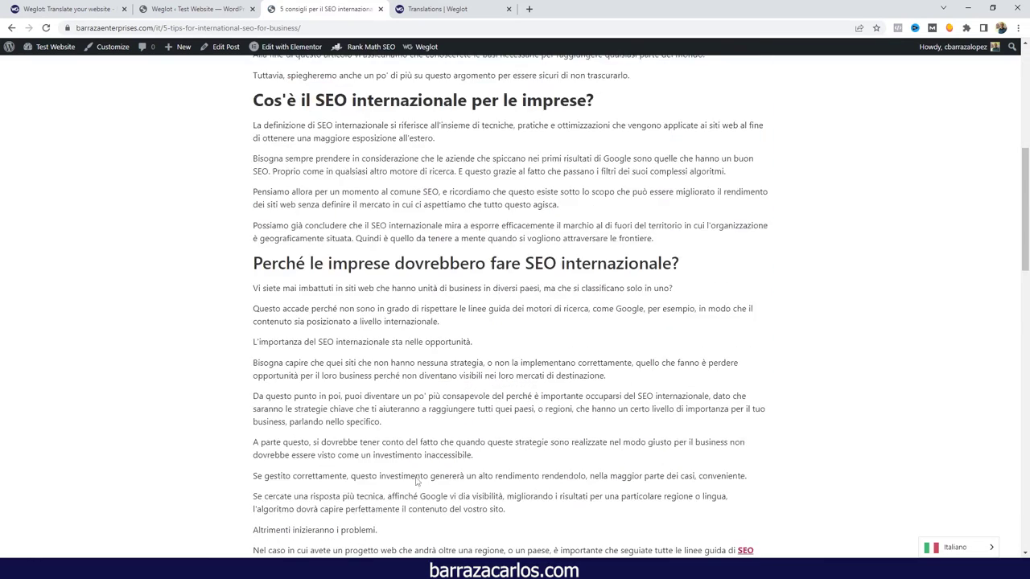
scroll(419, 481, "up", 10)
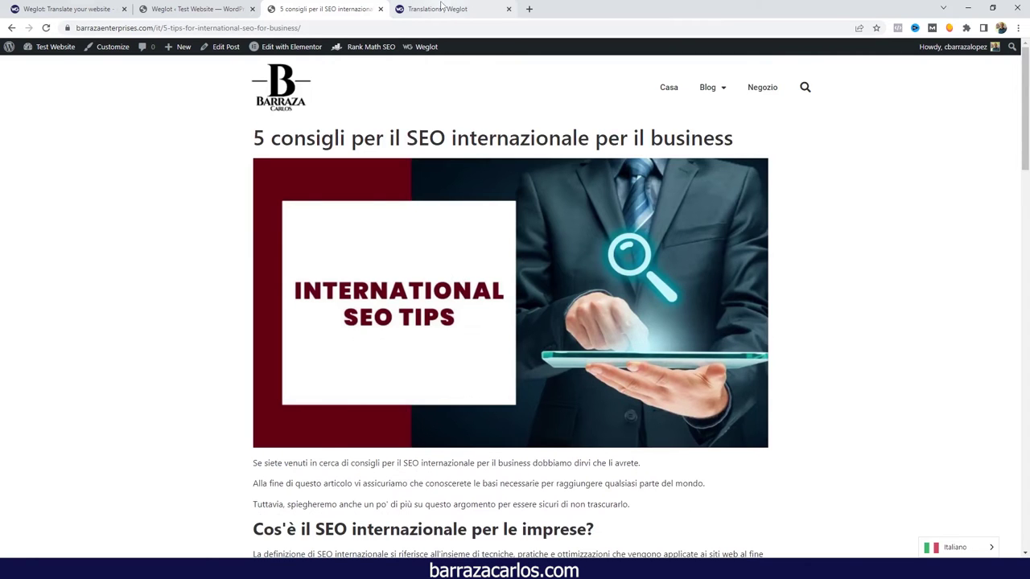
- Start a new media translation in Weglot and enter the address of the blog post's "International SEO Tips" image as the English source
left_click(441, 8)
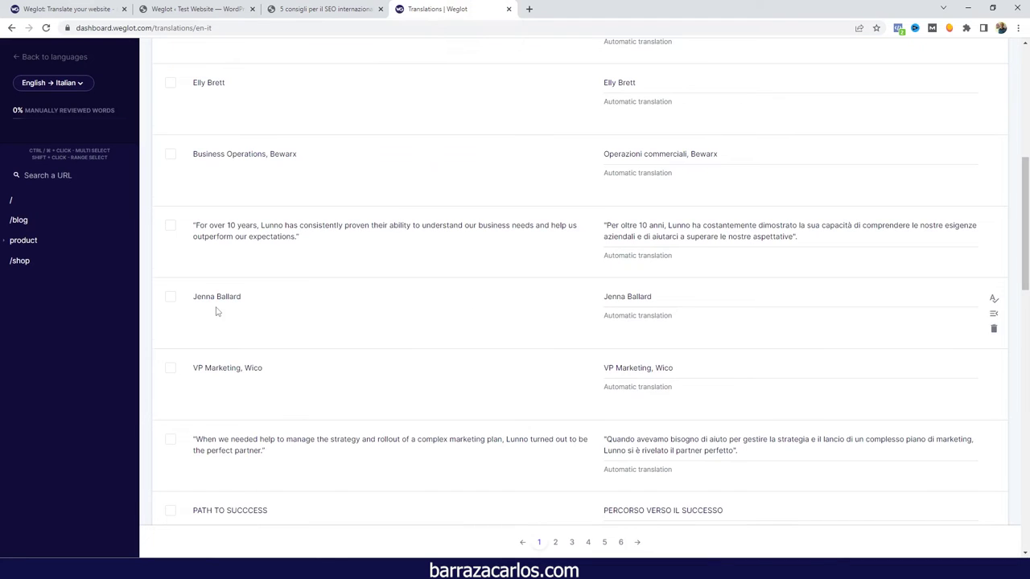
scroll(216, 312, "down", 12)
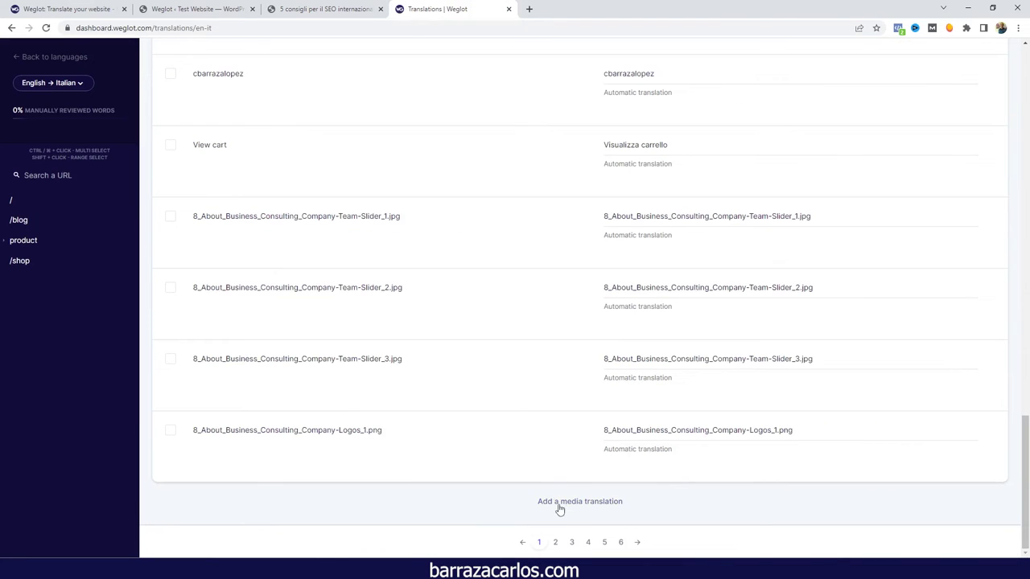
left_click(559, 505)
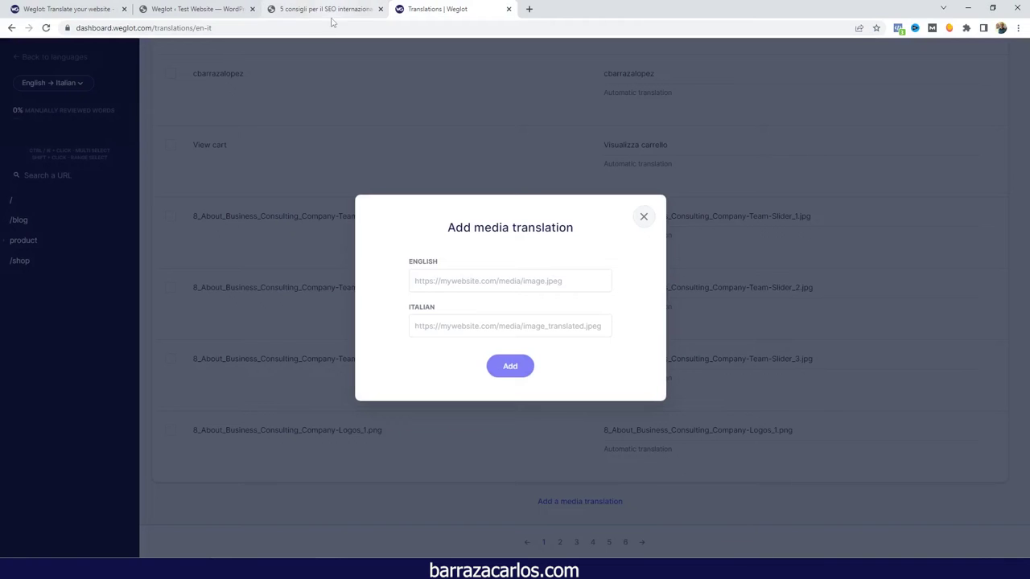
left_click(428, 281)
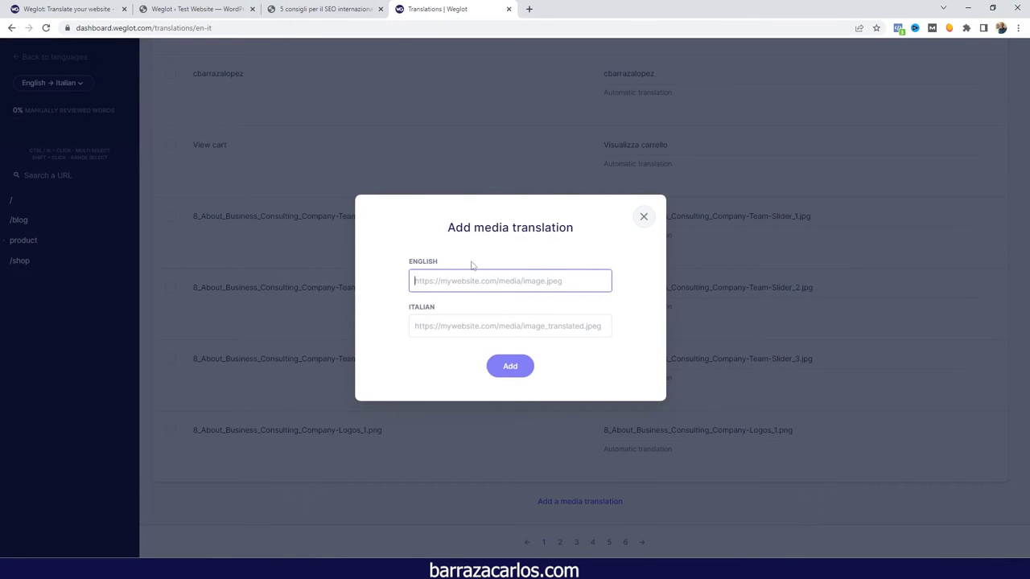
left_click(325, 9)
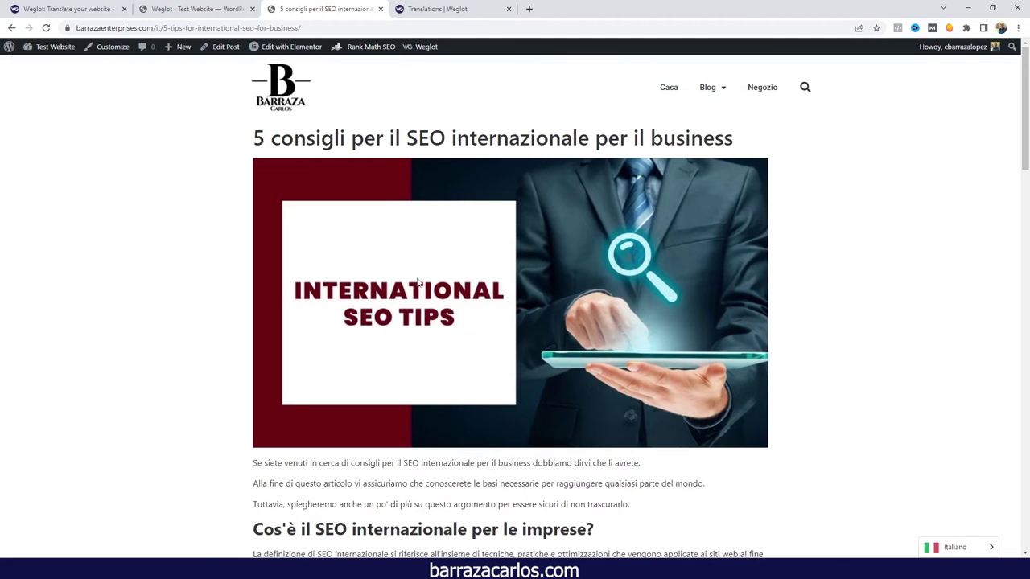
right_click(418, 282)
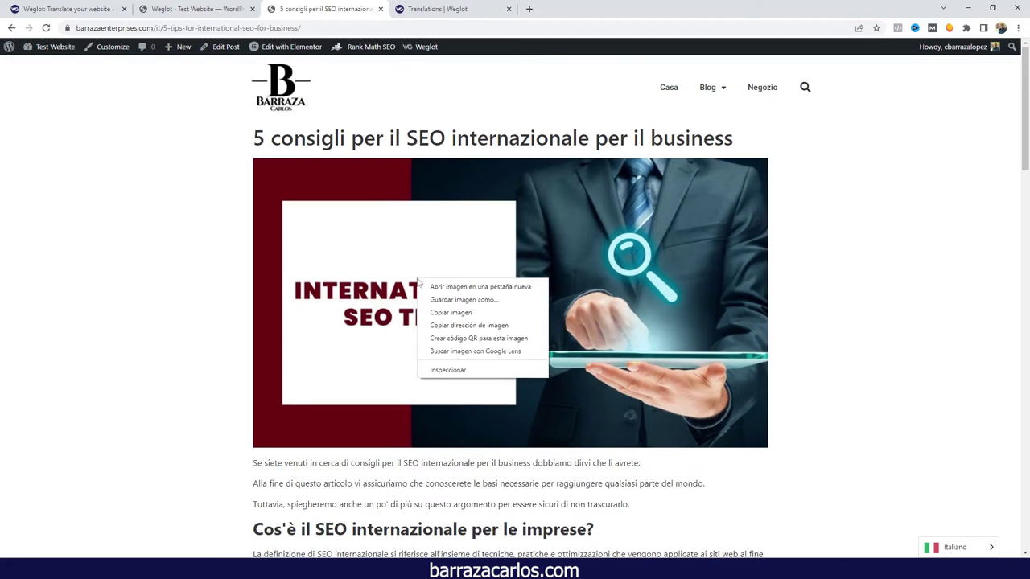
left_click(469, 325)
left_click(426, 6)
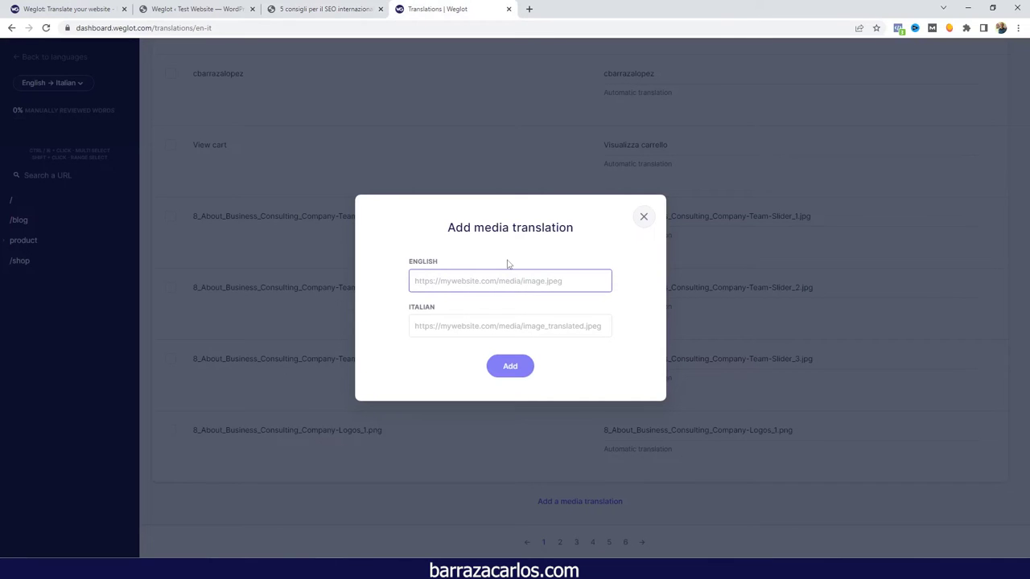
key("ctrl+v")
- Use the WordPress media library URL of Suggerimenti-per-il-SEO-internazionale.jpg as the Italian image and add the media translation
left_click(508, 320)
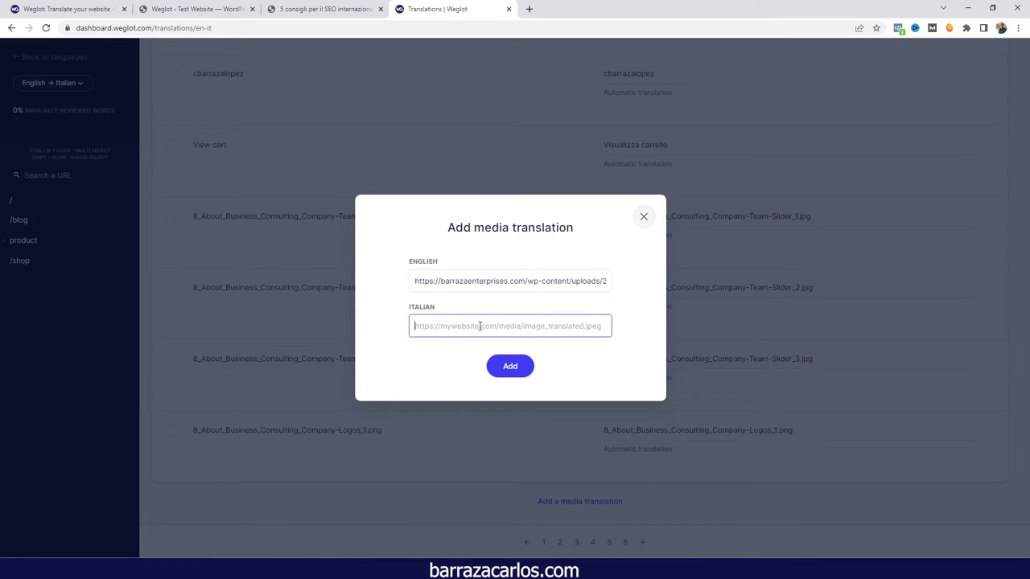
left_click(222, 7)
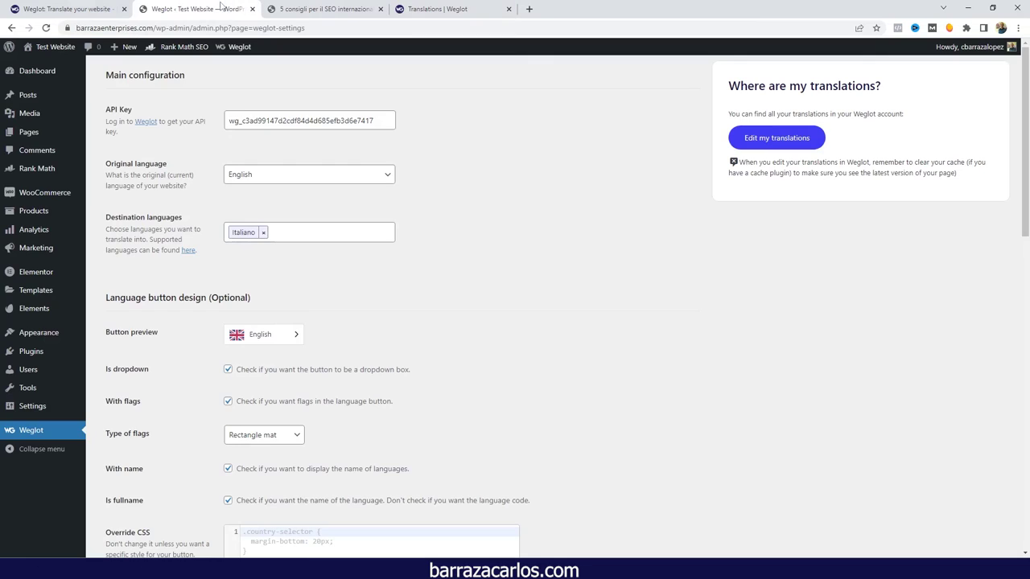
left_click(48, 118)
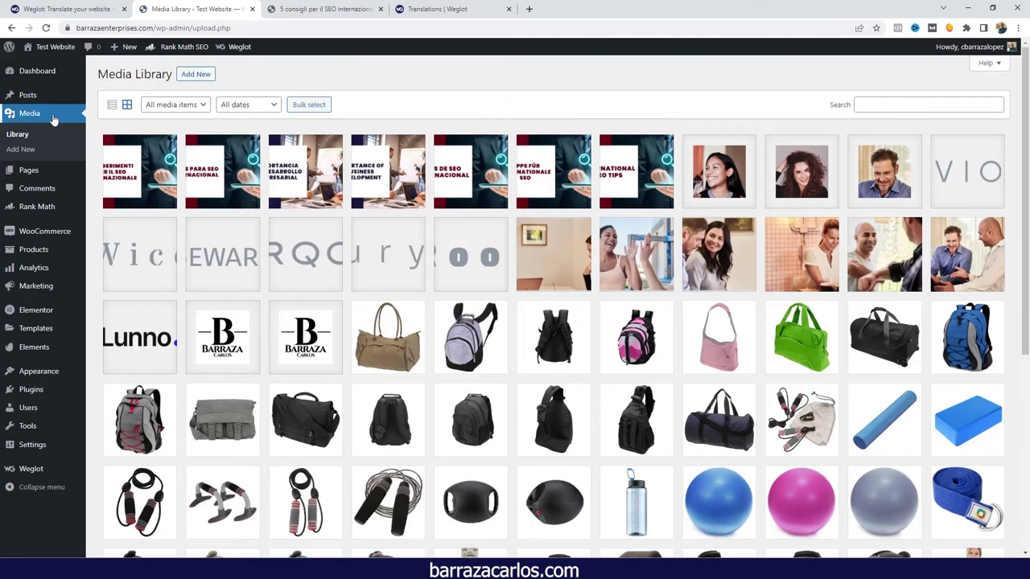
left_click(127, 175)
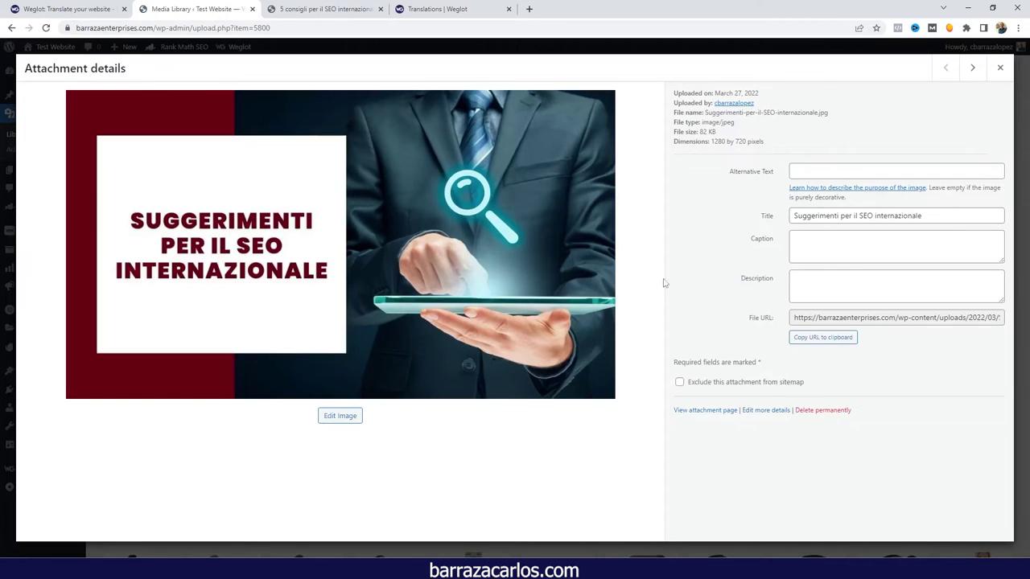
left_click(824, 341)
left_click(829, 342)
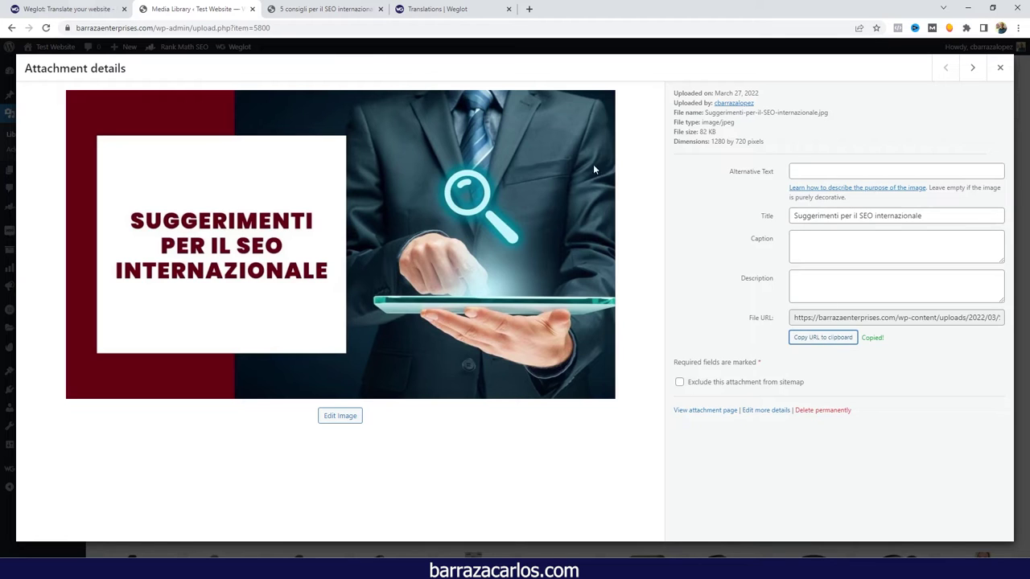
left_click(427, 9)
key("ctrl+v")
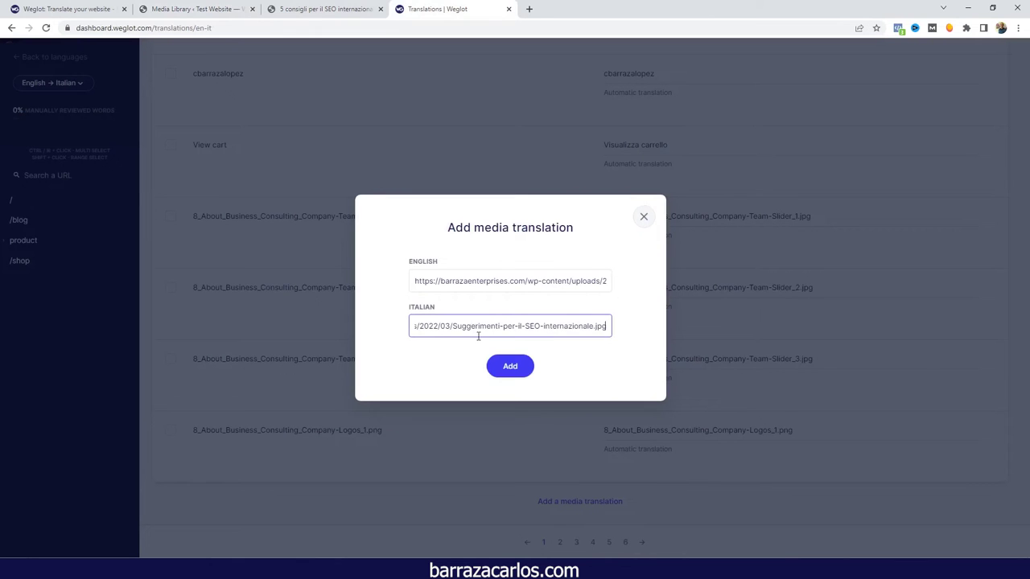
left_click(519, 375)
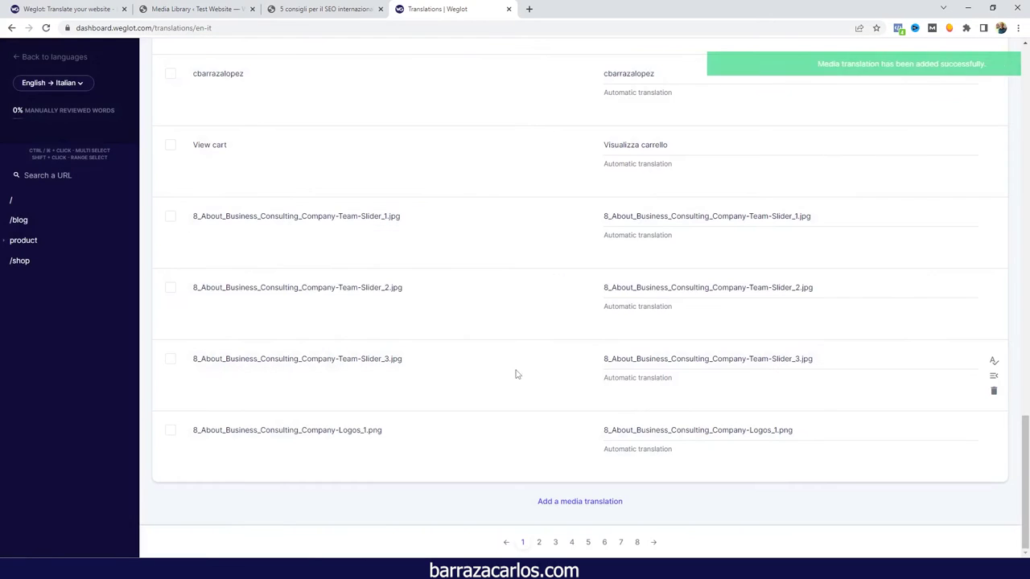
- Reload the Italian blog post on the website and check its featured image and text
left_click(312, 6)
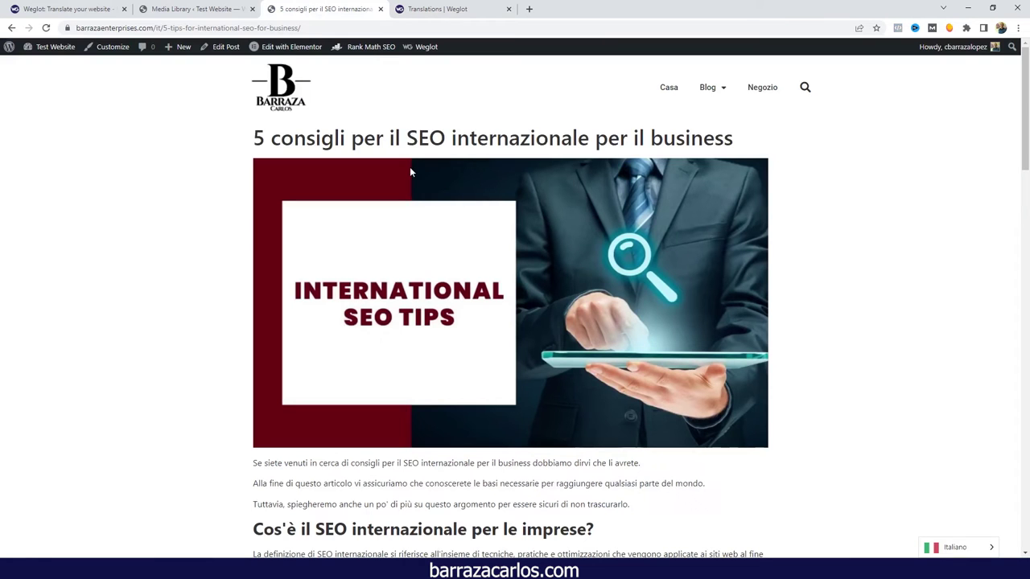
left_click(46, 28)
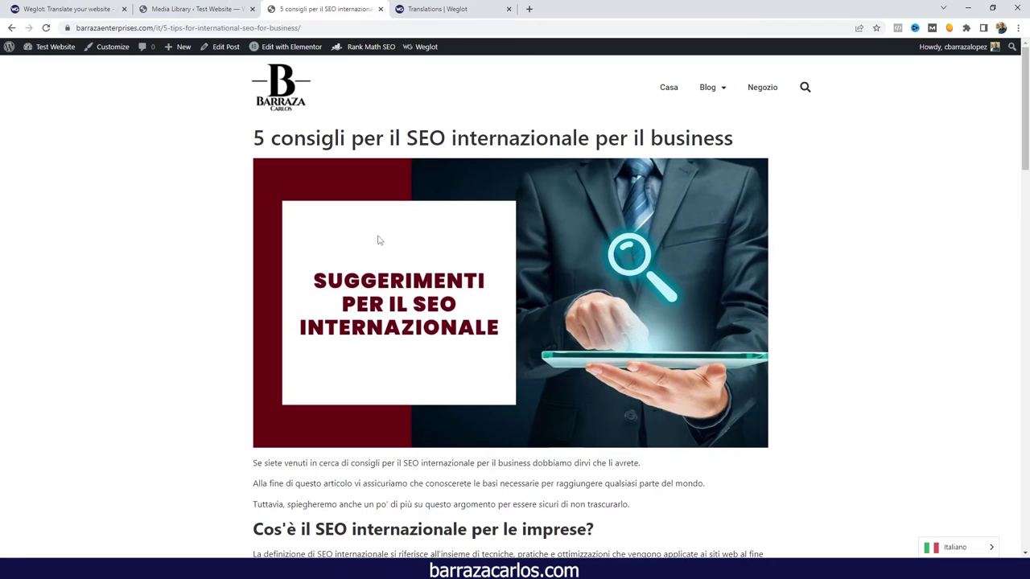
scroll(337, 241, "down", 7)
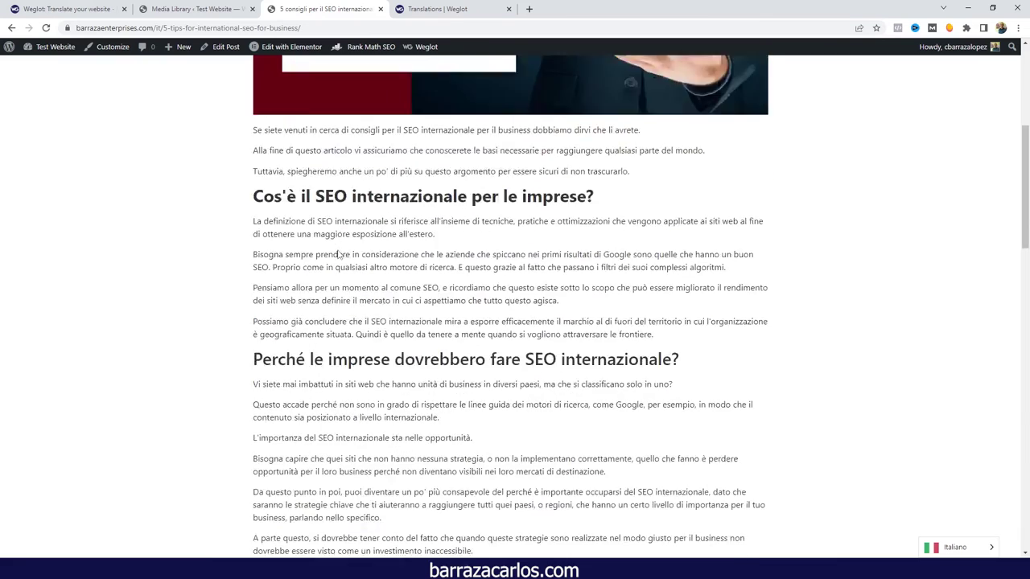
- Return to the Weglot dashboard and review the Italian translations listed for the URL /5-tips-for-international-seo-for-business
scroll(342, 256, "down", 3)
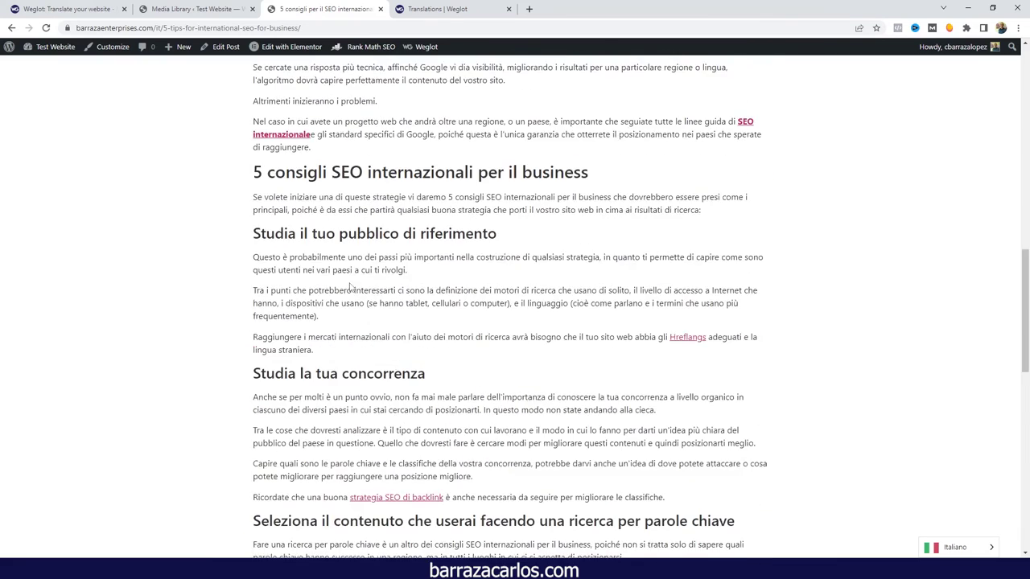
scroll(320, 317, "up", 10)
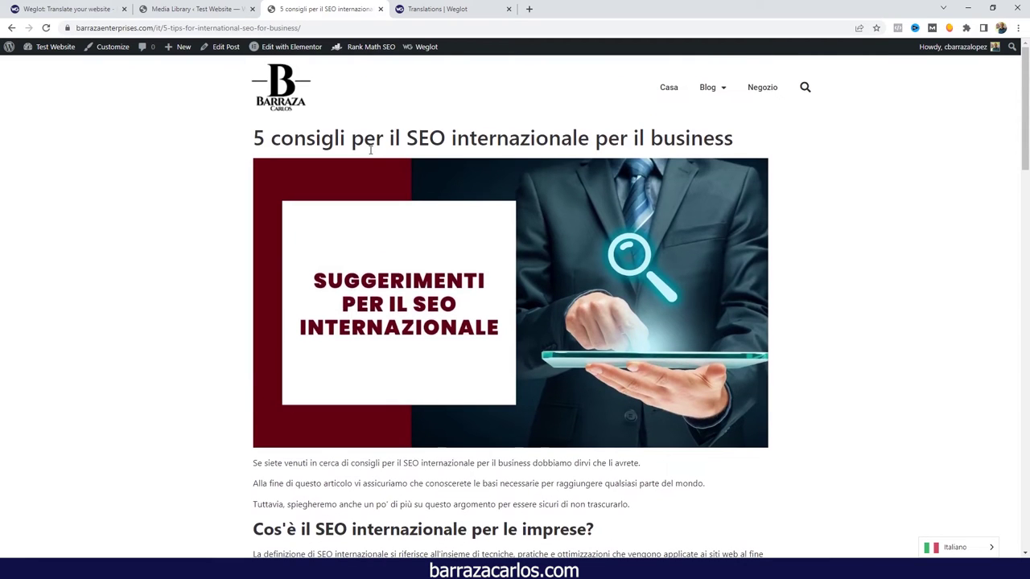
left_click(442, 8)
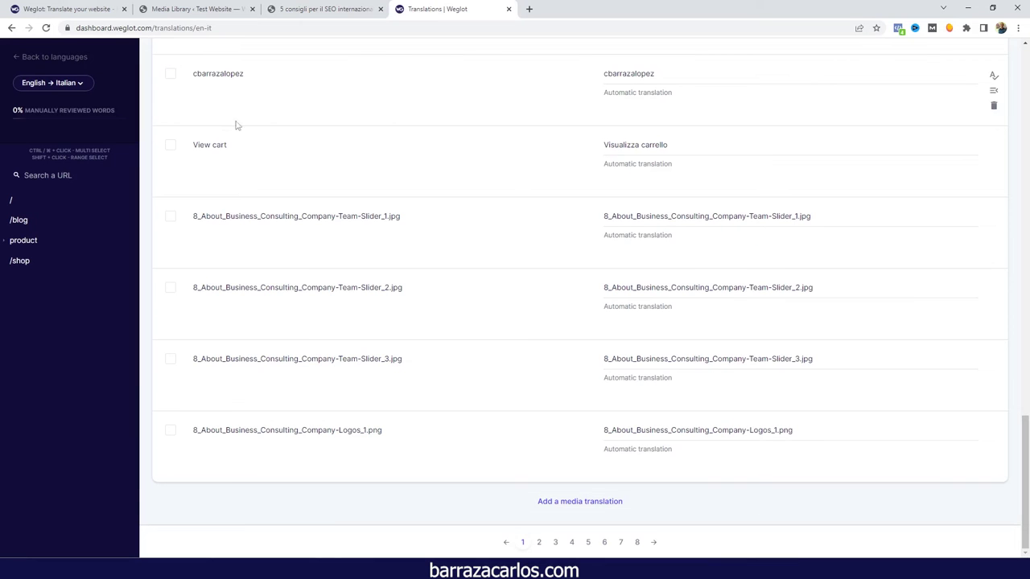
left_click(21, 64)
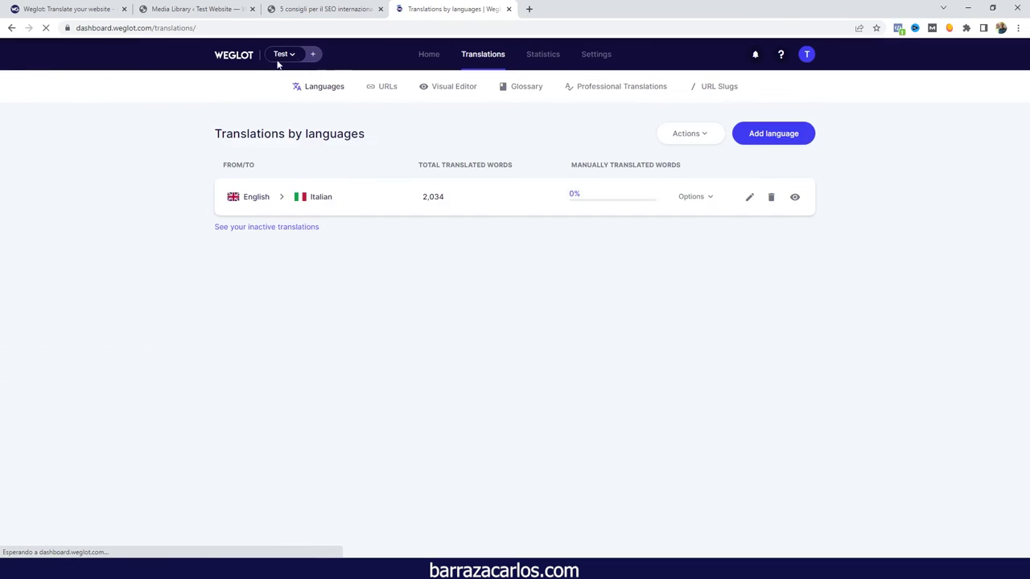
left_click(368, 86)
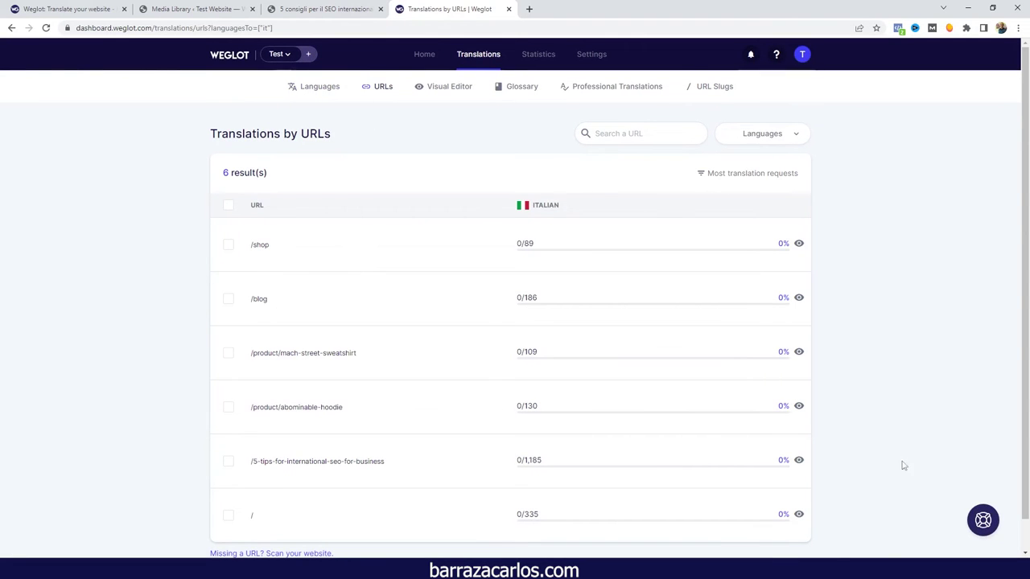
left_click(799, 460)
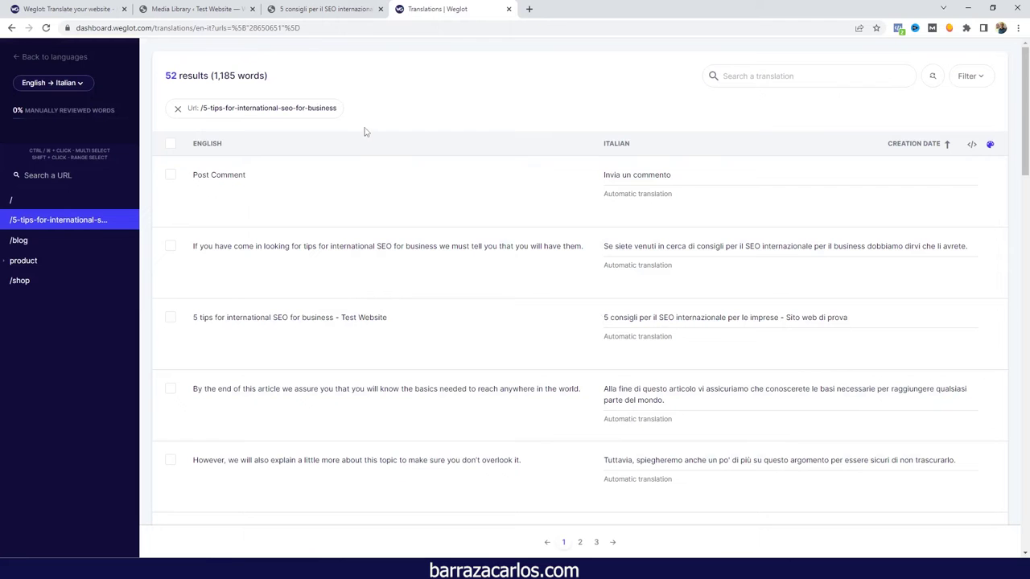
scroll(411, 156, "down", 1)
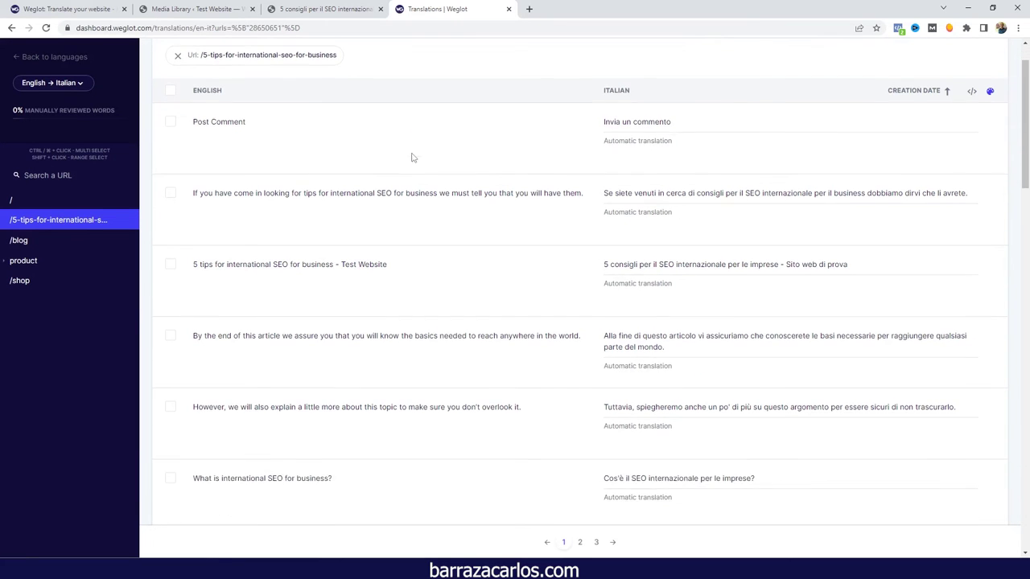
scroll(411, 156, "up", 1)
- Open the site's home page in the Visual Editor and view the Italian translation of the heading "Collaboration To Achieve Your Aspirations"
left_click(39, 55)
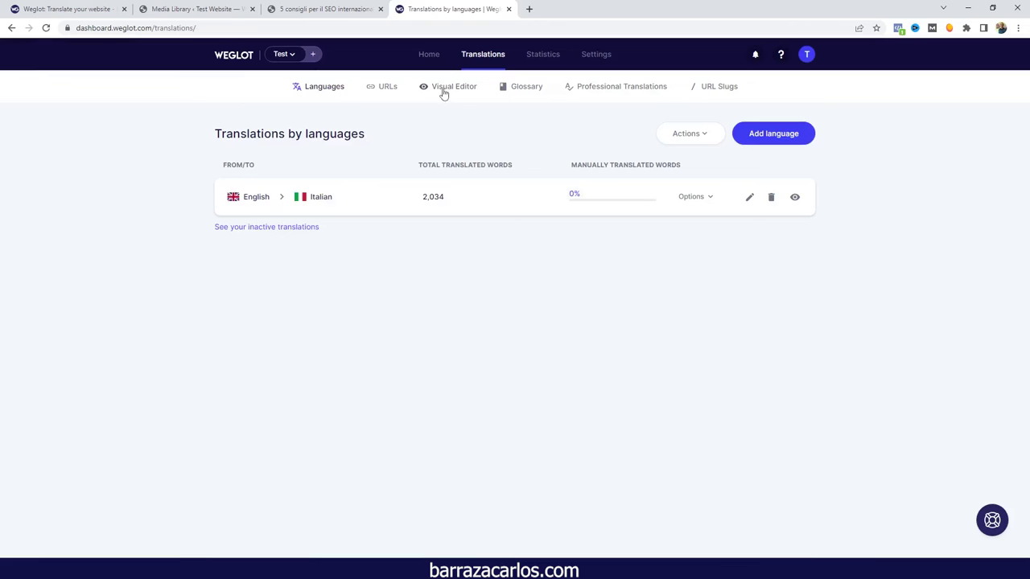
left_click(443, 90)
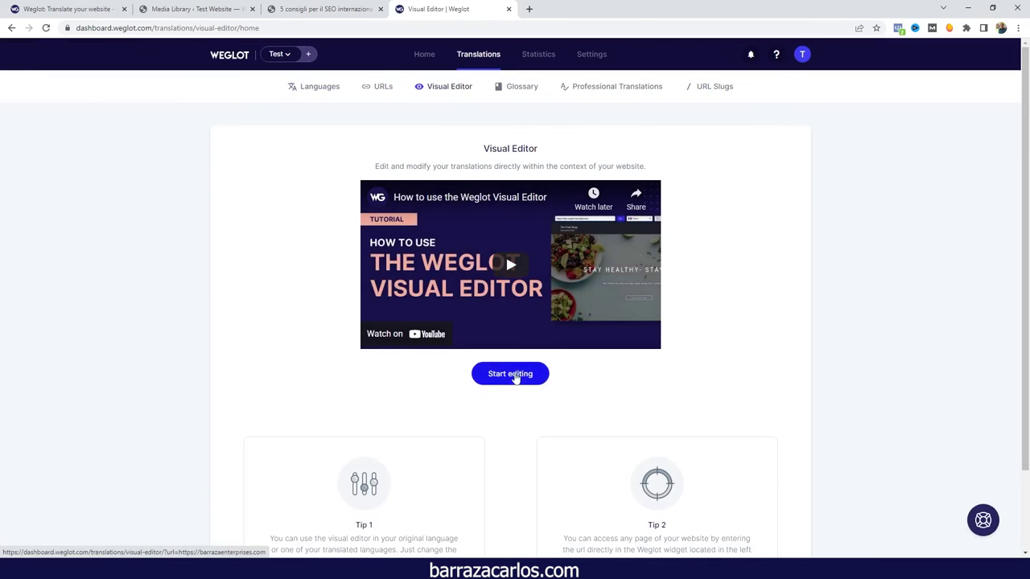
left_click(518, 375)
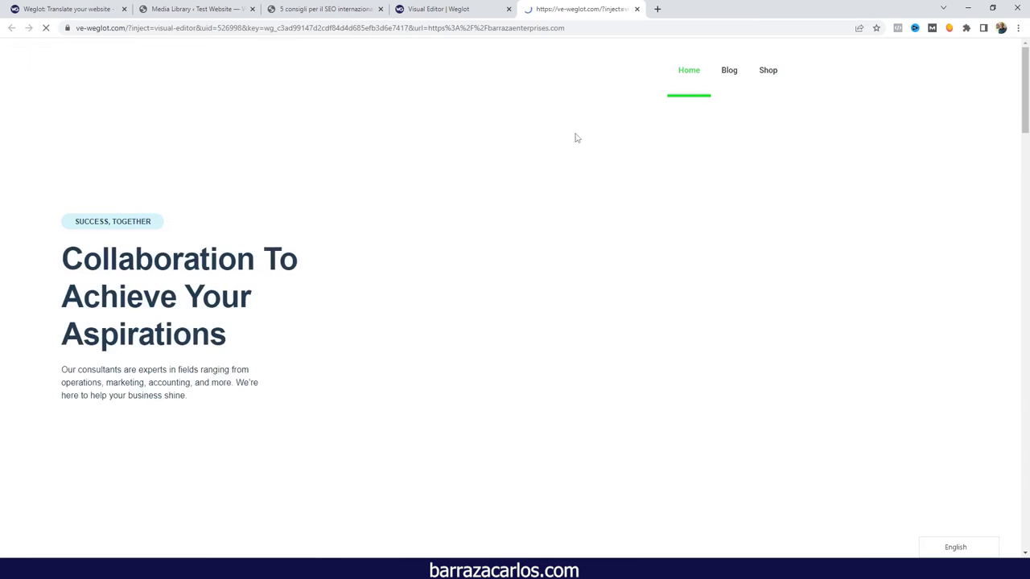
mouse_move(58, 306)
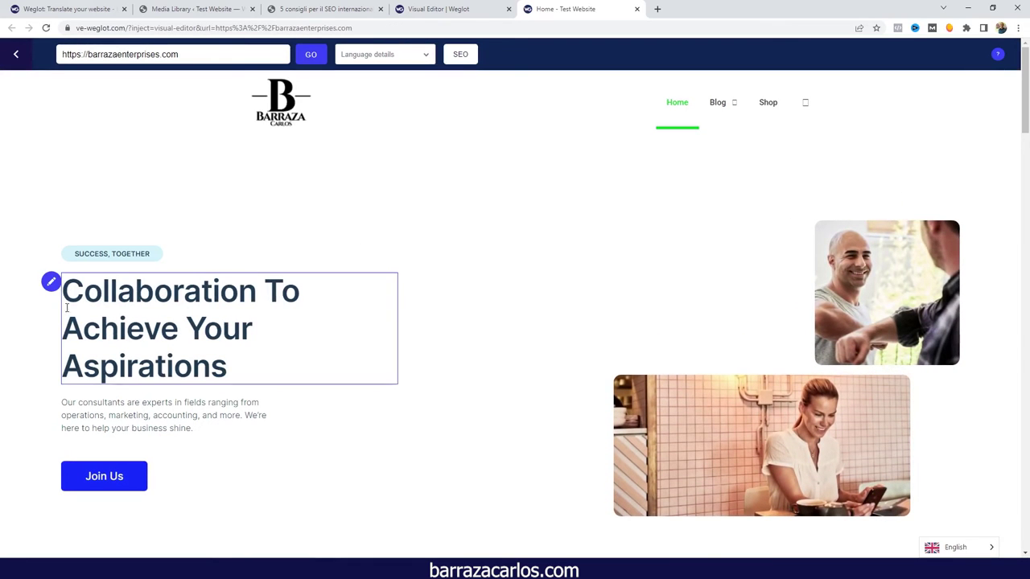
left_click(51, 281)
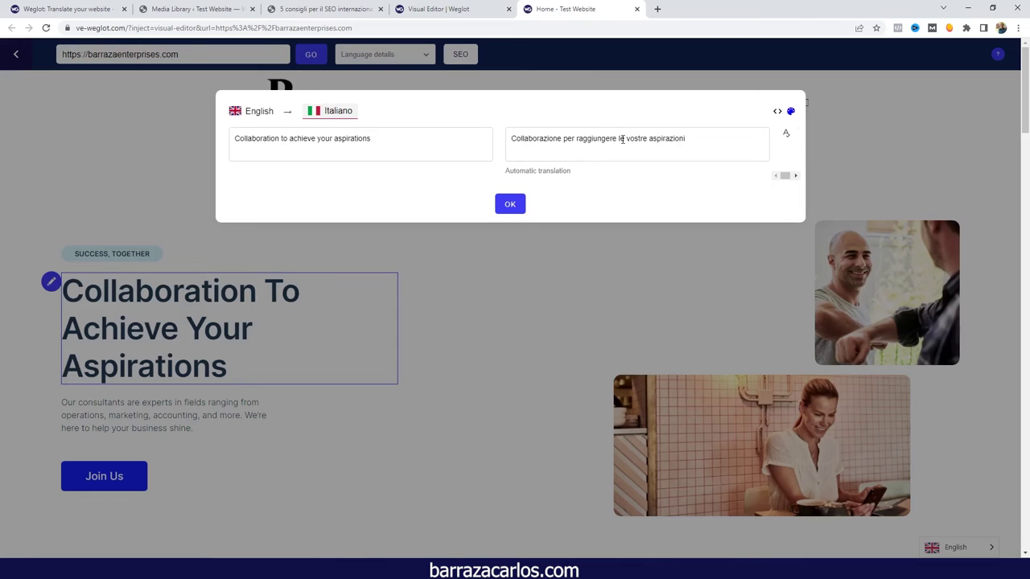
left_click(511, 204)
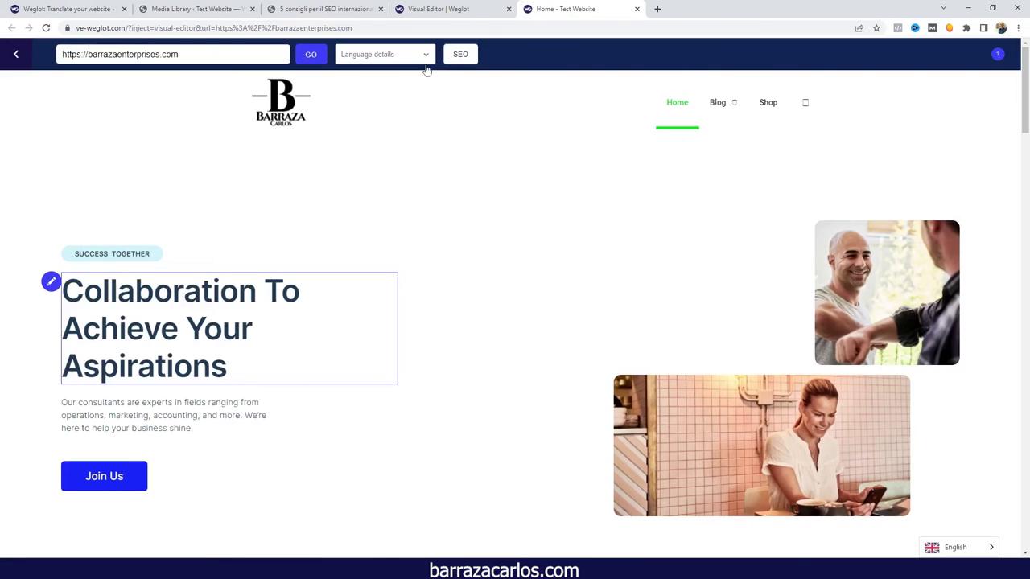
- Look at the form for adding a glossary rule in Weglot, close it without saving, and view the Professional Translations page
left_click(433, 10)
left_click(535, 87)
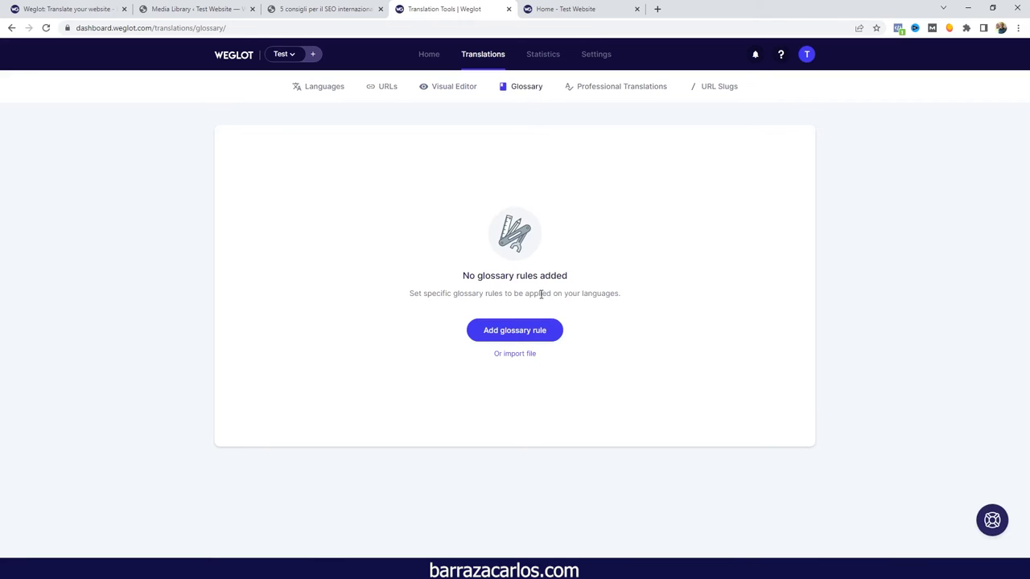
left_click(537, 336)
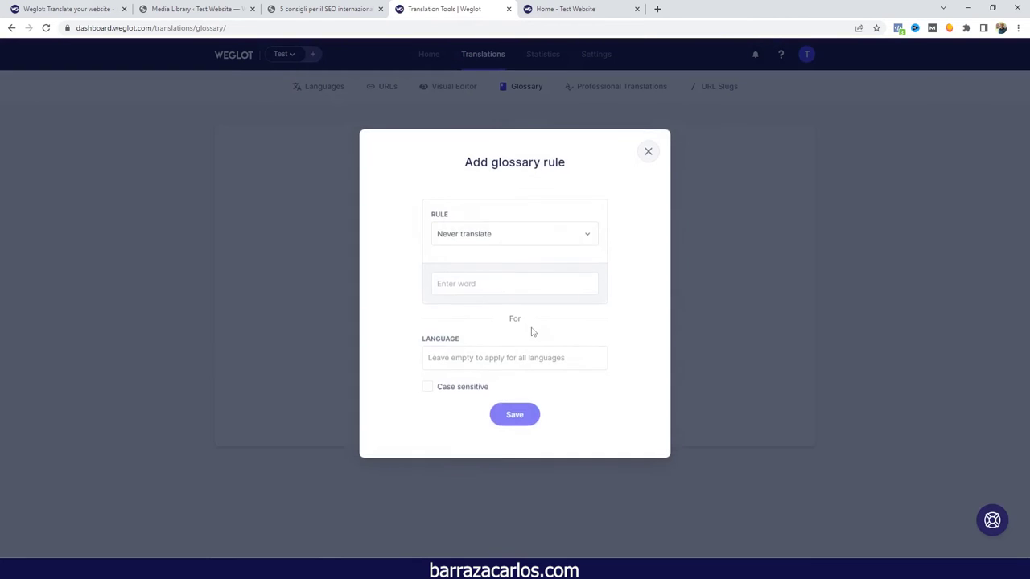
left_click(472, 287)
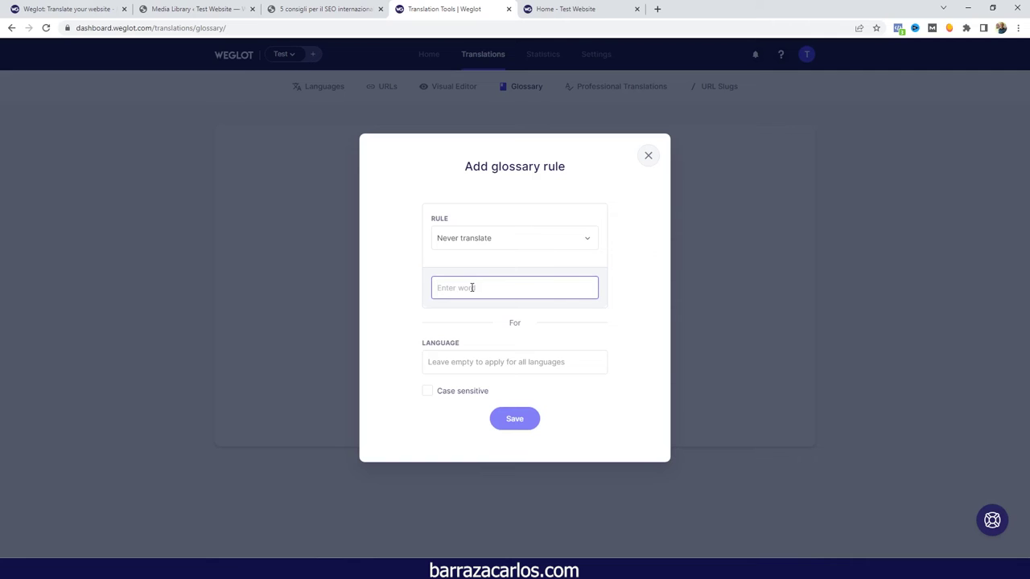
left_click(648, 157)
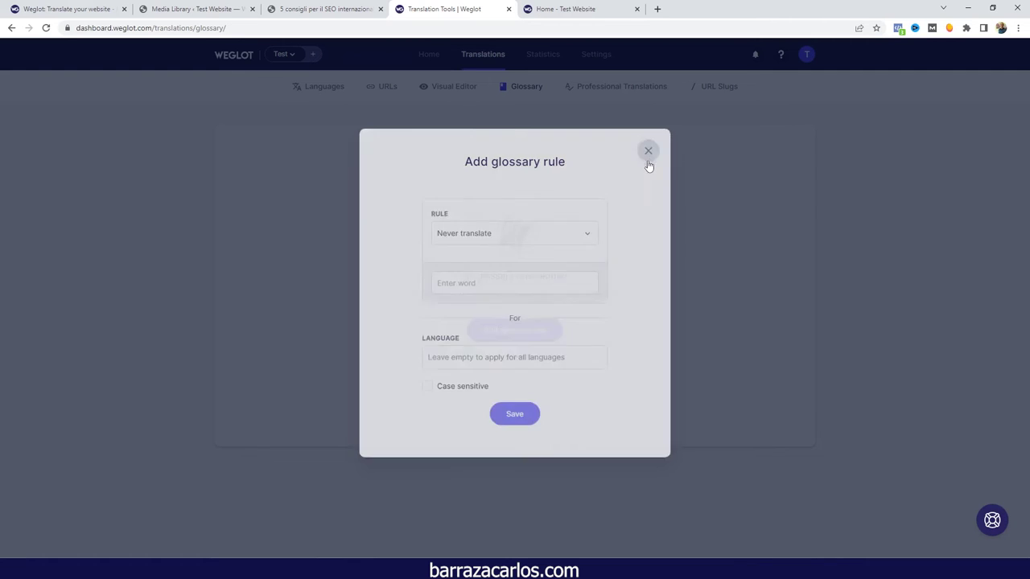
left_click(627, 96)
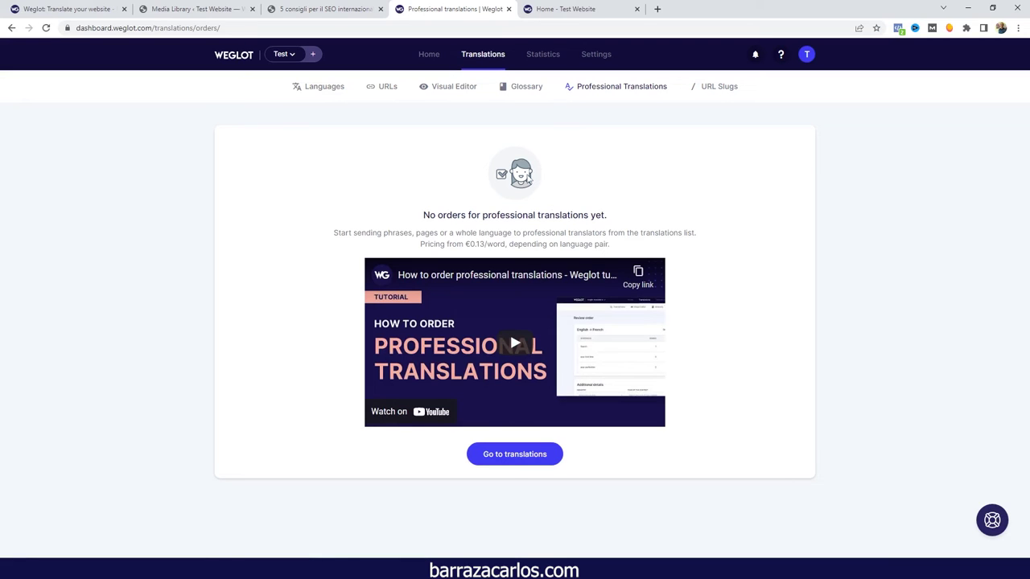
- Auto-translate the URL slug 5-tips-for-international-seo-for-business into Italian, after checking the slug in the blog post's address
left_click(712, 94)
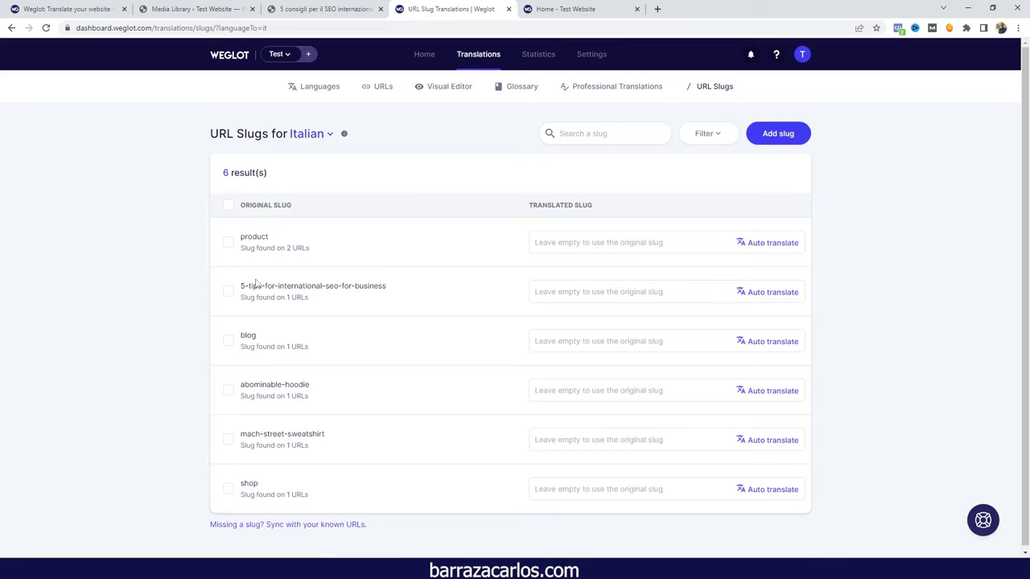
left_click(348, 10)
left_click_drag(309, 27, 164, 30)
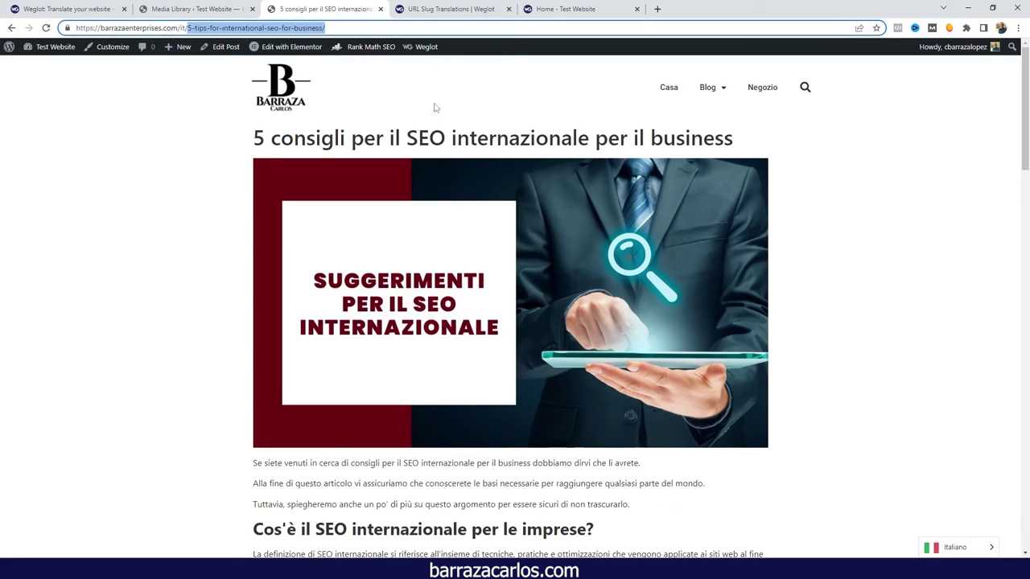
left_click(436, 8)
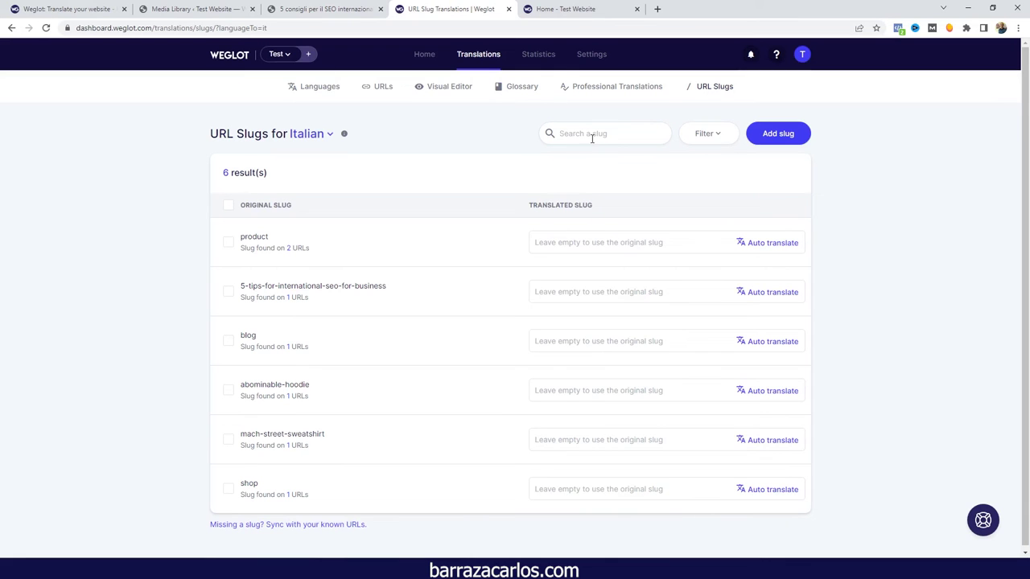
left_click(772, 293)
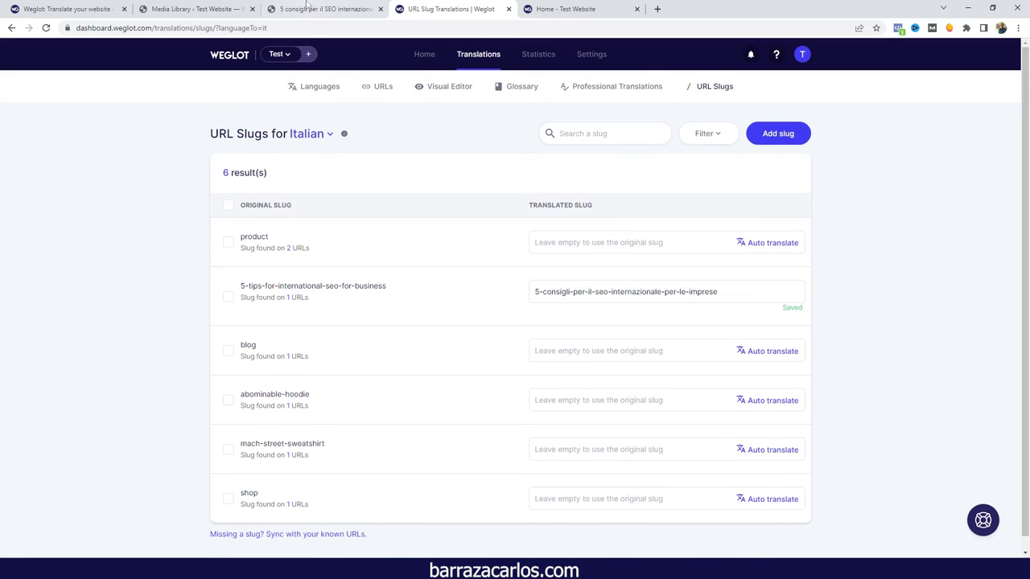
- Reload the Italian blog post on the website and check the slug in its address
left_click(306, 9)
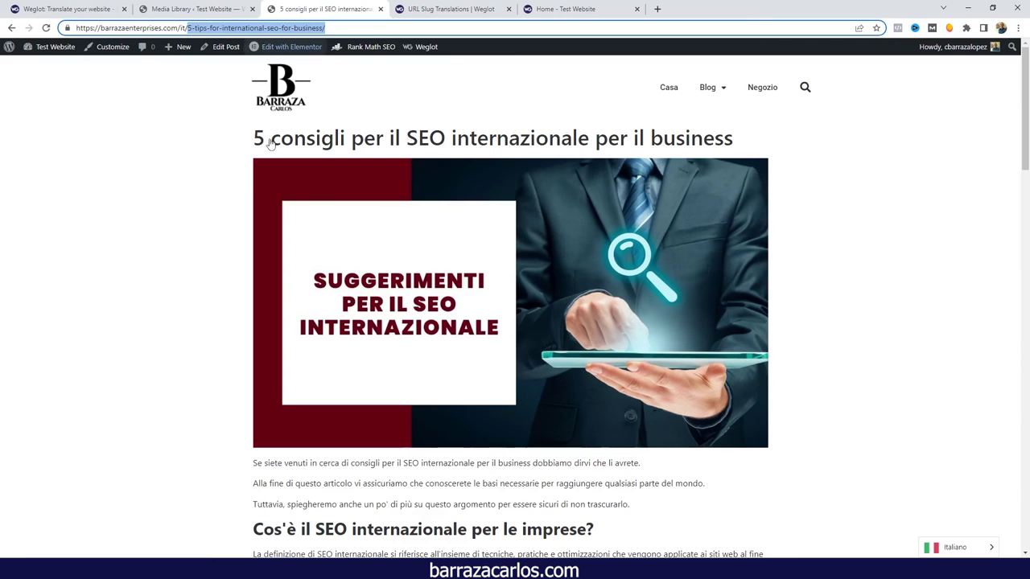
left_click(46, 27)
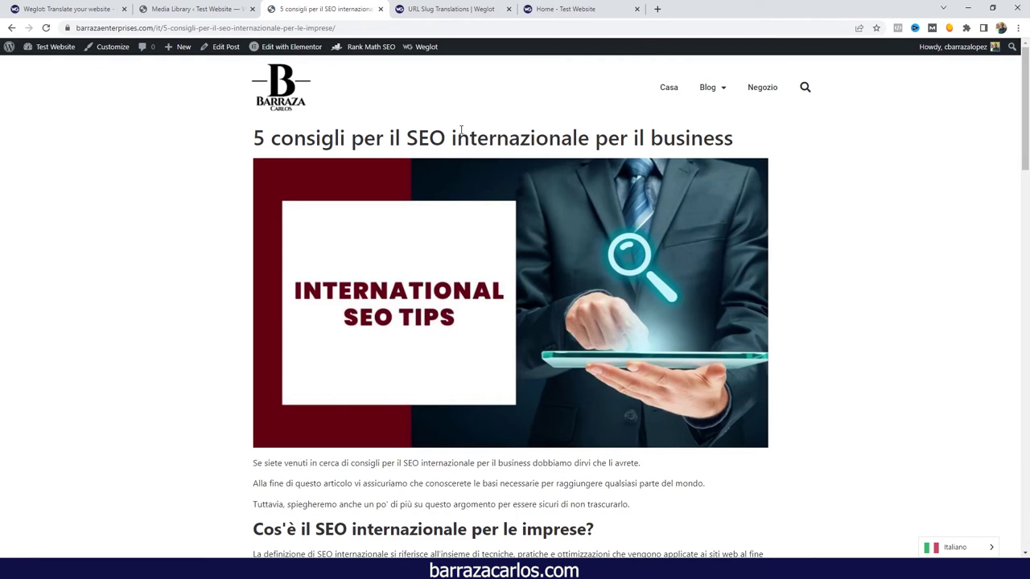
left_click_drag(372, 27, 181, 46)
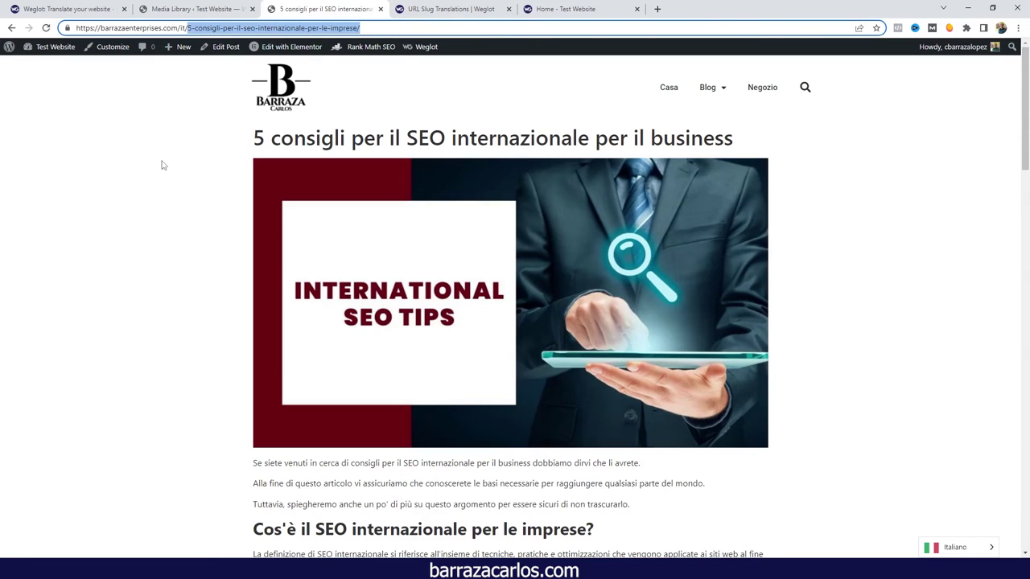
- View the page source of the Italian blog post and examine its title tag
right_click(134, 258)
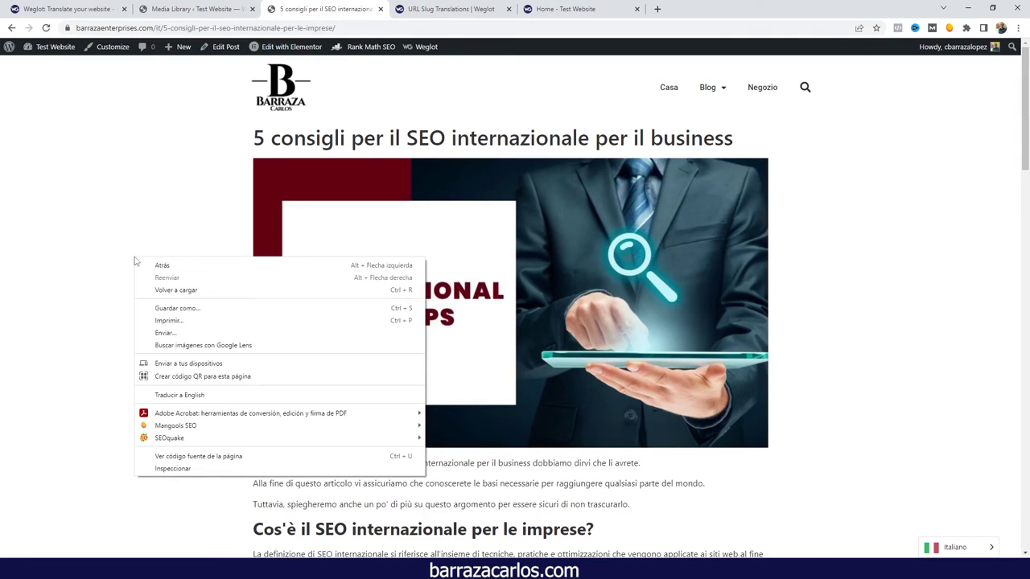
left_click(185, 458)
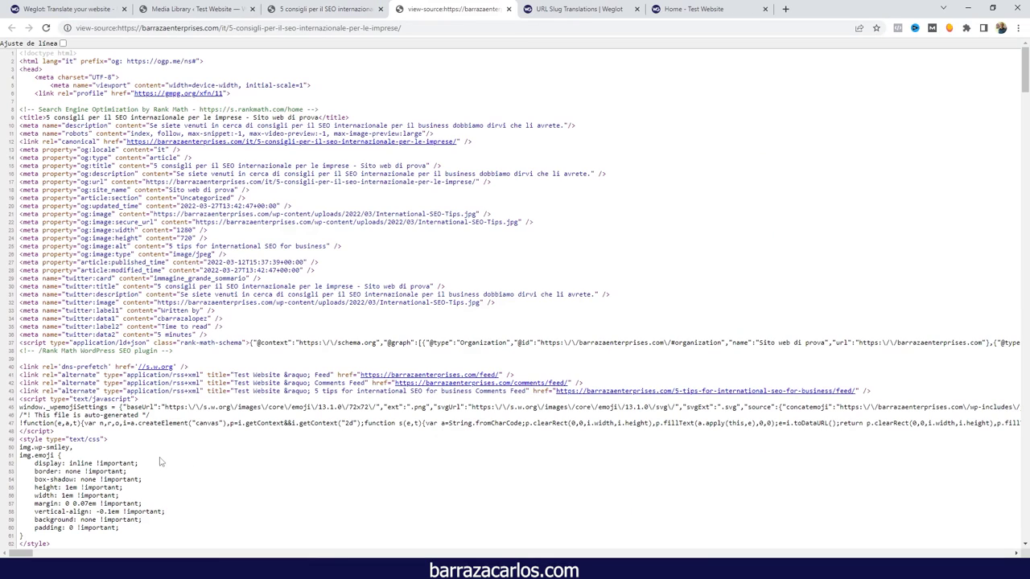
left_click_drag(46, 120, 318, 113)
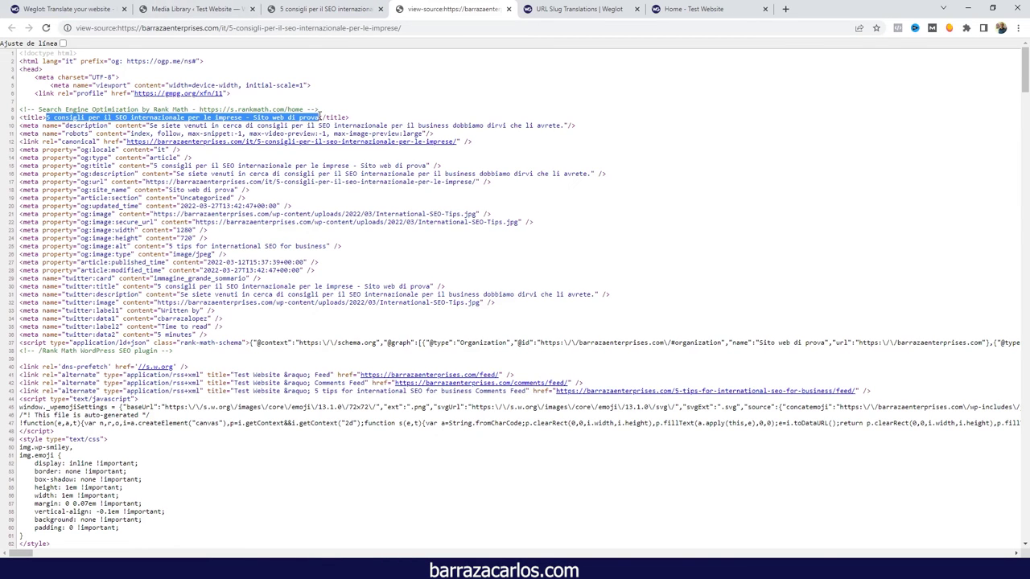
- Switch the blog post to English, view its page source, and examine the title tag and meta description
left_click(349, 6)
mouse_move(934, 552)
left_click(939, 530)
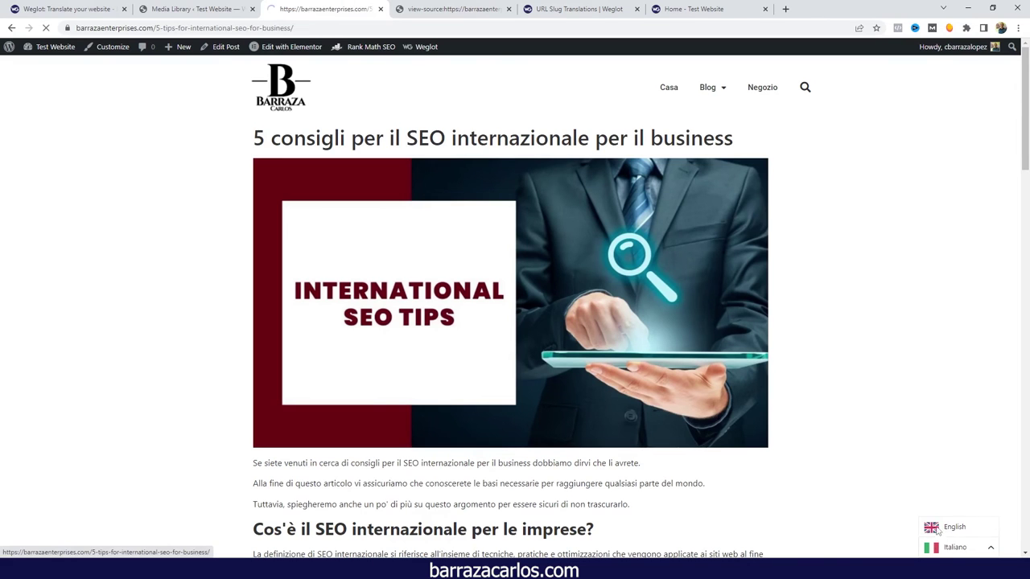
right_click(127, 241)
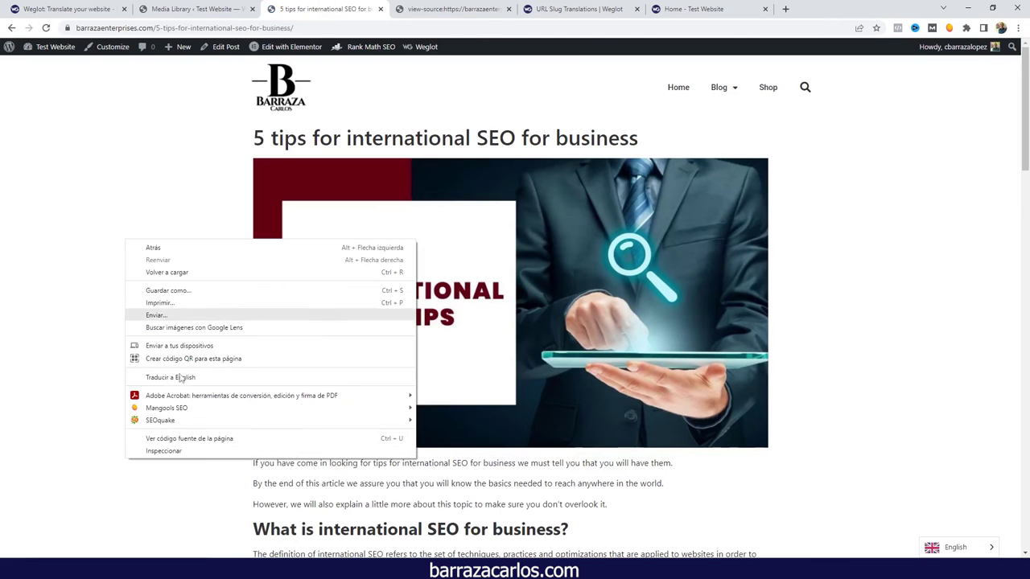
left_click(218, 441)
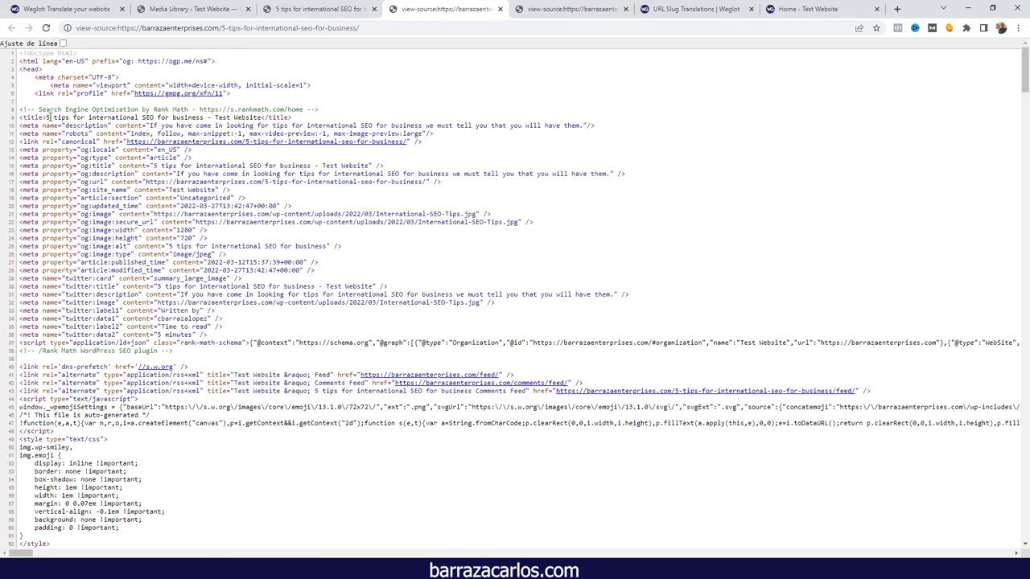
left_click_drag(46, 117, 268, 118)
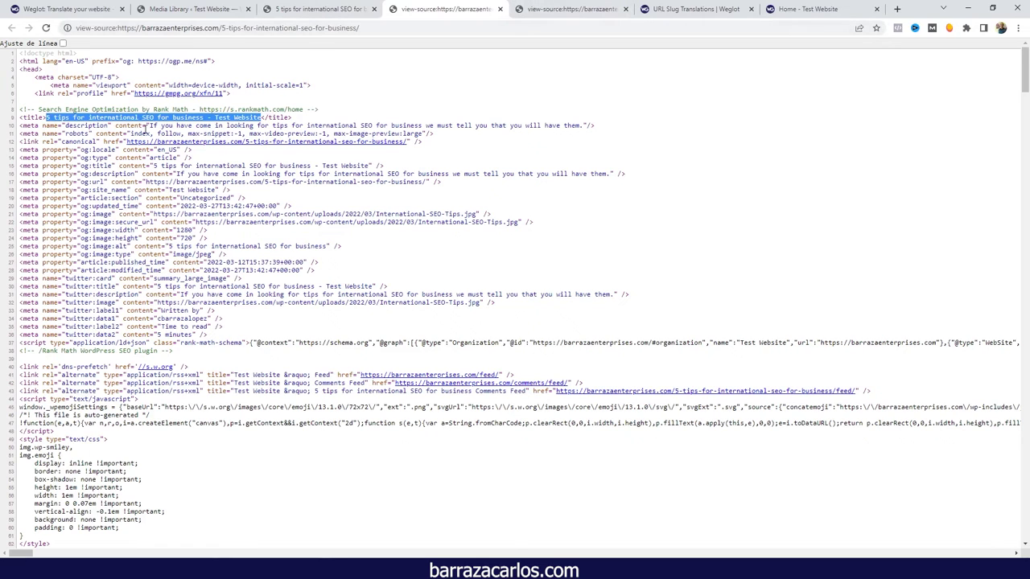
left_click_drag(151, 125, 584, 126)
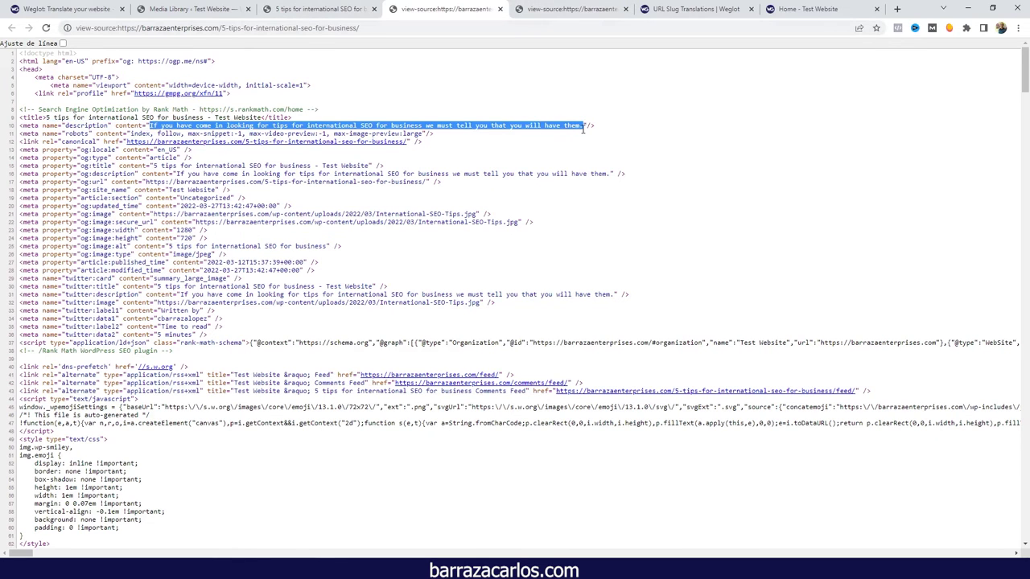
- Go back to the Italian post's page source and examine its meta description and og:locale value
left_click(538, 6)
left_click(146, 125)
left_click_drag(152, 125, 564, 123)
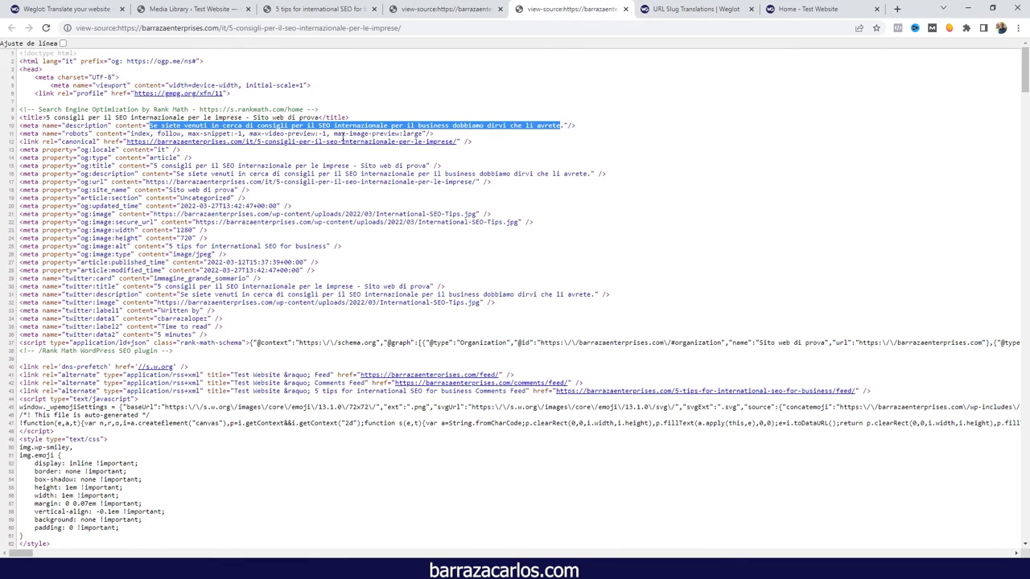
double_click(163, 150)
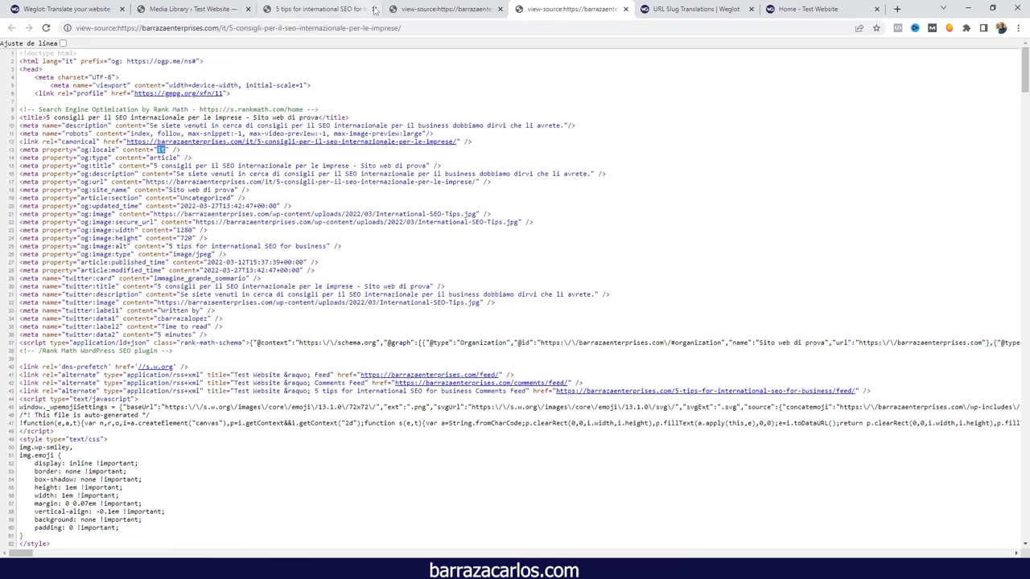
- Switch to the English post's page source and examine its og:locale value
left_click(445, 9)
left_click(178, 150)
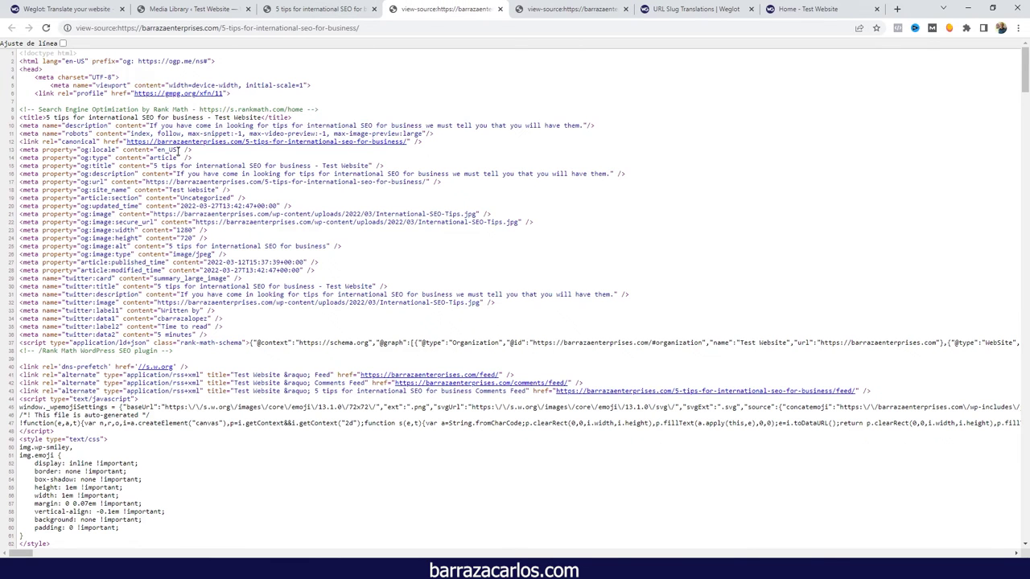
left_click_drag(179, 151, 160, 149)
- Examine the alternate links in the English post's source, comparing the URLs and hreflang values of the English and Italian versions
scroll(151, 158, "down", 5)
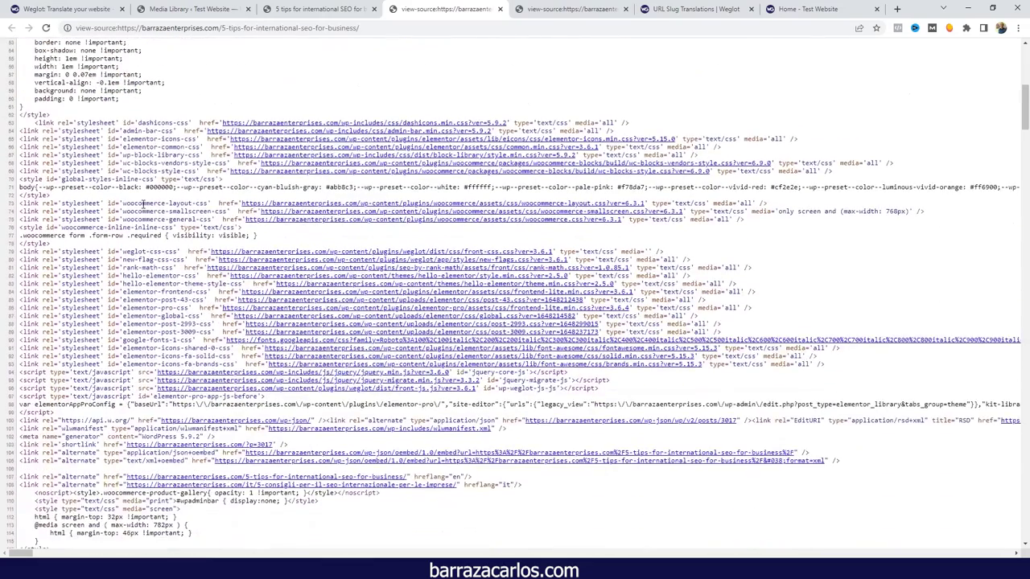
scroll(142, 204, "down", 3)
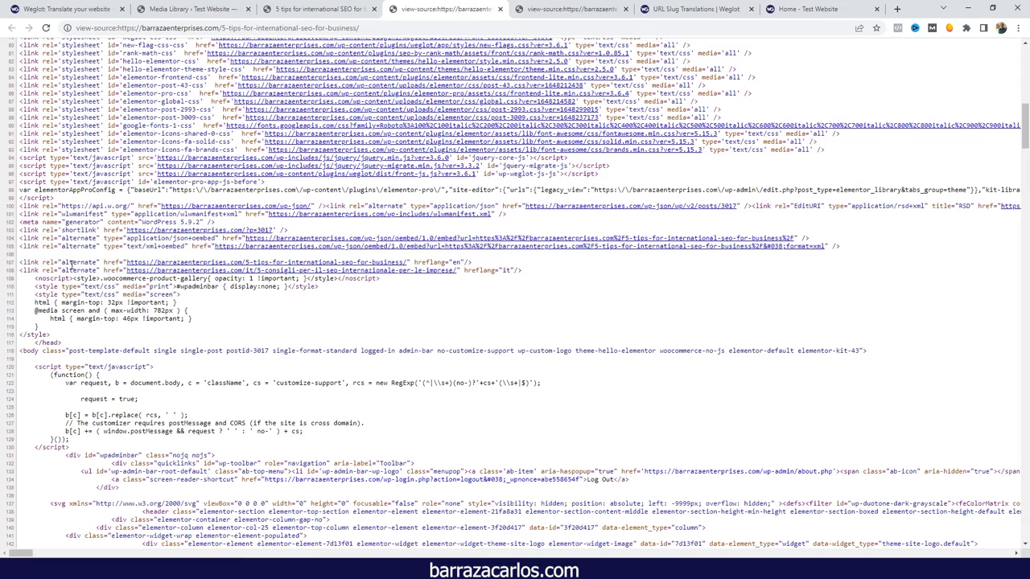
left_click_drag(62, 264, 411, 263)
left_click(463, 262)
left_click_drag(65, 271, 94, 272)
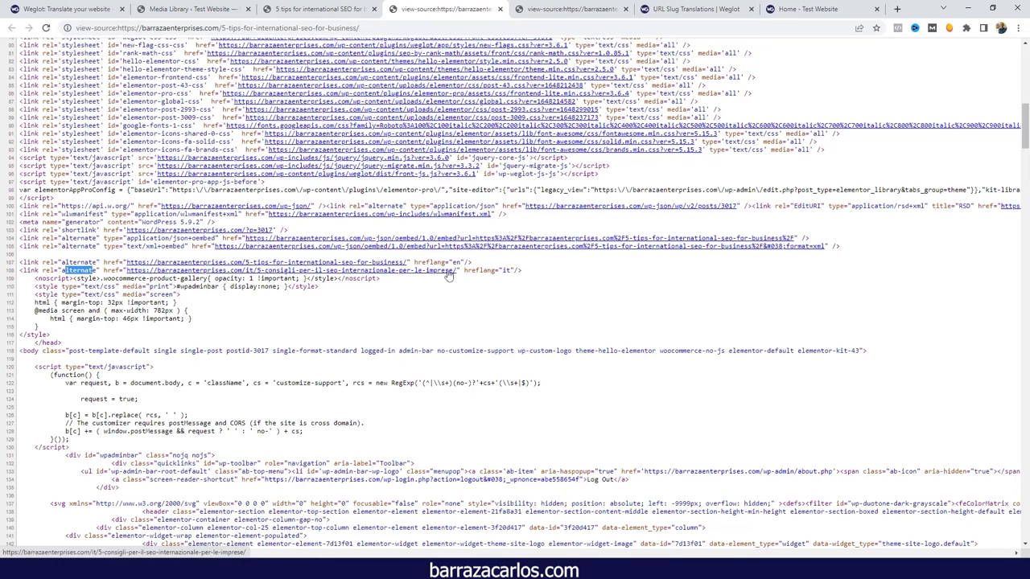
left_click_drag(460, 271, 127, 271)
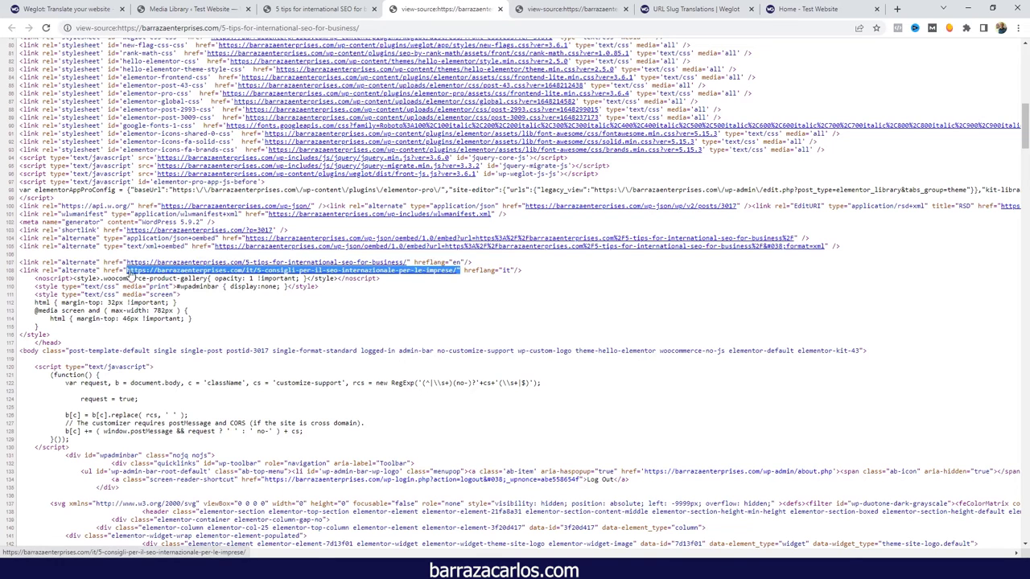
left_click(505, 271)
double_click(506, 271)
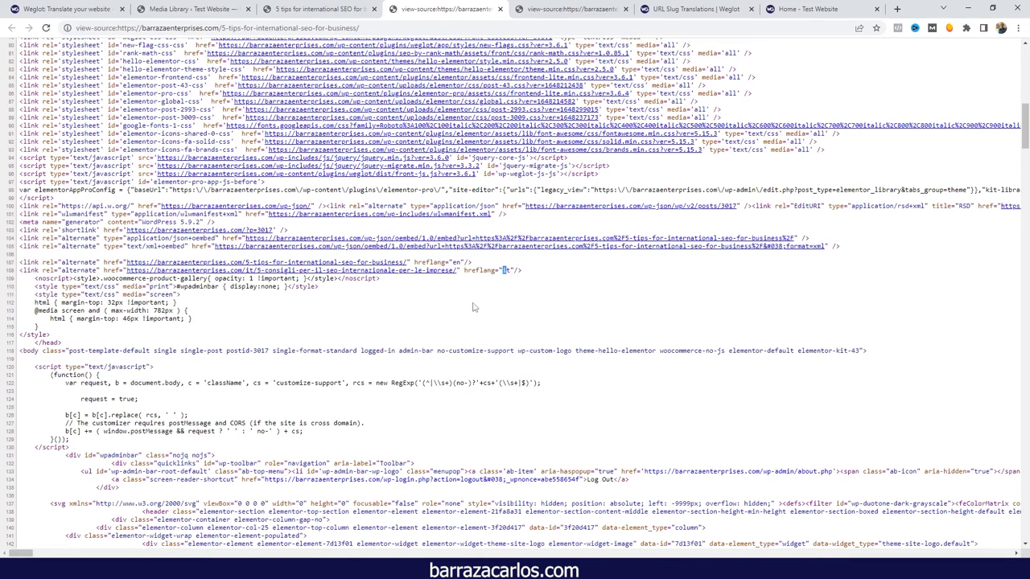
left_click_drag(460, 271, 126, 271)
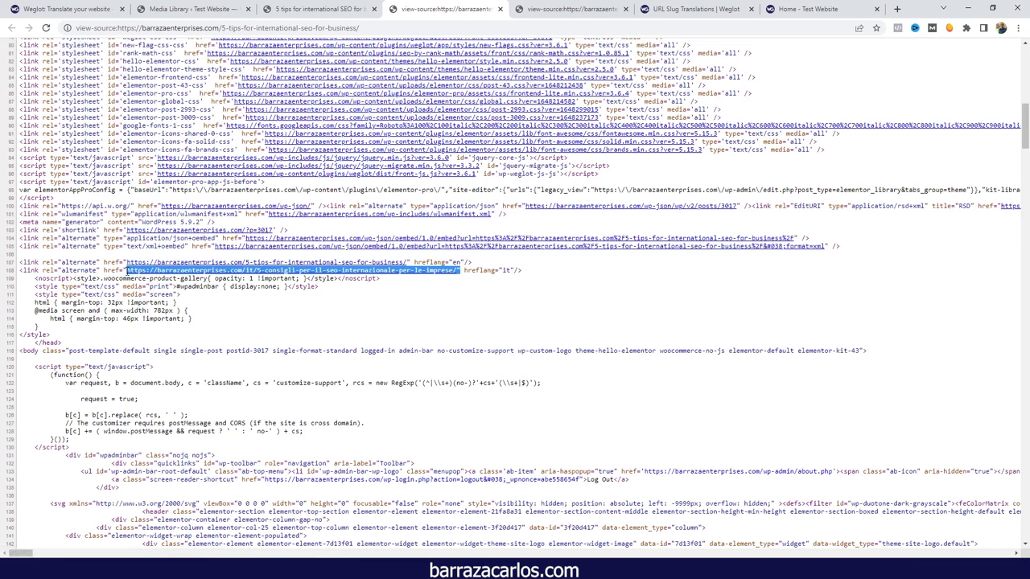
left_click_drag(411, 262, 127, 262)
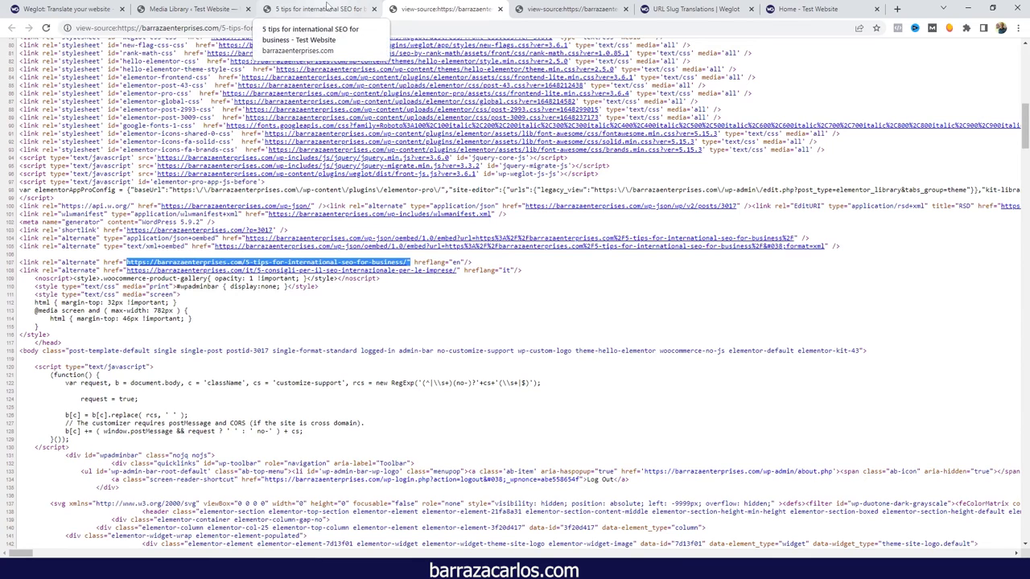
- Return to the Weglot dashboard and review the translation request statistics and the project's general settings
left_click(322, 9)
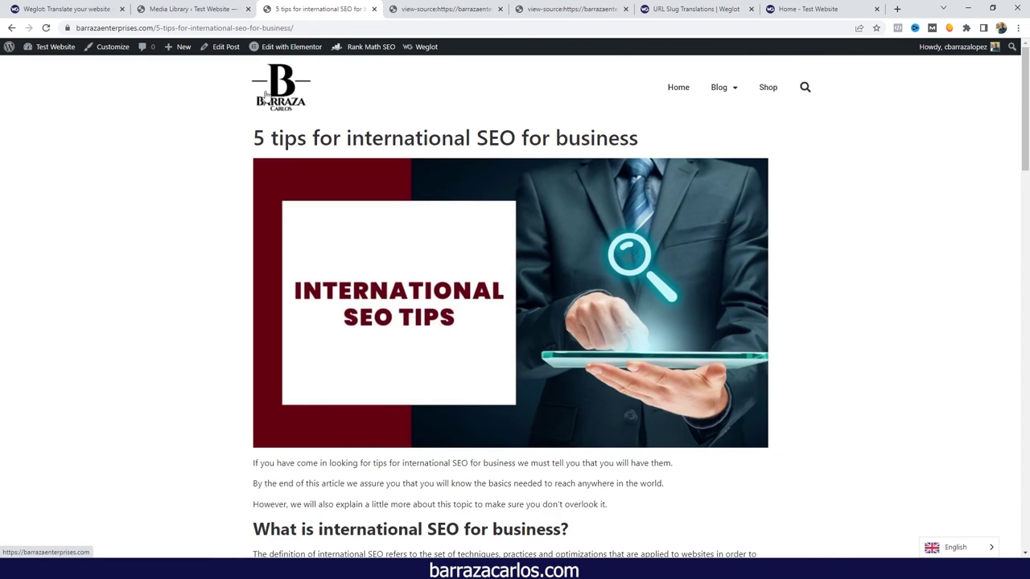
left_click(696, 9)
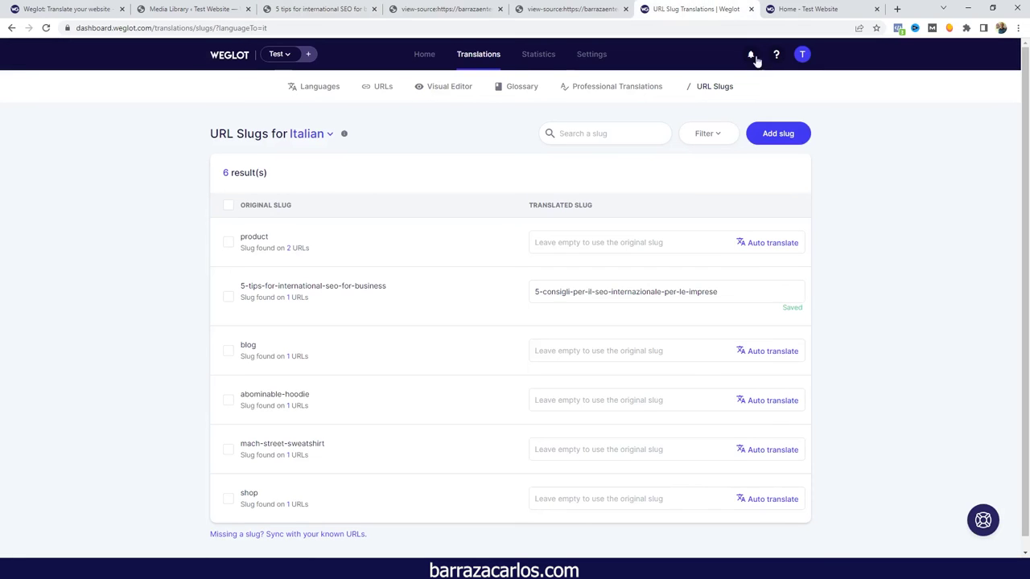
left_click(535, 64)
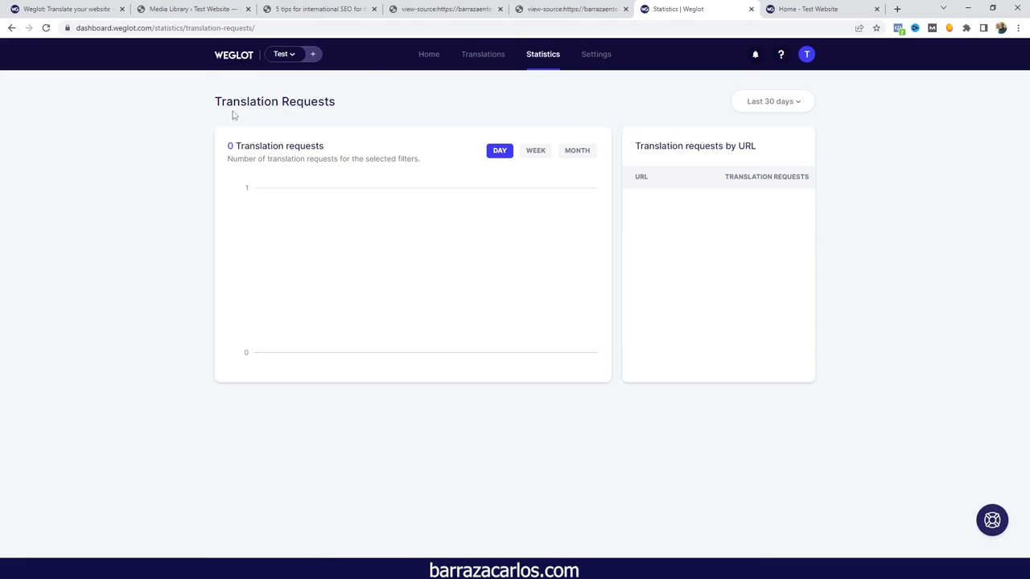
left_click(597, 65)
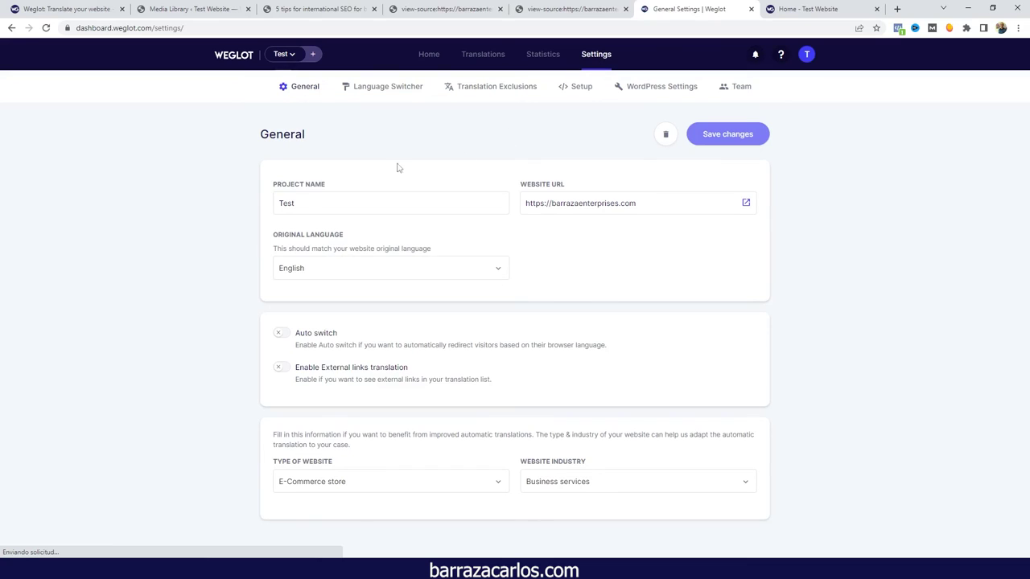
left_click(306, 203)
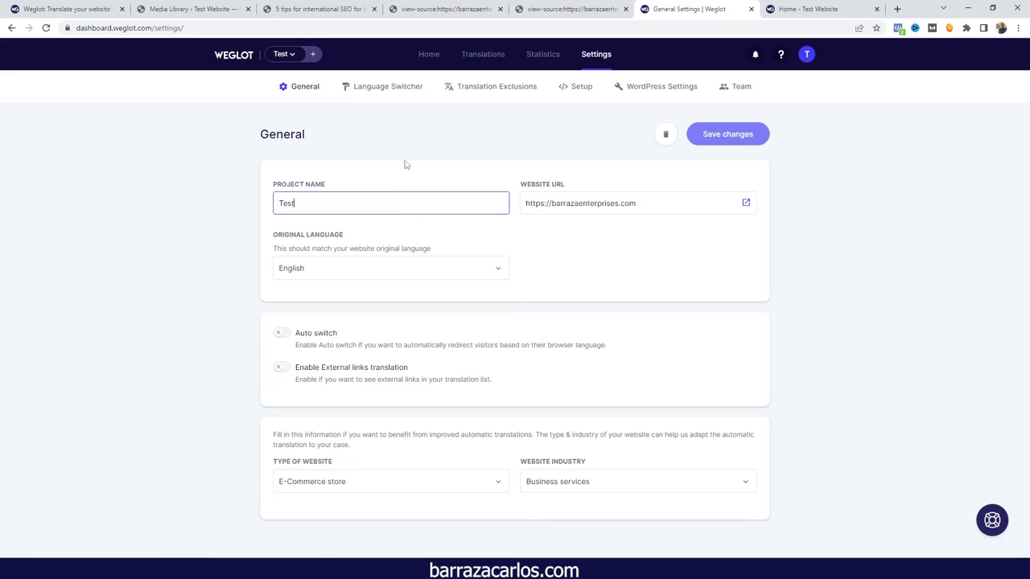
- Change the flag for English to United States in the language switcher settings
left_click(398, 96)
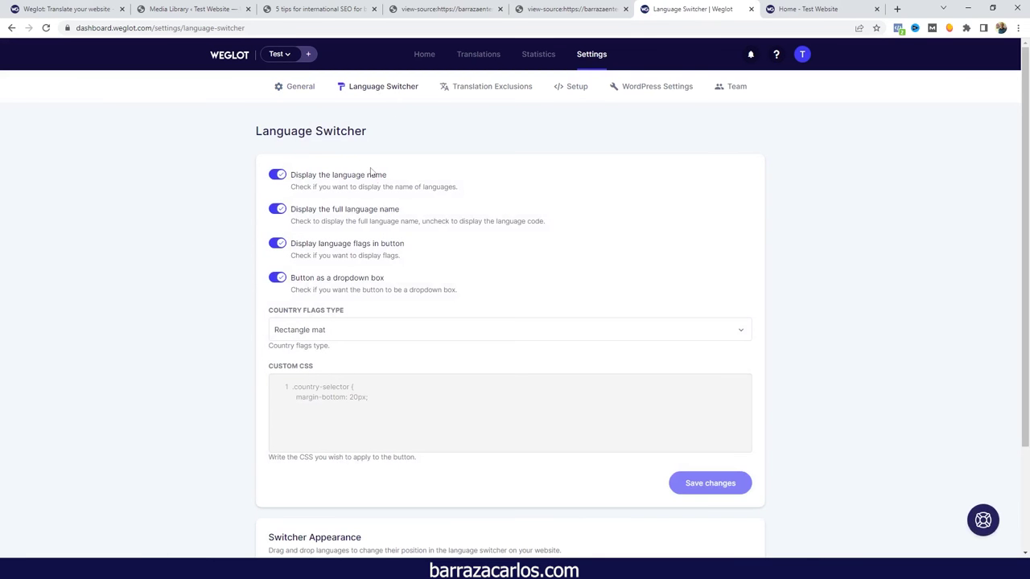
scroll(212, 285, "down", 2)
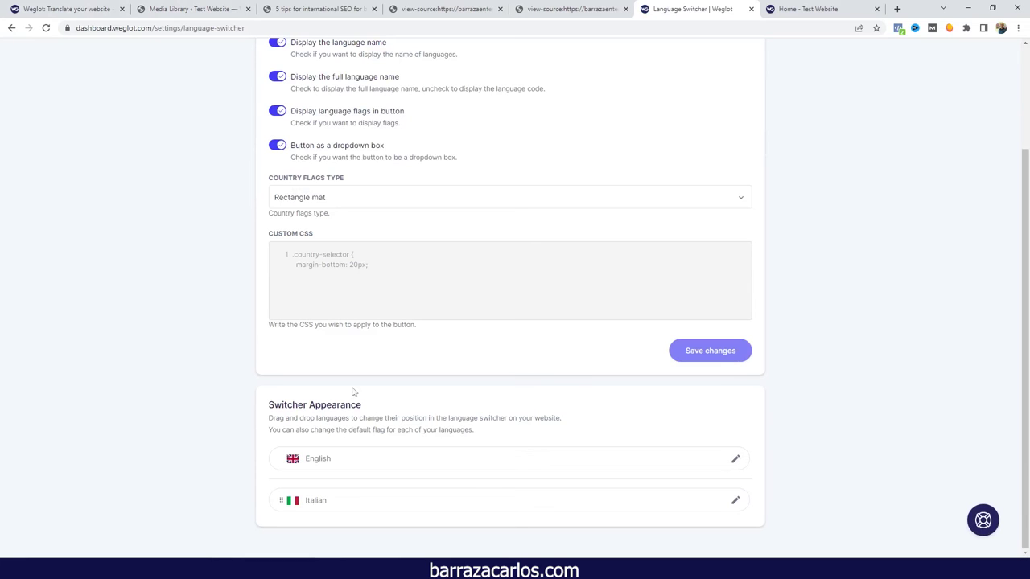
left_click(736, 459)
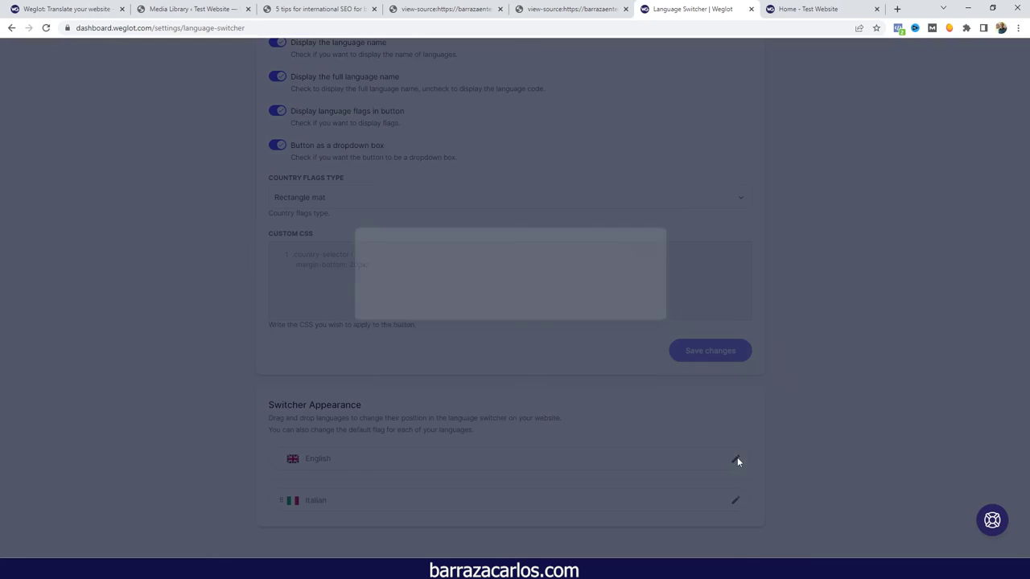
left_click(471, 325)
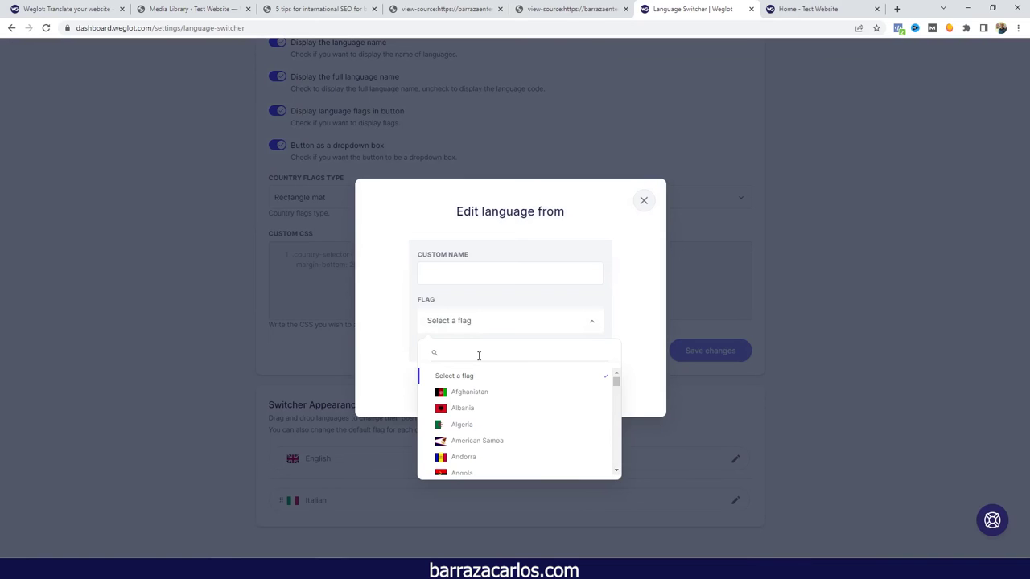
type("united")
left_click(488, 406)
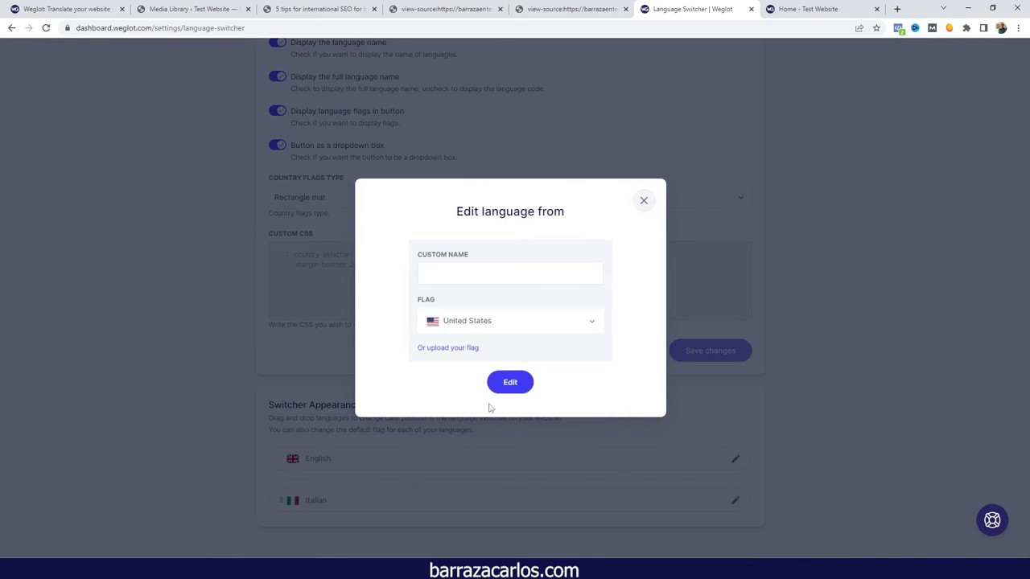
left_click(504, 380)
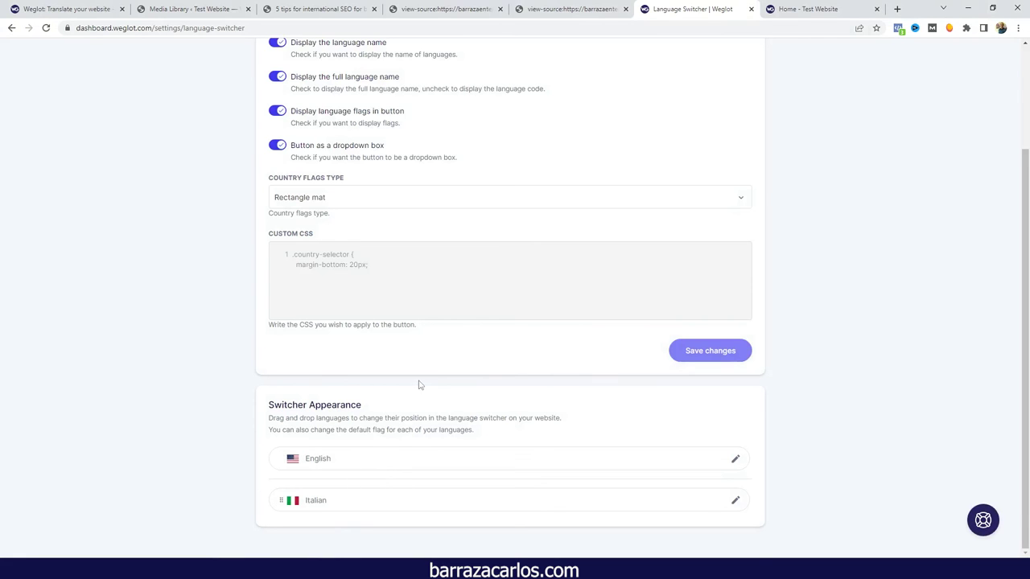
- Review the project's remaining settings pages, from translation exclusions and setup through to the team
scroll(418, 385, "up", 2)
left_click(480, 87)
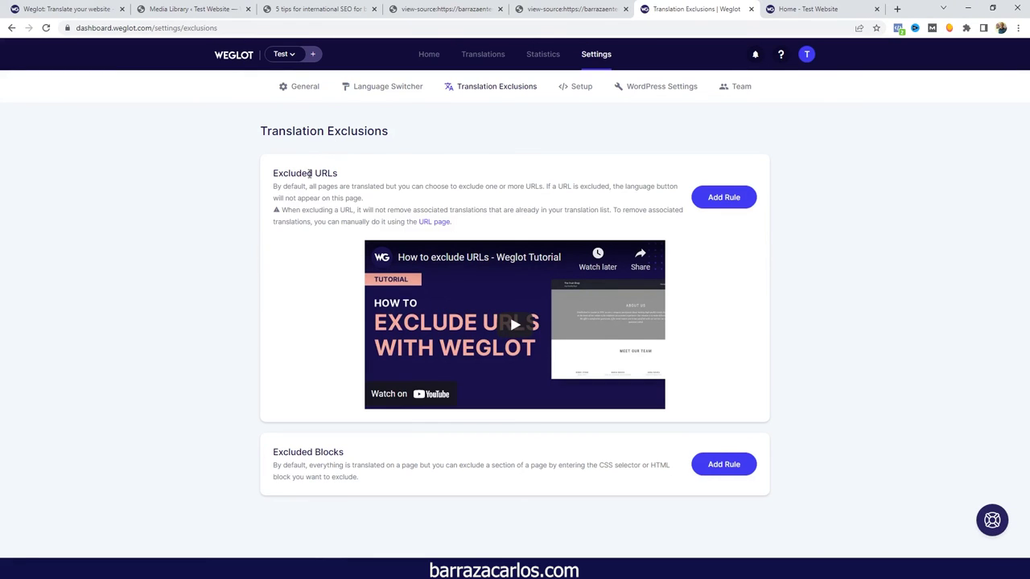
left_click(567, 92)
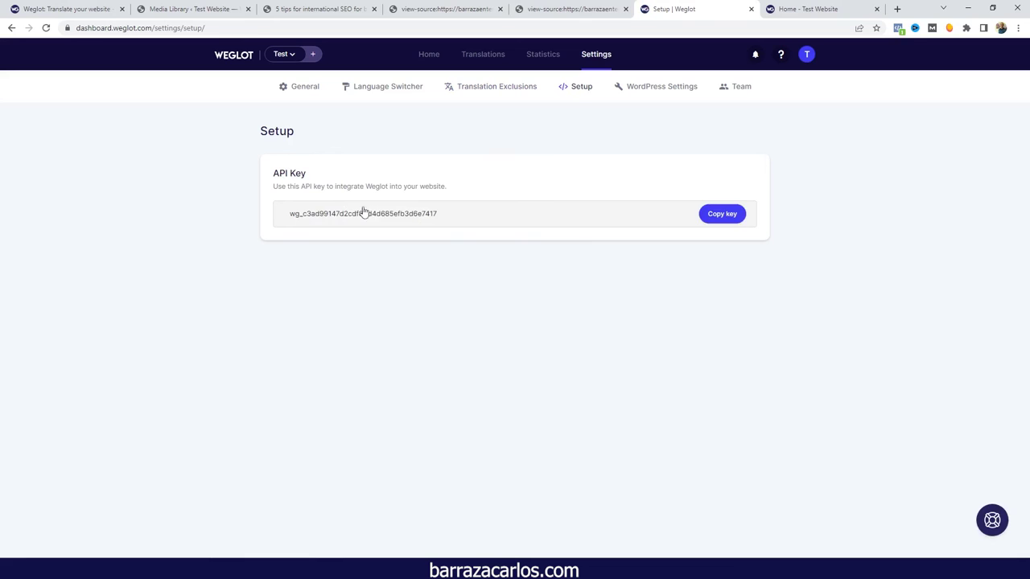
left_click(684, 87)
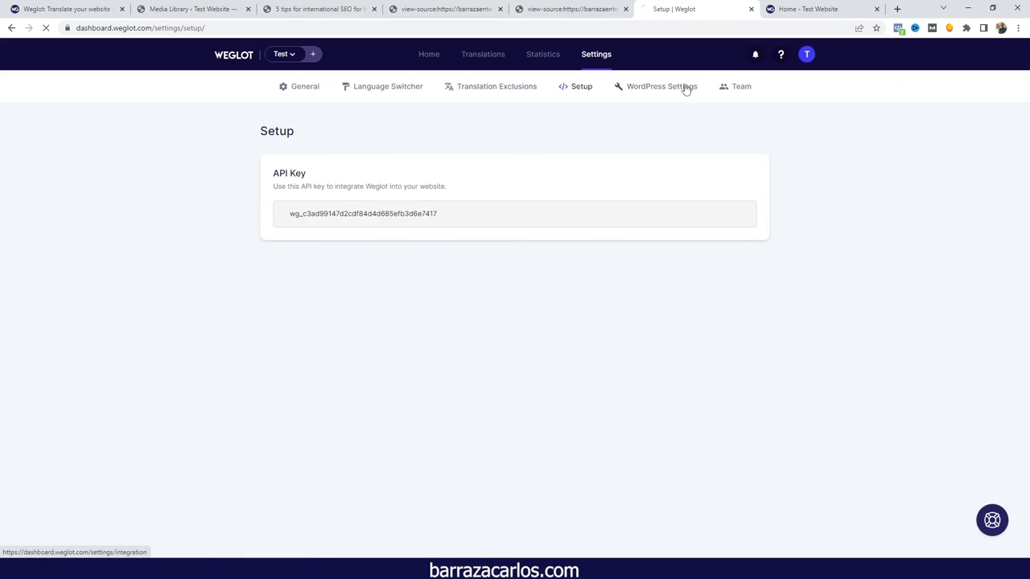
left_click(737, 88)
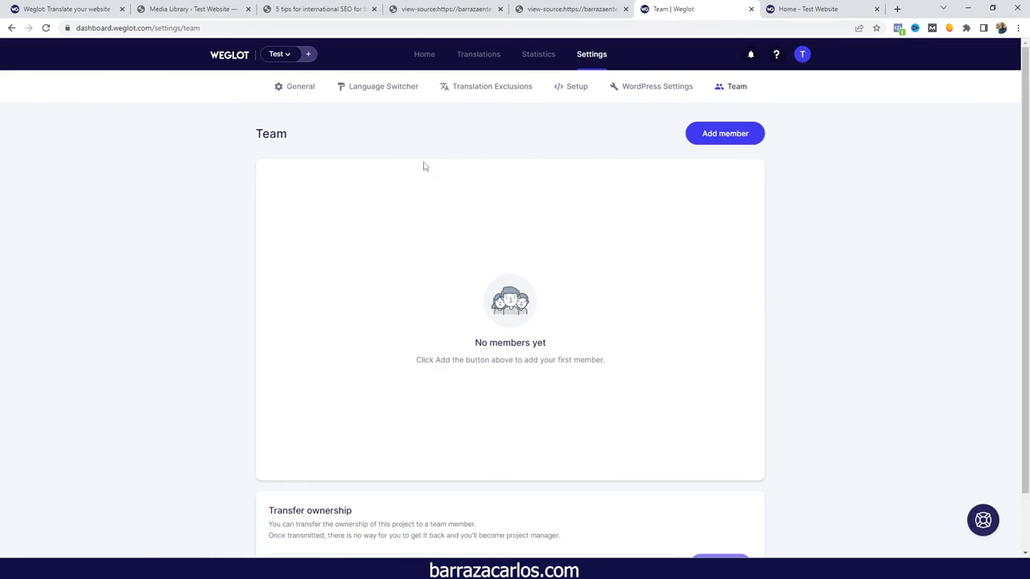
- Check the roles available for a new team member, and close the form without sending an invite
left_click(702, 132)
left_click(483, 280)
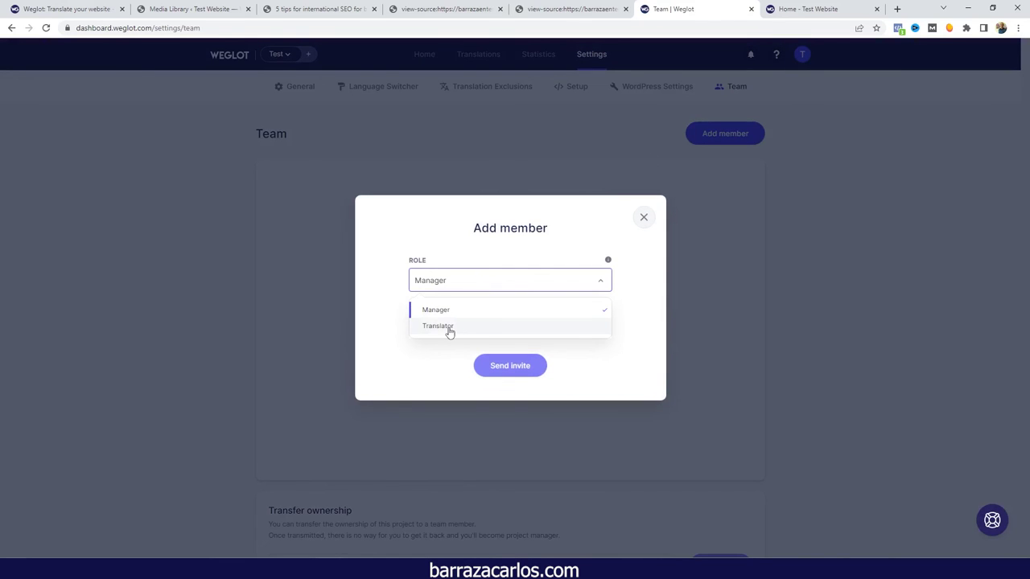
left_click(646, 226)
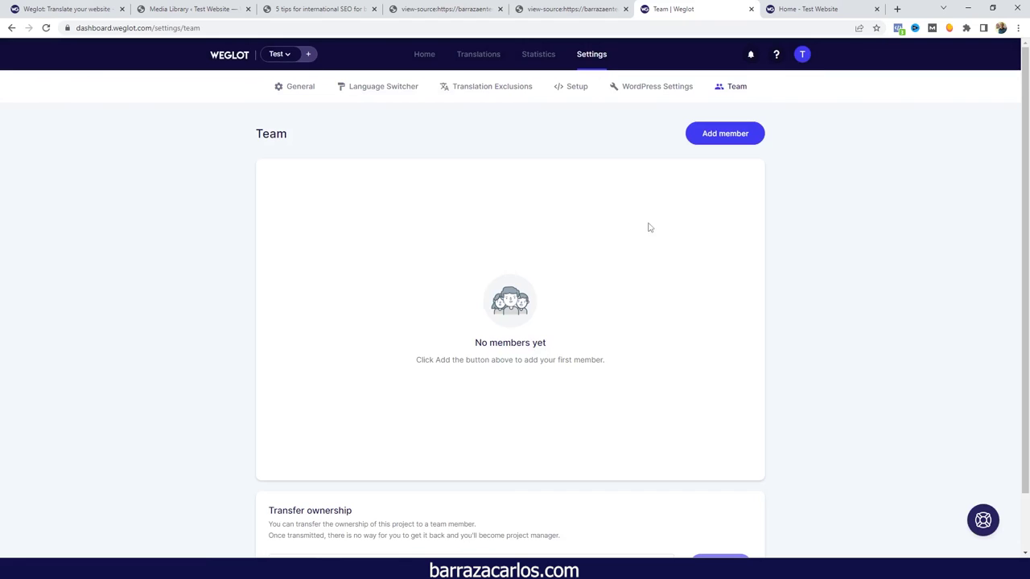
- Add Danish as a translation language for the English site
left_click(464, 64)
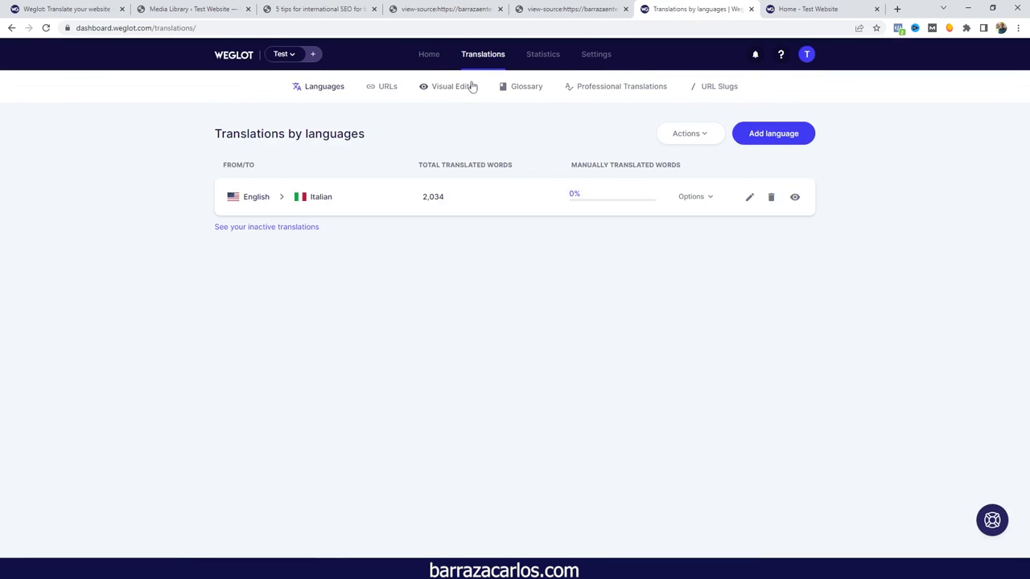
left_click(767, 136)
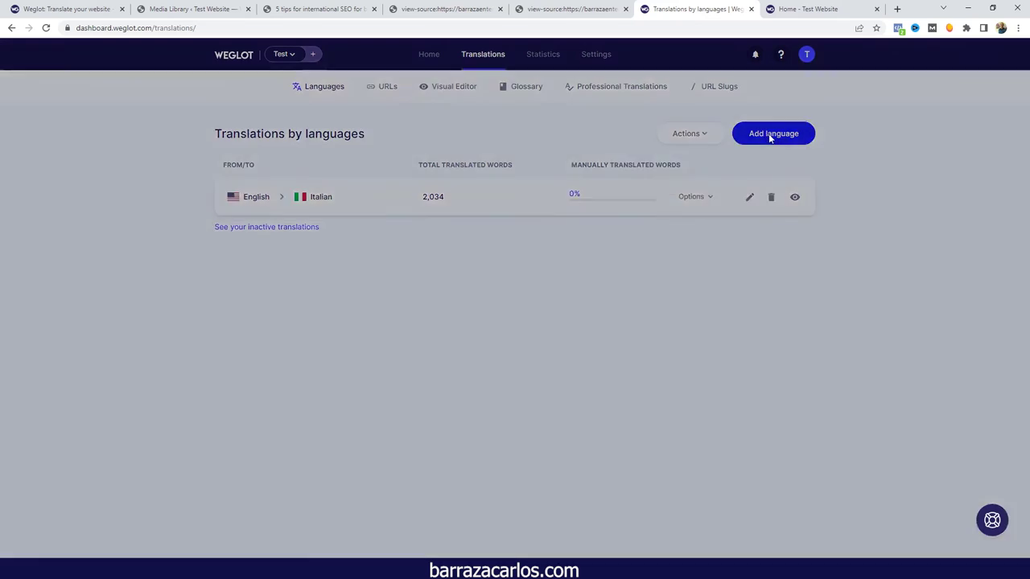
left_click(460, 274)
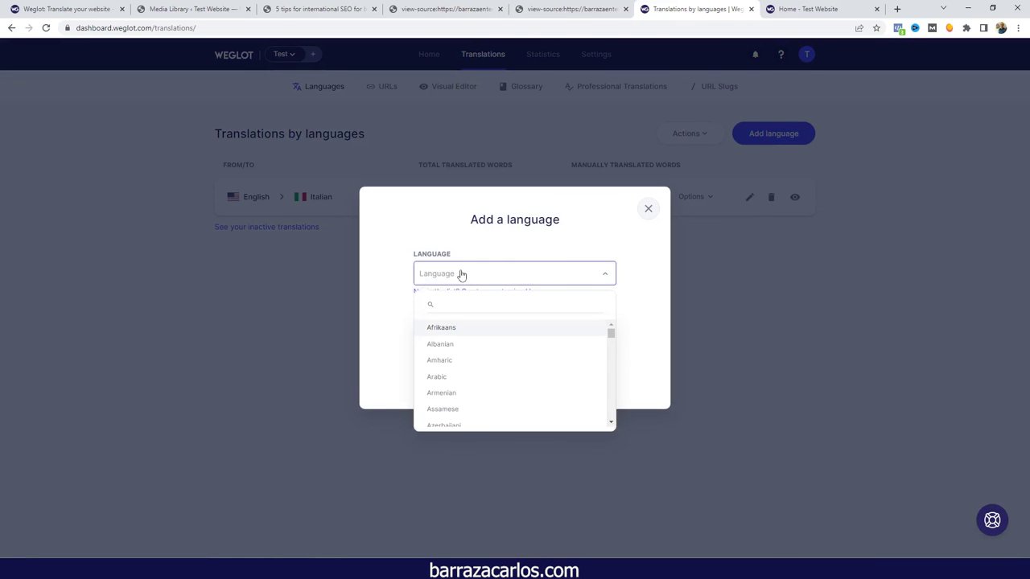
scroll(476, 347, "down", 2)
scroll(477, 348, "down", 2)
scroll(475, 351, "down", 2)
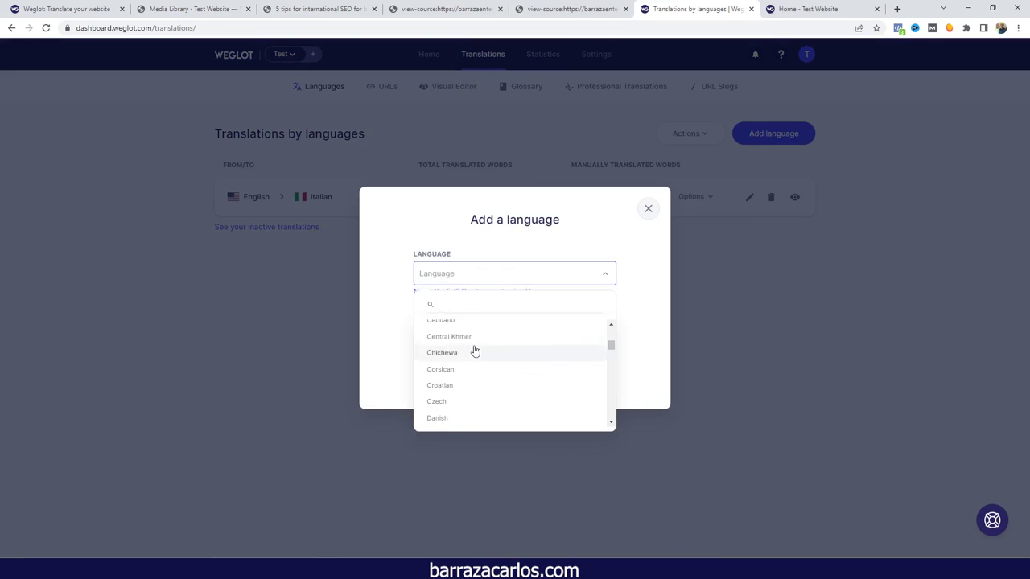
left_click(455, 364)
left_click(501, 373)
- Add Simplified Chinese as a translation language, keeping it public with automatic translations displayed
left_click(771, 131)
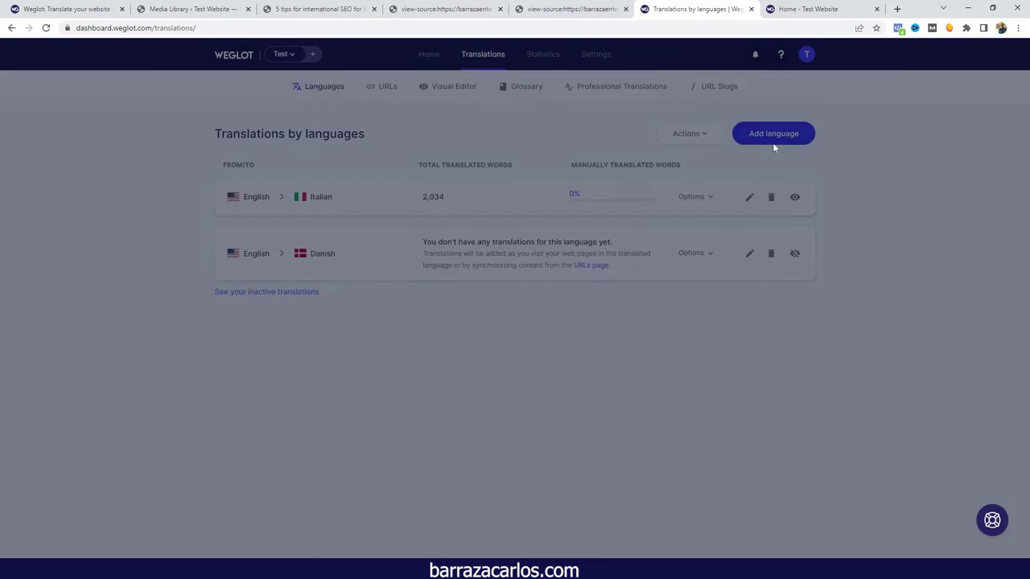
left_click(495, 277)
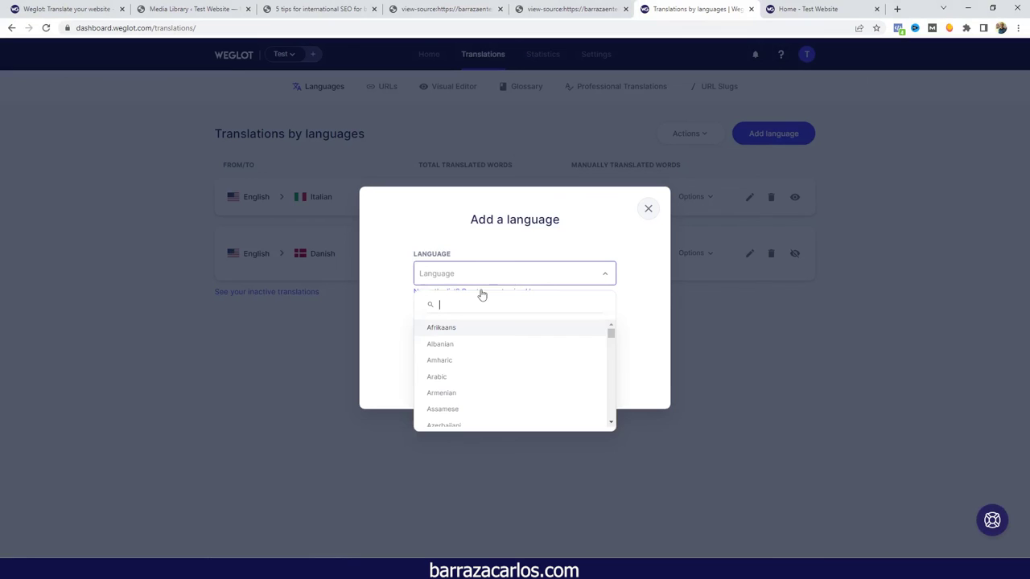
type("chin")
left_click(481, 328)
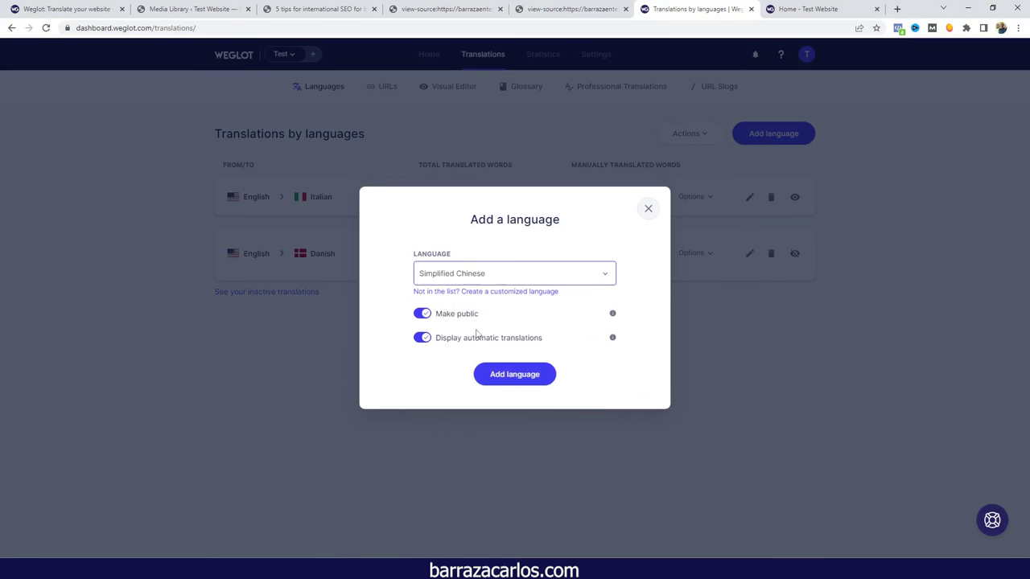
left_click(482, 372)
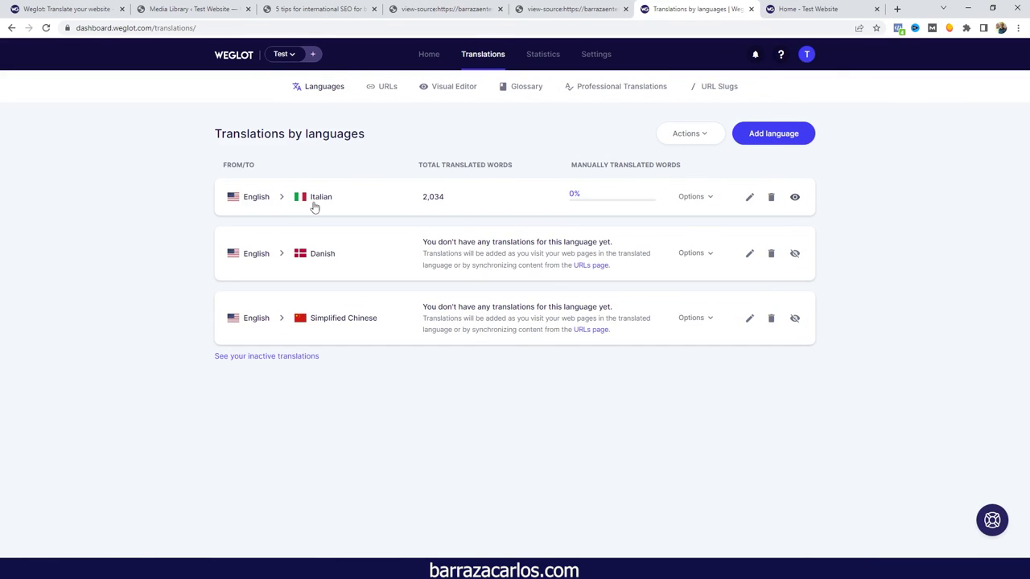
- Go to the website's home page and check the languages and flags offered in its language switcher
left_click(305, 9)
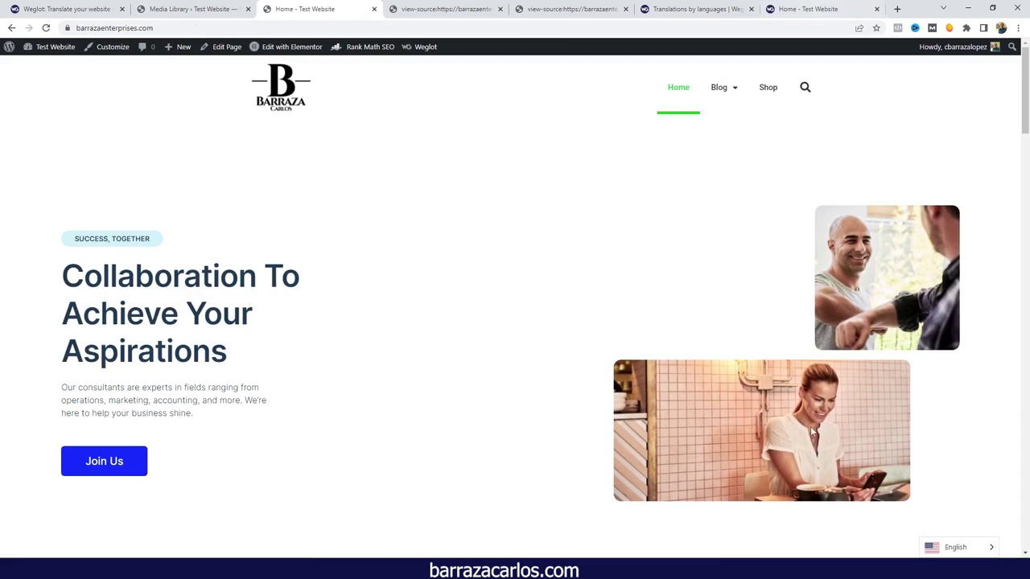
left_click(949, 552)
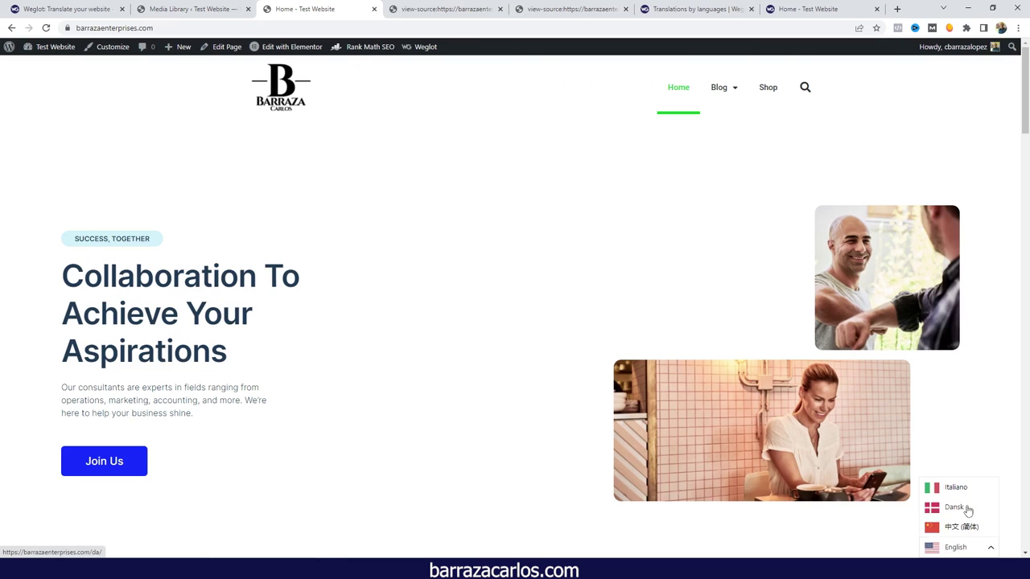
- View the site's home page in Danish and in Simplified Chinese
left_click(960, 513)
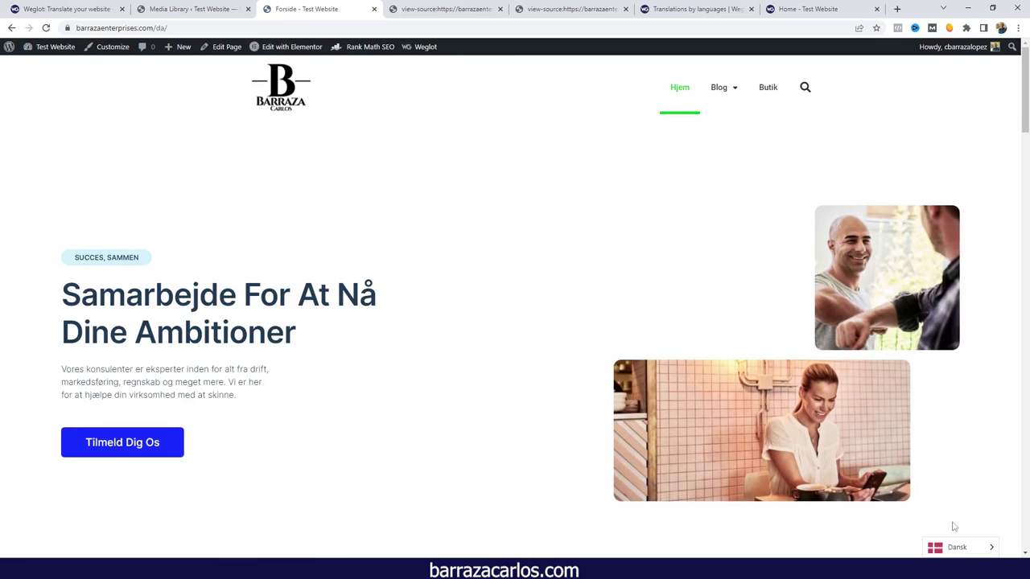
left_click(946, 548)
left_click(950, 528)
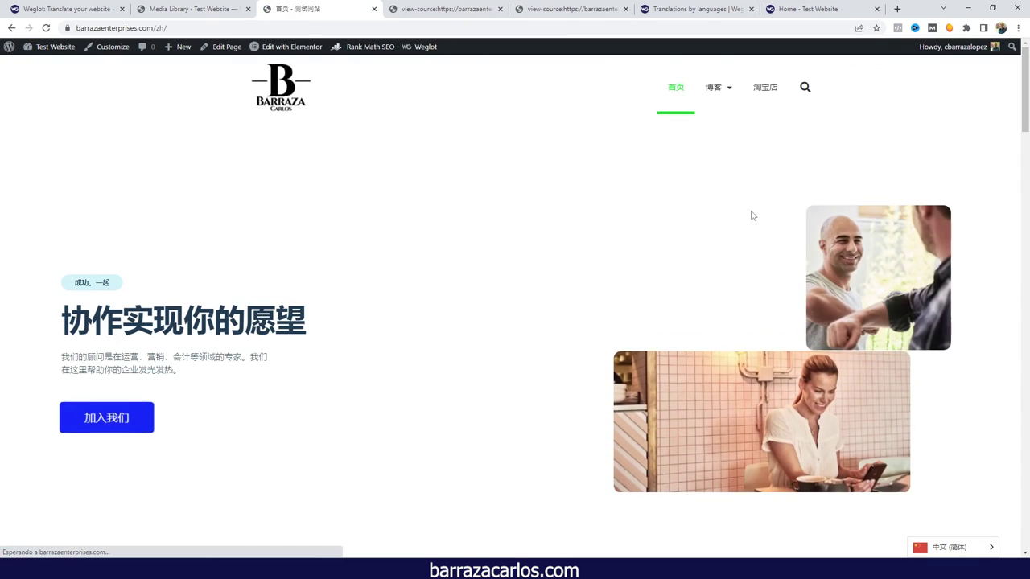
- Open the green Abominable Hoodie product from the Chinese shop page and view its page in Chinese and Danish
left_click(771, 95)
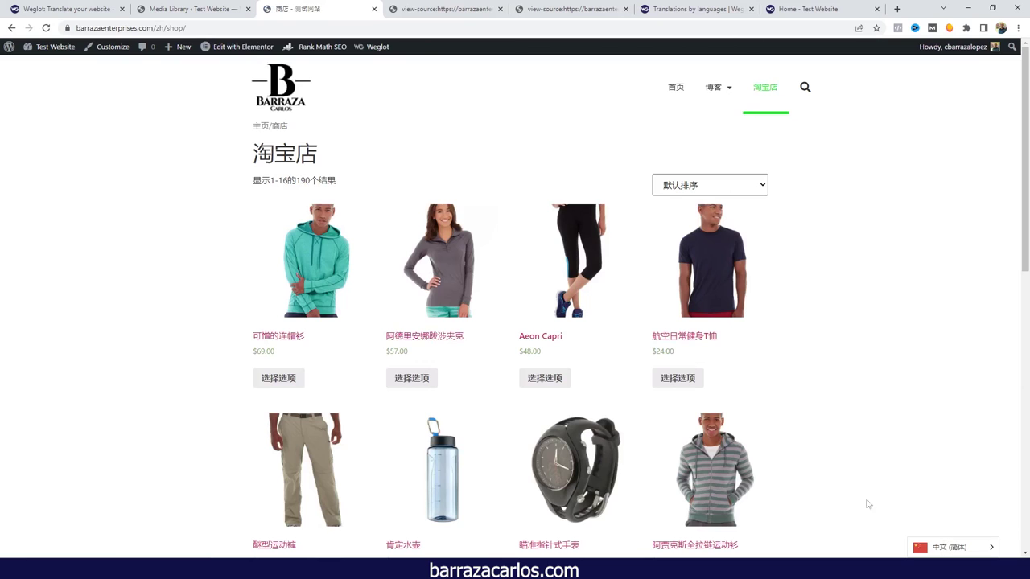
left_click(340, 316)
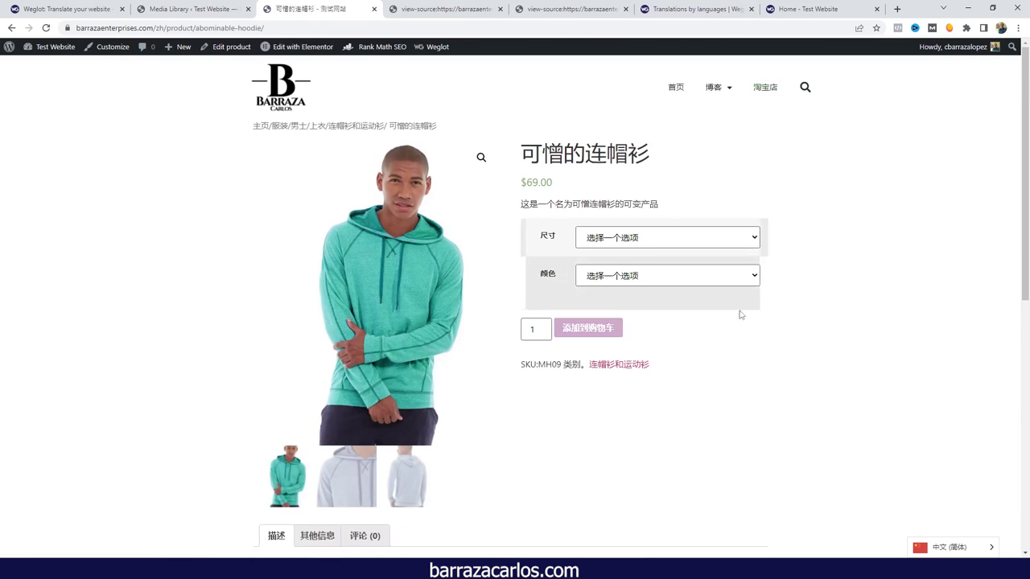
mouse_move(953, 548)
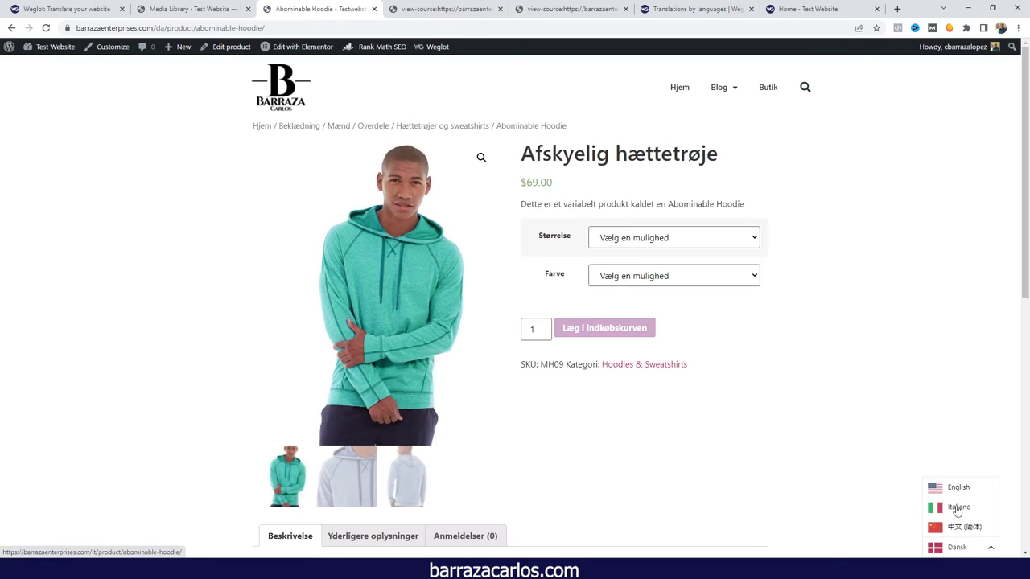
- Switch the hoodie's product page to Italian and review its translated details and description
left_click(958, 511)
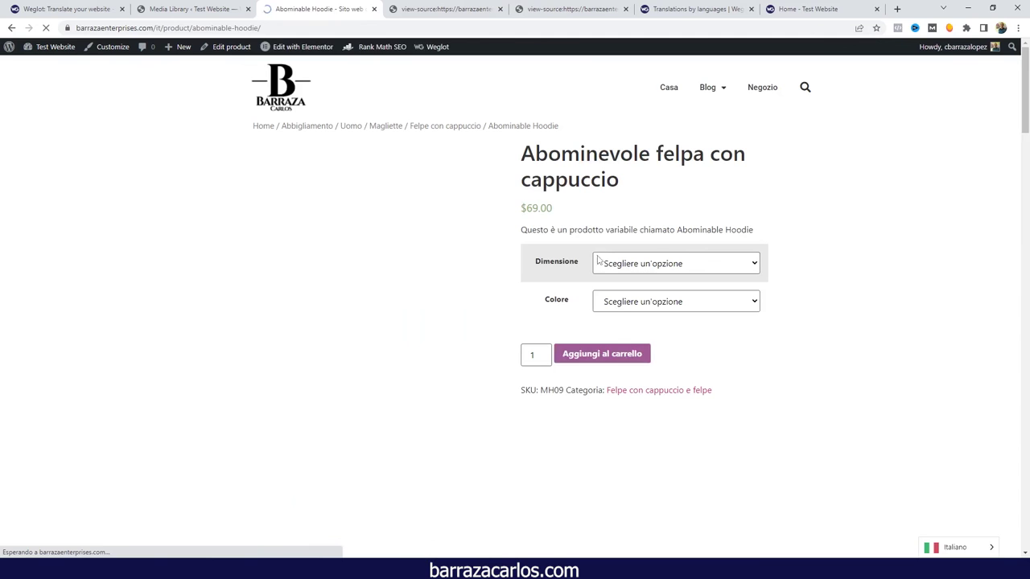
scroll(118, 305, "down", 1)
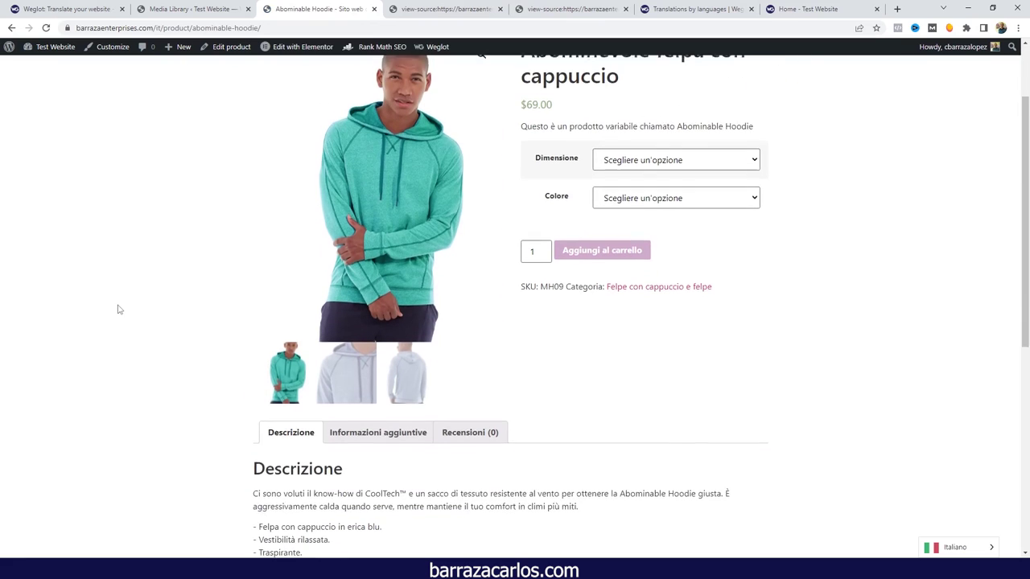
scroll(141, 322, "down", 1)
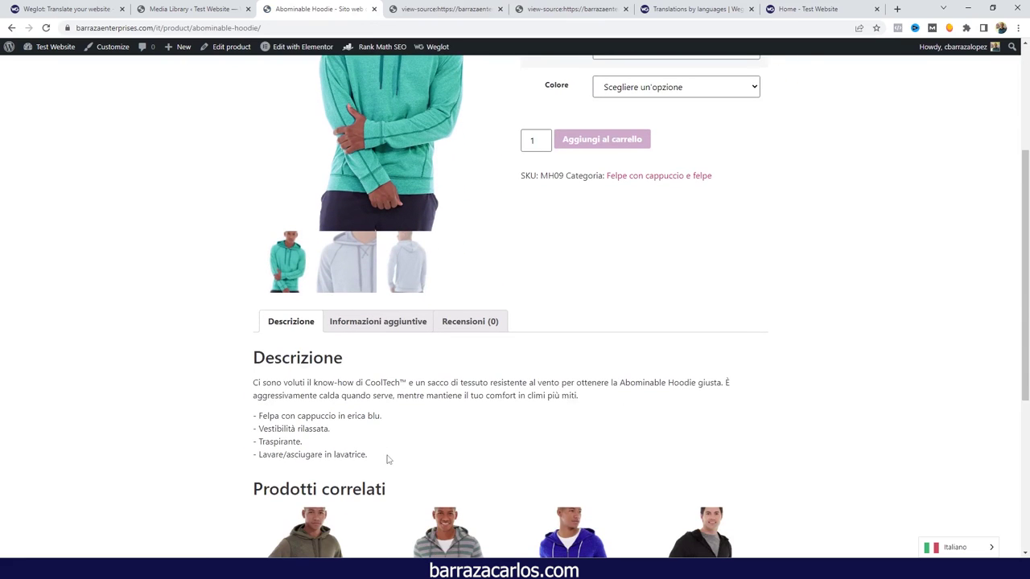
left_click_drag(387, 459, 235, 387)
left_click(230, 383)
scroll(194, 336, "up", 5)
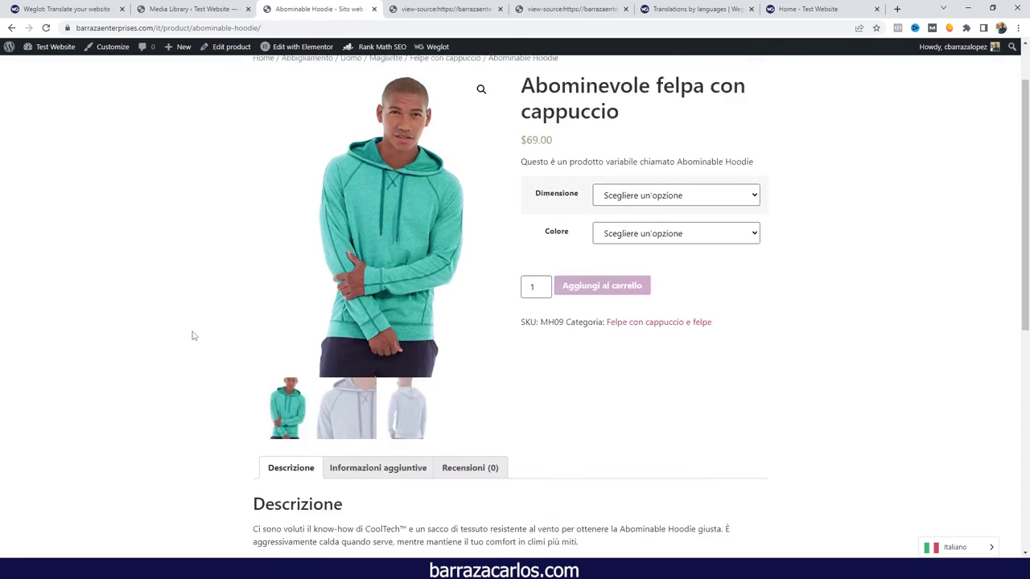
- Return to the Weglot website's home page
left_click(81, 10)
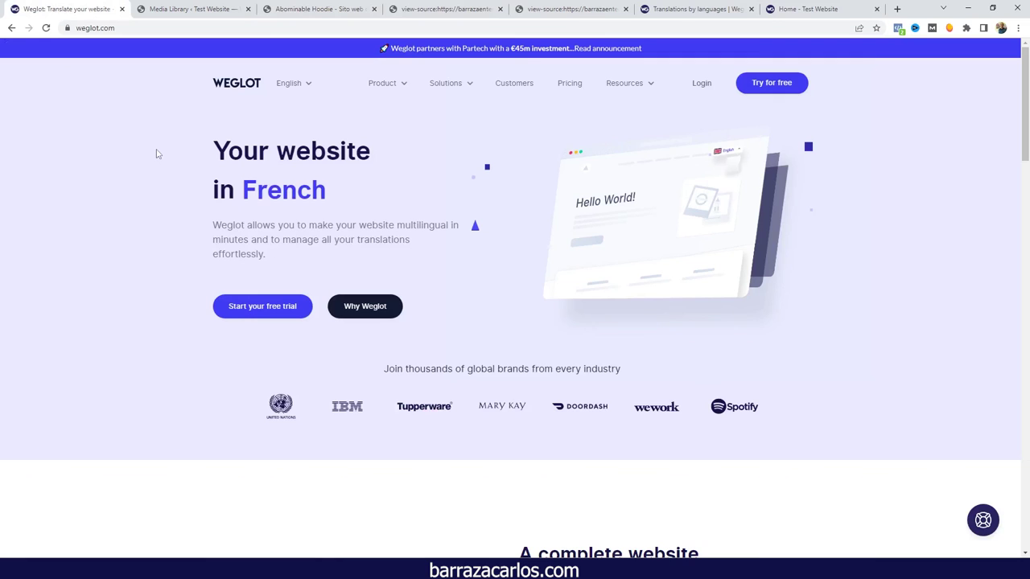